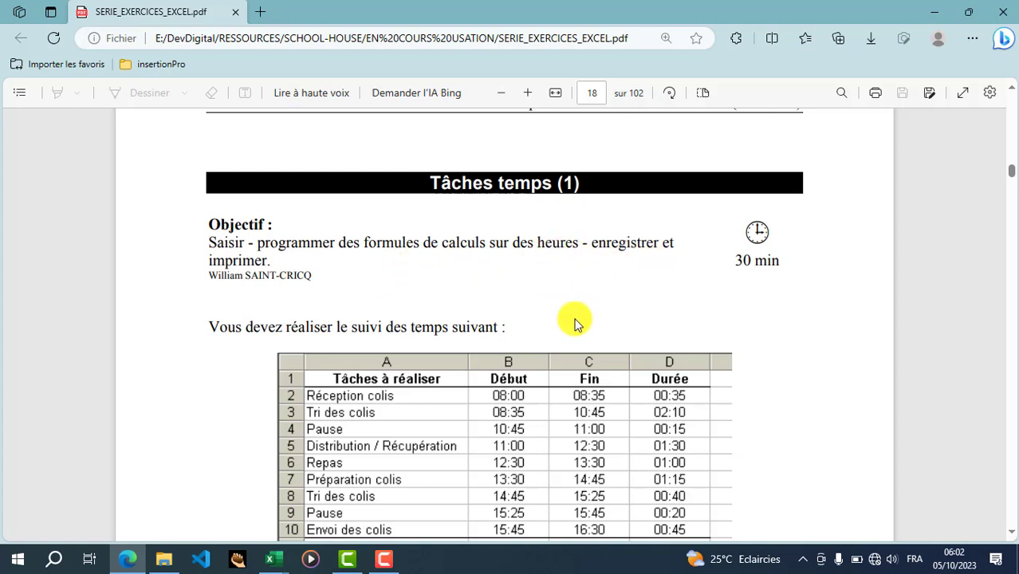
- Read through the Tâches temps (1) exercise in the PDF, including its time table and instructions
{"action": "scroll", "coordinate": [577, 327], "scroll_direction": "down", "scroll_amount": 2}
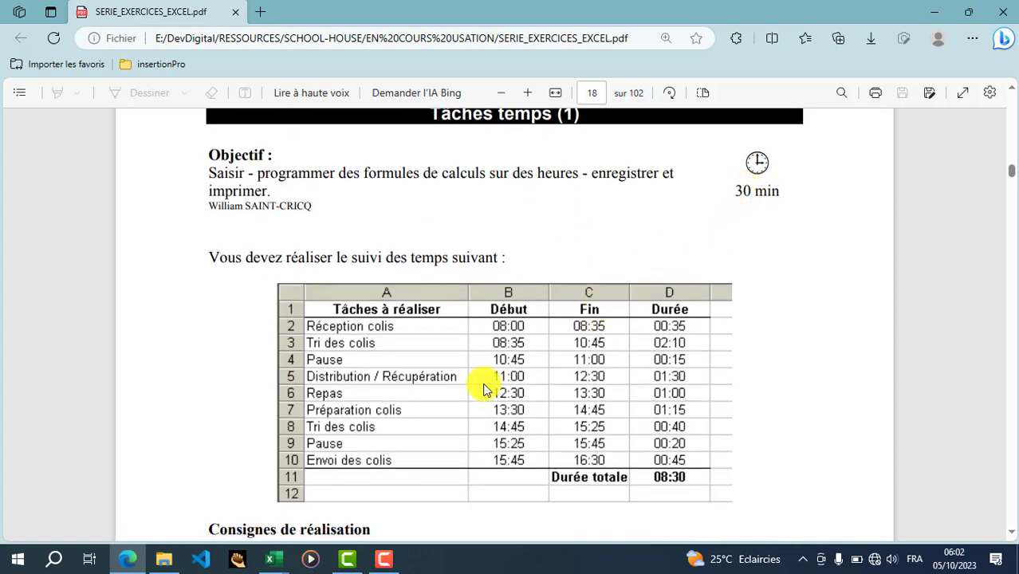
{"action": "scroll", "coordinate": [418, 349], "scroll_direction": "down", "scroll_amount": 2}
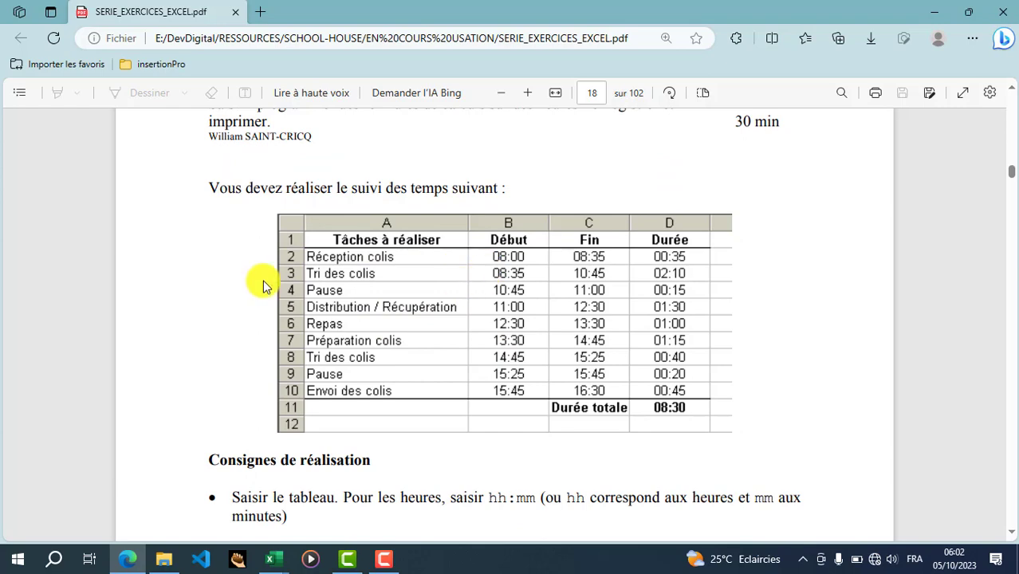
{"action": "scroll", "coordinate": [323, 419], "scroll_direction": "down", "scroll_amount": 6}
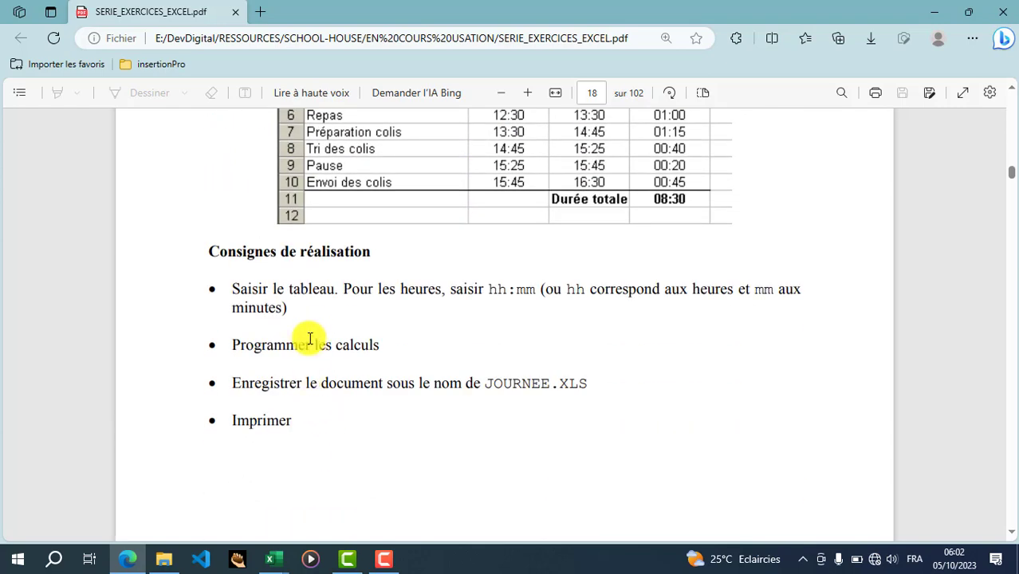
{"action": "scroll", "coordinate": [318, 387], "scroll_direction": "up", "scroll_amount": 4}
{"action": "scroll", "coordinate": [318, 387], "scroll_direction": "up", "scroll_amount": 8}
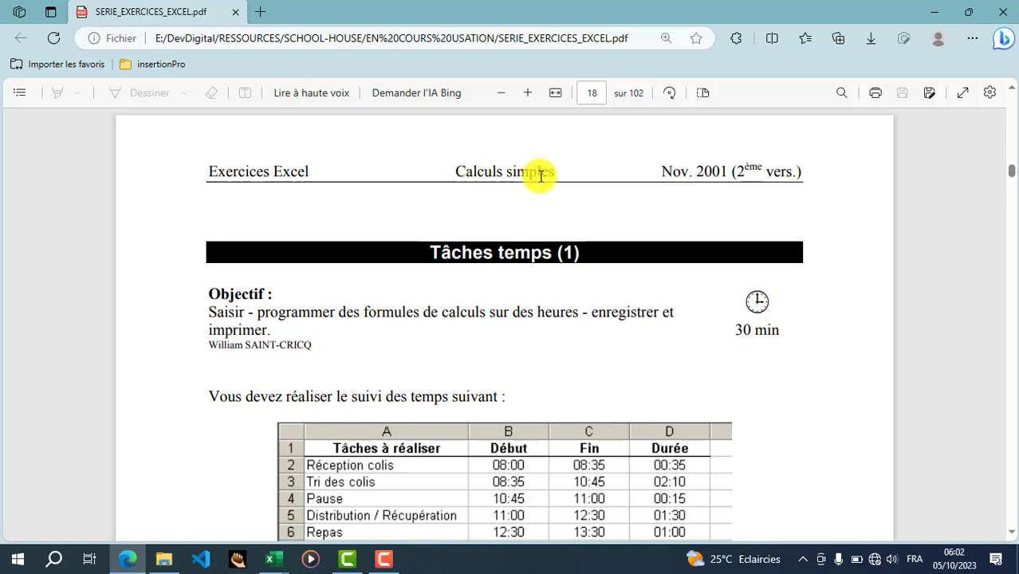
- Switch to File Explorer and open the P2-CALCULS SIMPLES folder inside PARTIE_1_SAISIE_DE_DONNEES to locate the exercise workbook
{"action": "key", "text": "alt+Tab"}
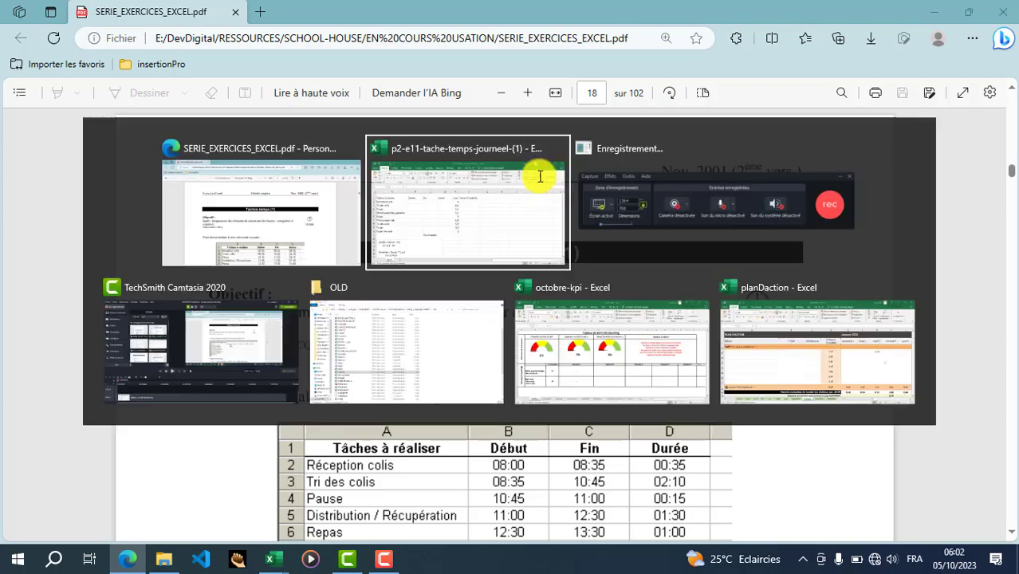
{"action": "left_click", "coordinate": [378, 343]}
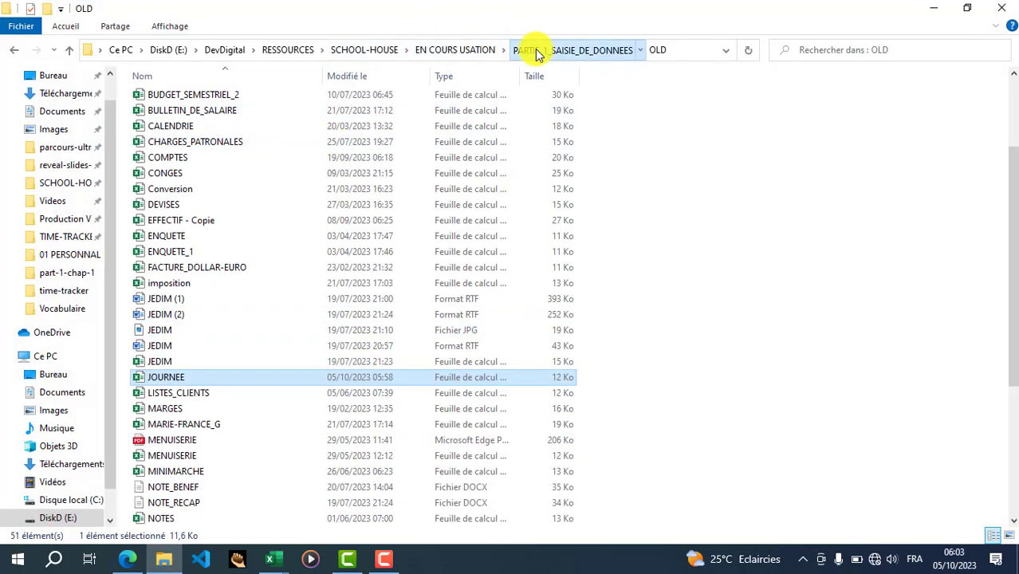
{"action": "left_click", "coordinate": [532, 51]}
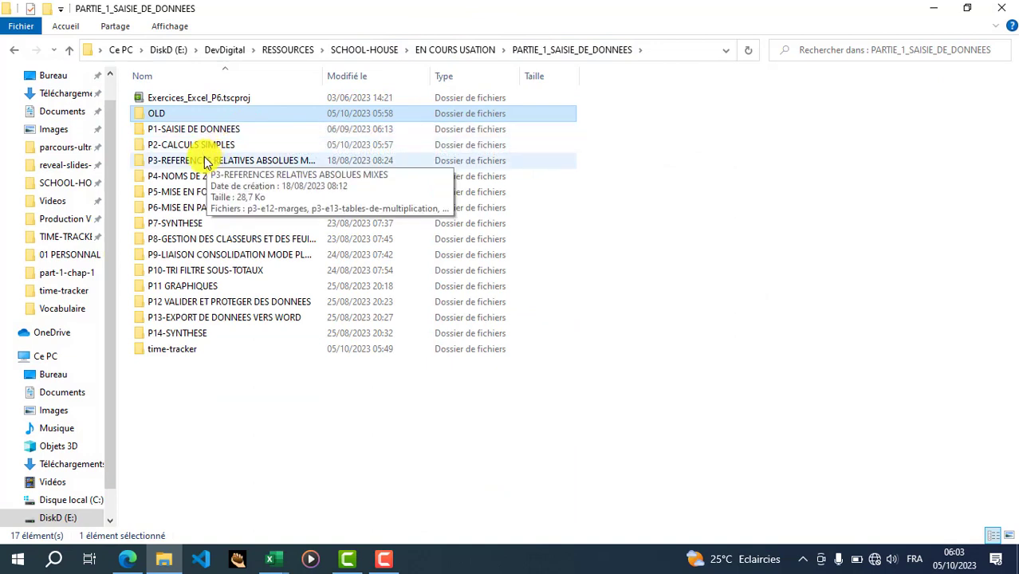
{"action": "double_click", "coordinate": [213, 149]}
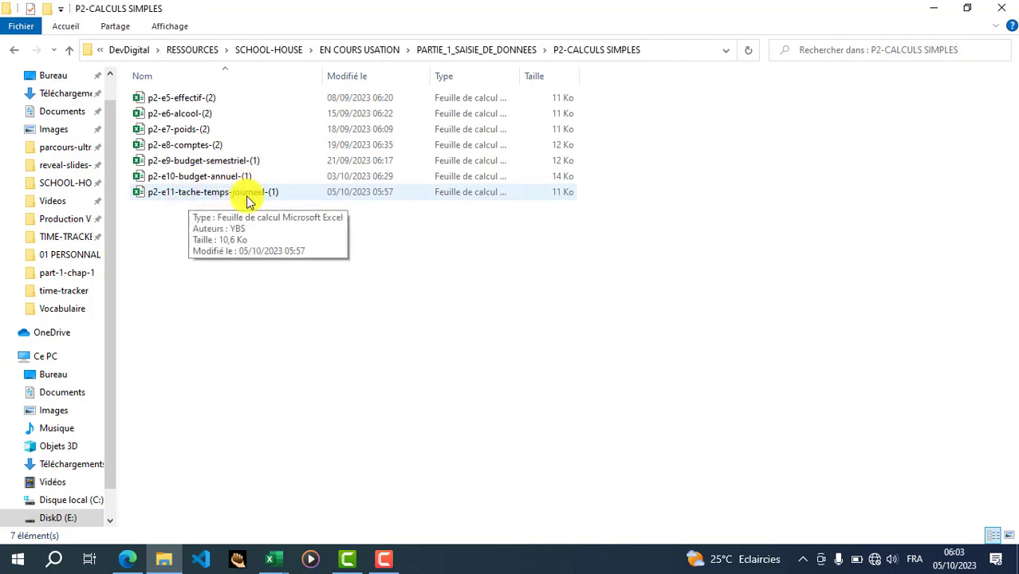
- Switch to the p2-e11-tache-temps-journeel-(1) workbook in Excel and arrange it side by side with the exercise PDF
{"action": "key", "text": "alt+Tab"}
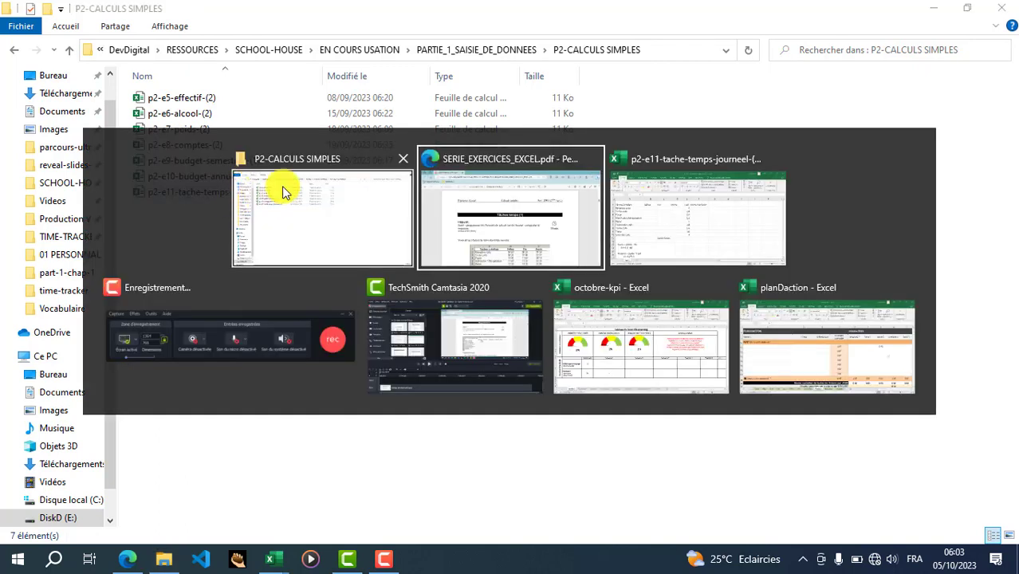
{"action": "left_click", "coordinate": [691, 232]}
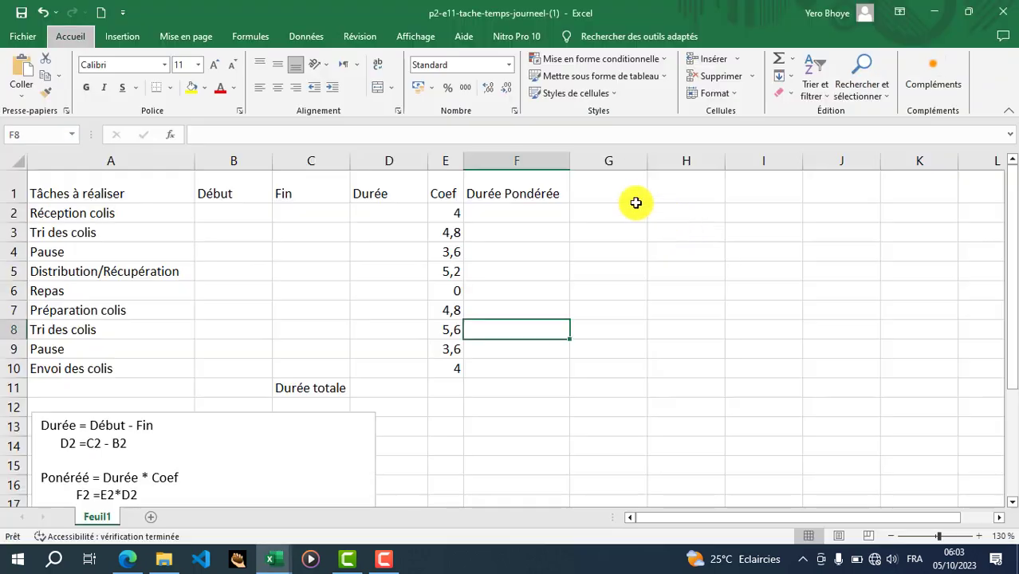
{"action": "left_click", "coordinate": [248, 269]}
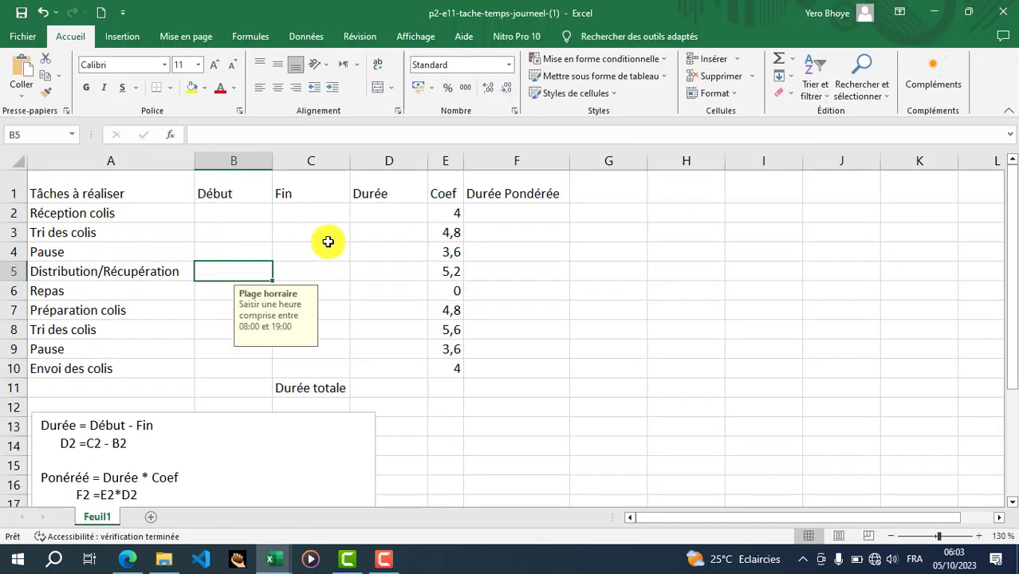
{"action": "left_click", "coordinate": [967, 13]}
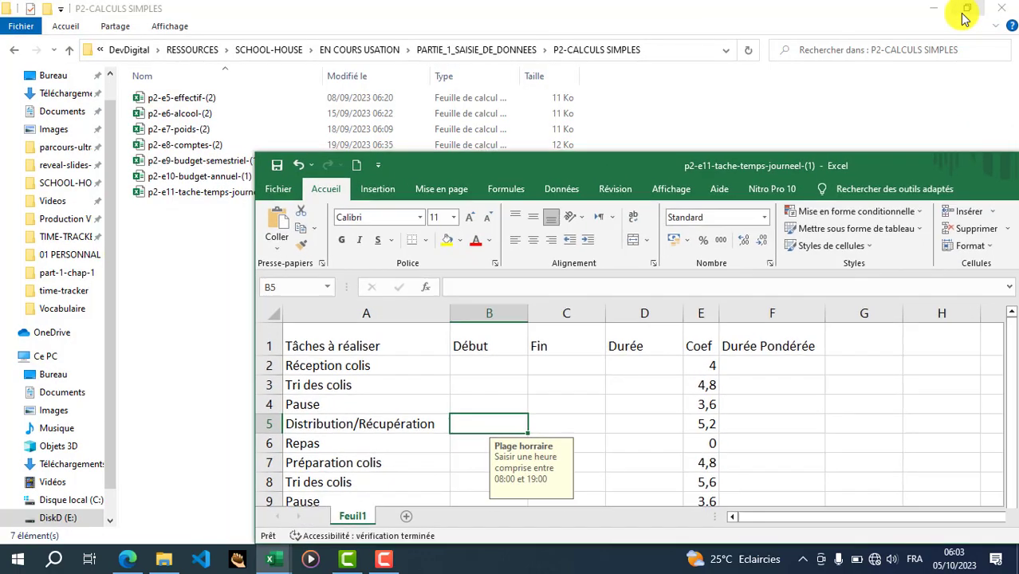
{"action": "left_click_drag", "start_coordinate": [686, 171], "coordinate": [1018, 127]}
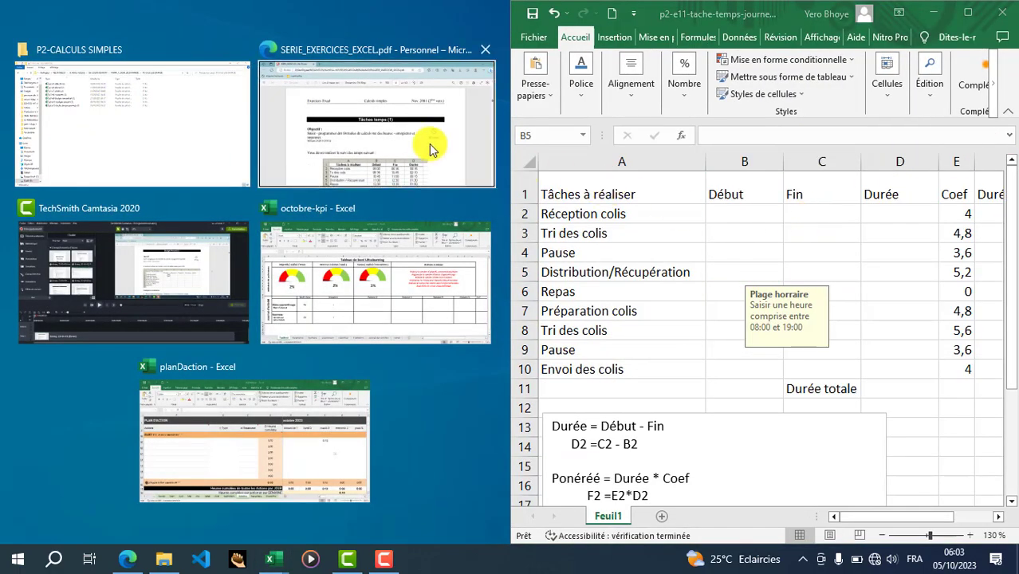
{"action": "left_click", "coordinate": [372, 122]}
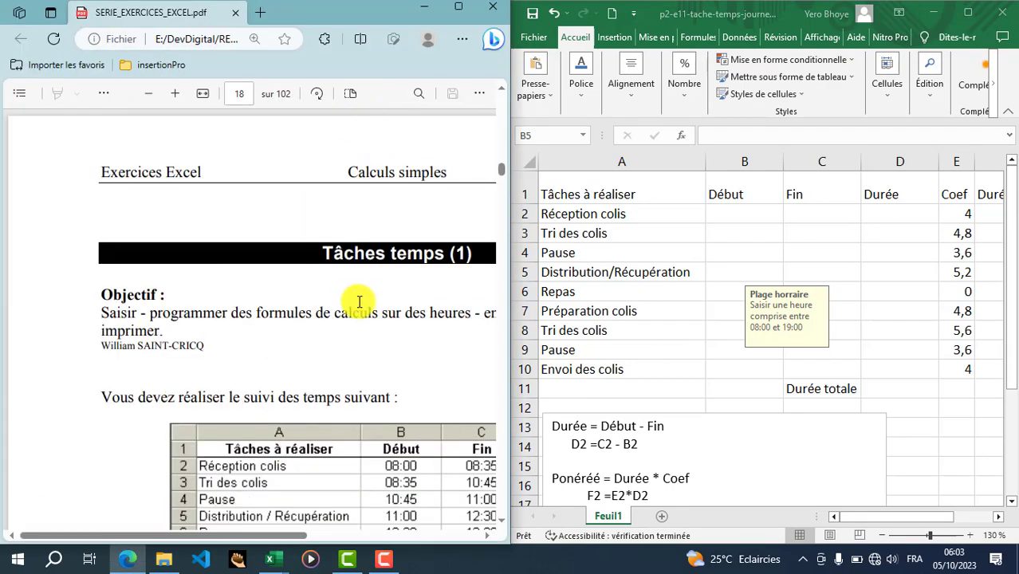
- Compare the exercise's task table in the PDF with the headings and tasks already entered in the worksheet
{"action": "scroll", "coordinate": [358, 301], "scroll_direction": "down", "scroll_amount": 3}
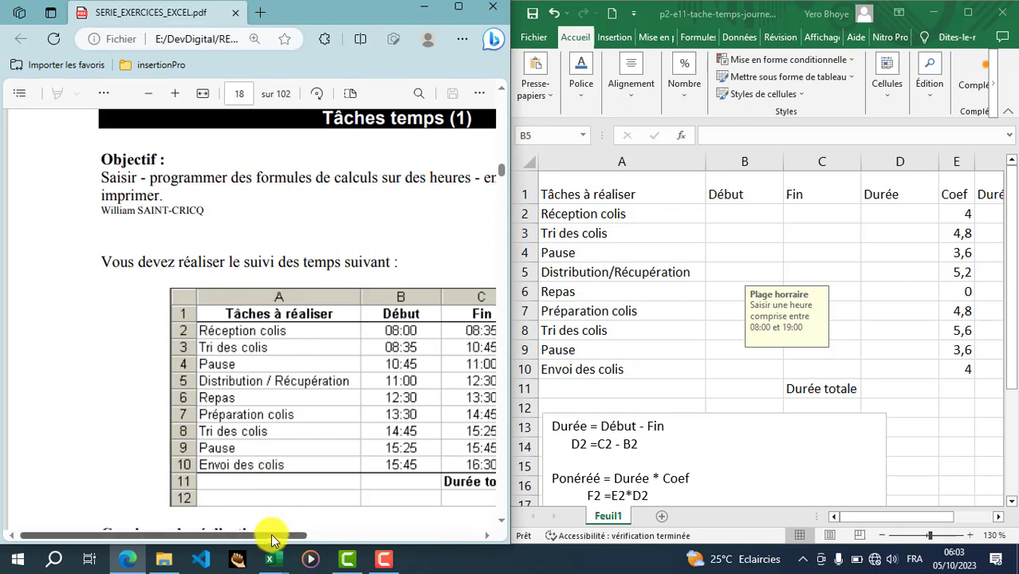
{"action": "left_click_drag", "start_coordinate": [272, 536], "coordinate": [327, 522]}
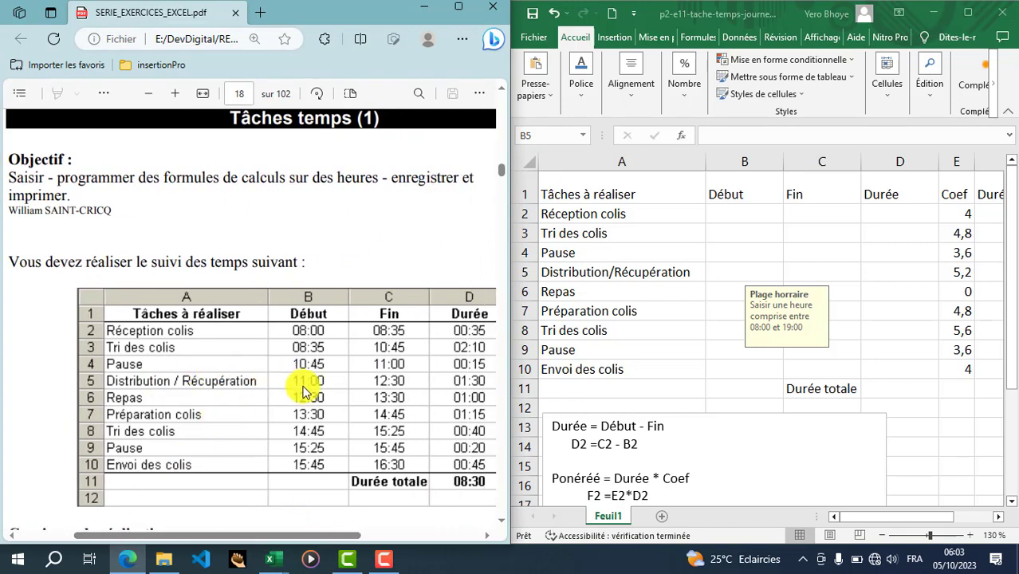
{"action": "left_click_drag", "start_coordinate": [284, 531], "coordinate": [297, 531]}
{"action": "left_click", "coordinate": [623, 283]}
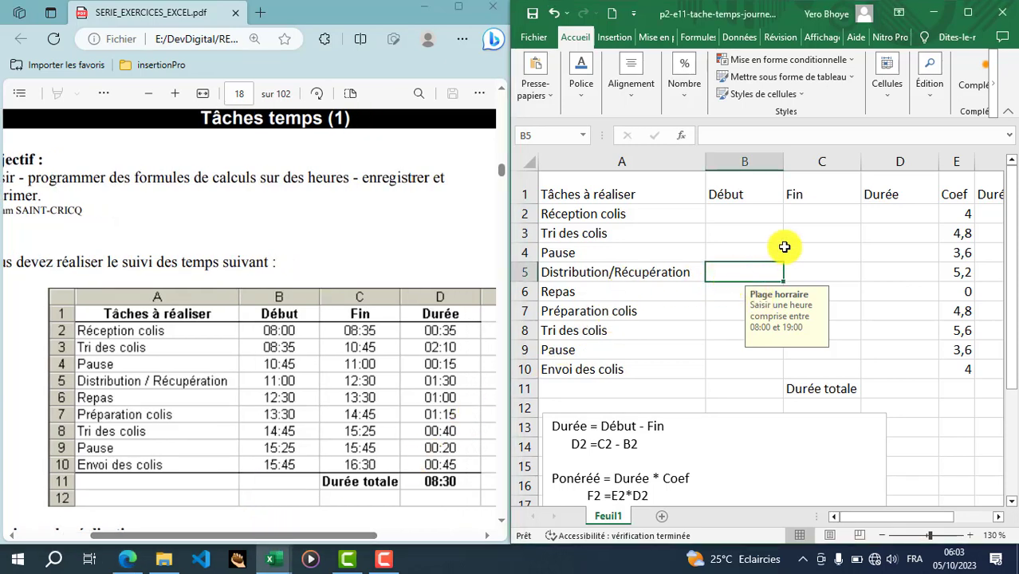
{"action": "left_click", "coordinate": [870, 273]}
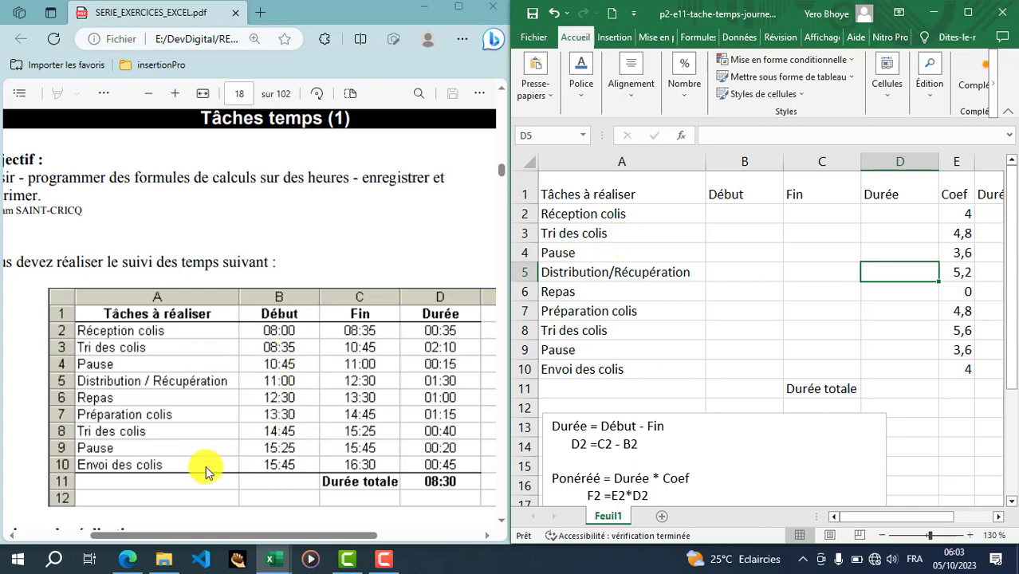
{"action": "scroll", "coordinate": [205, 468], "scroll_direction": "down", "scroll_amount": 3}
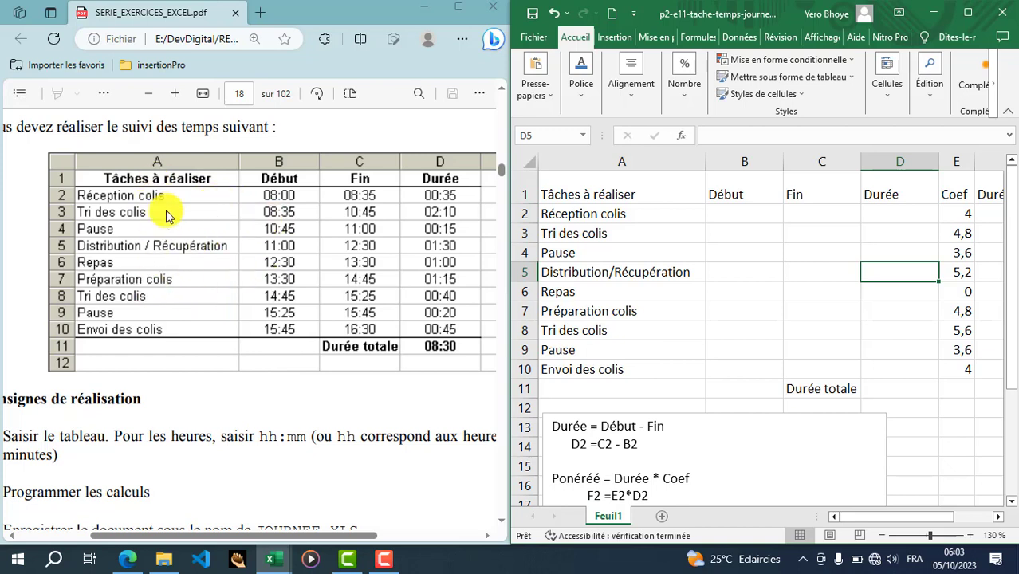
{"action": "left_click", "coordinate": [598, 213]}
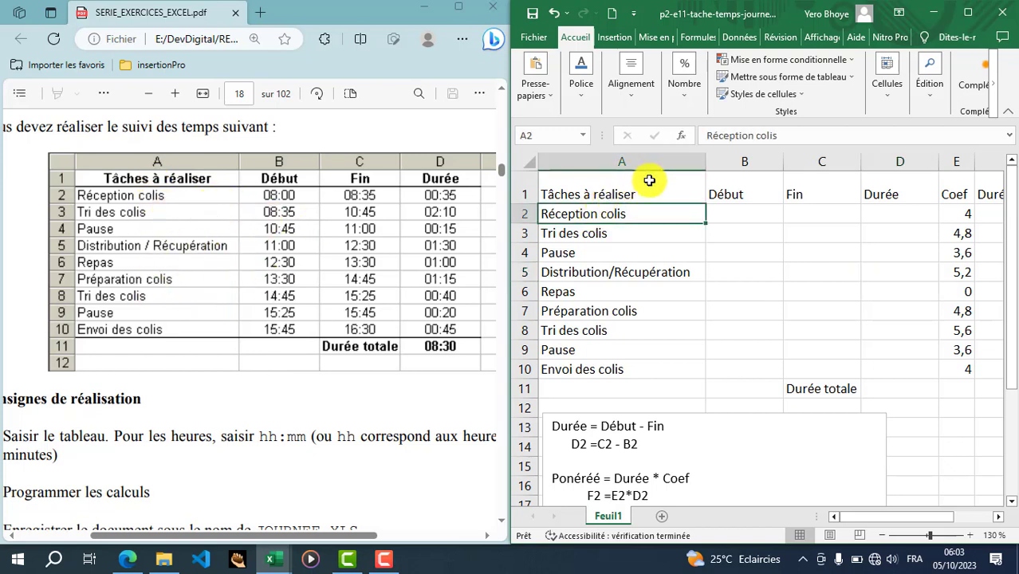
- Read the Consignes de réalisation in the PDF, highlighting the hh:mm format required for entering hours
{"action": "left_click_drag", "start_coordinate": [369, 535], "coordinate": [331, 533]}
{"action": "scroll", "coordinate": [196, 427], "scroll_direction": "down", "scroll_amount": 3}
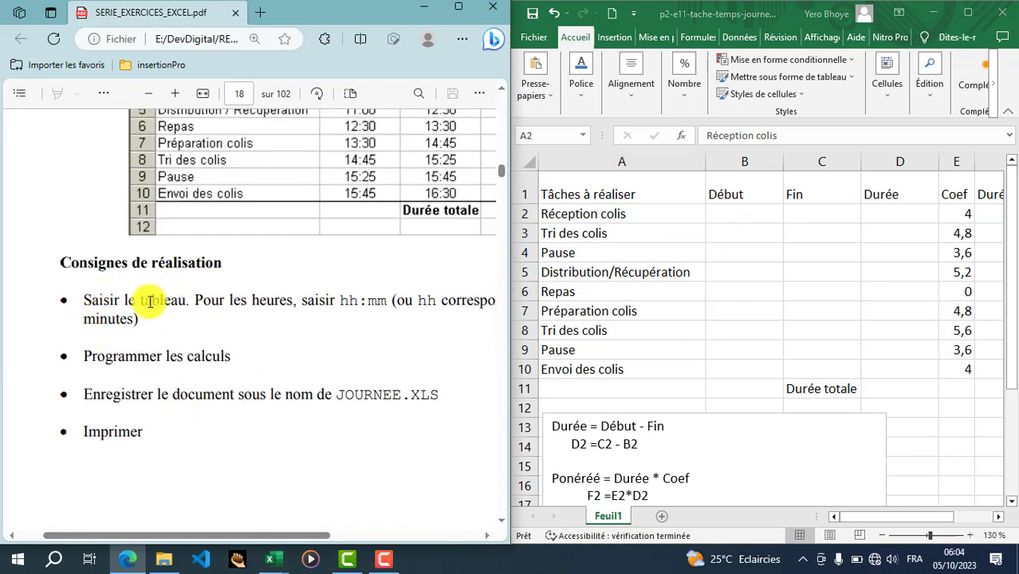
{"action": "left_click_drag", "start_coordinate": [199, 541], "coordinate": [227, 539]}
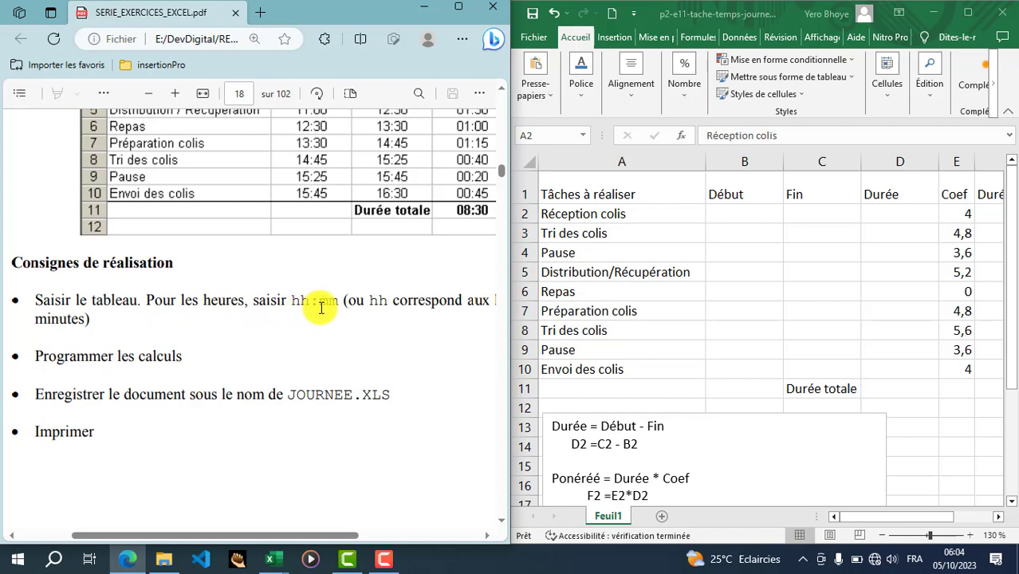
{"action": "left_click_drag", "start_coordinate": [337, 303], "coordinate": [293, 303]}
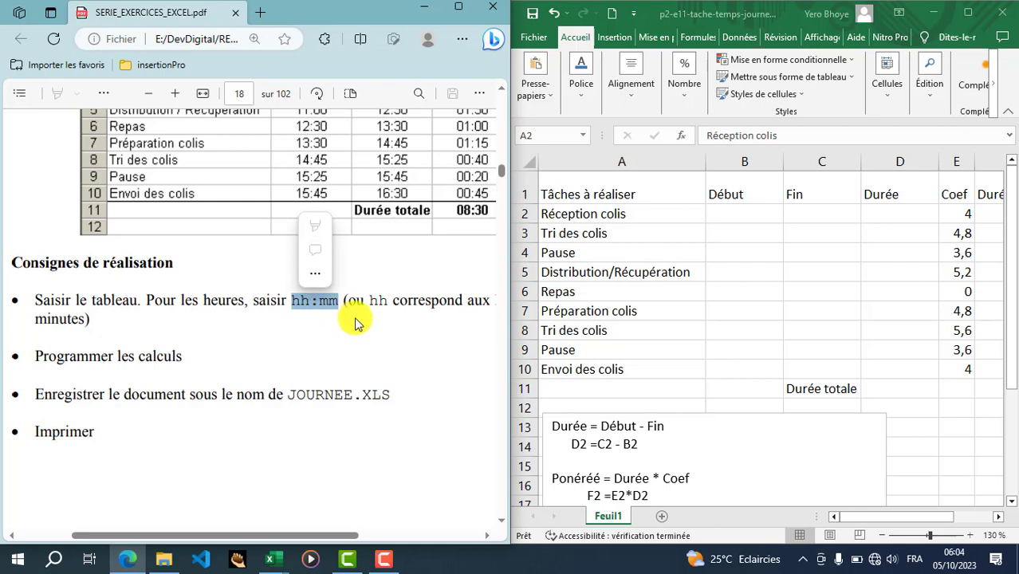
{"action": "left_click", "coordinate": [388, 307]}
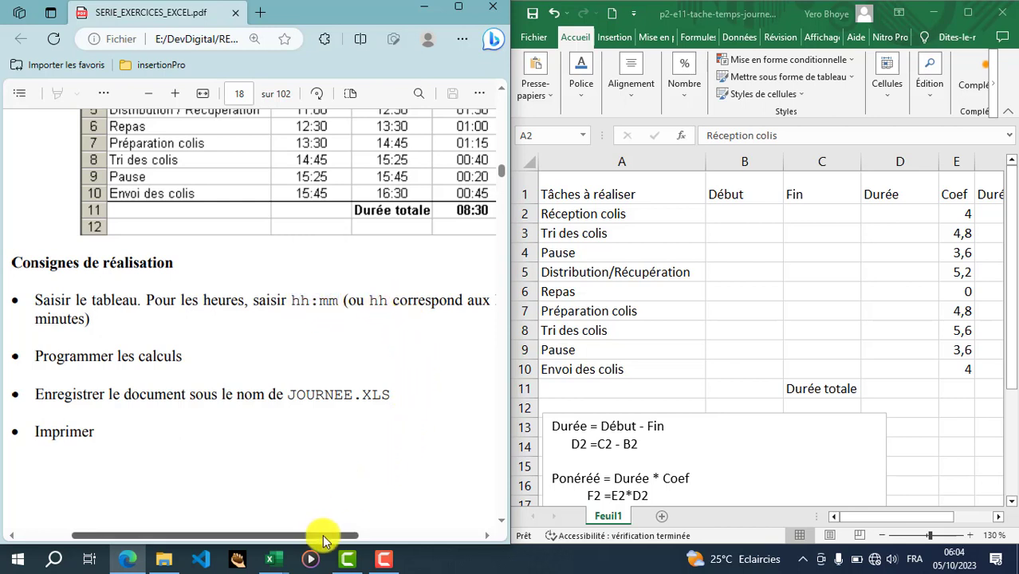
{"action": "mouse_move", "coordinate": [323, 541]}
{"action": "left_mouse_down"}
{"action": "mouse_move", "coordinate": [352, 529]}
{"action": "mouse_move", "coordinate": [407, 530]}
{"action": "mouse_move", "coordinate": [317, 534]}
{"action": "left_mouse_up"}
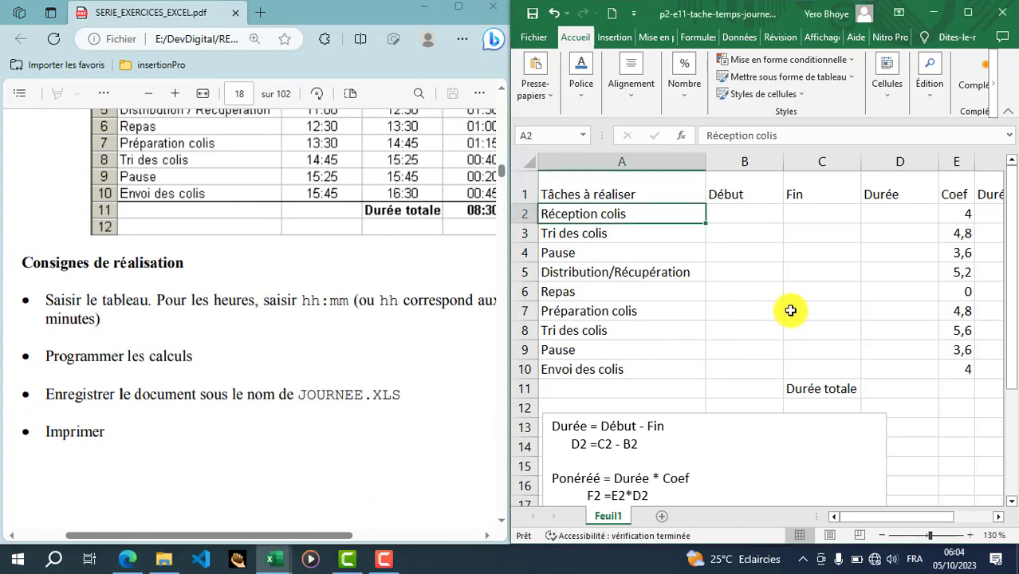
- Examine the PDF's full time table and the entry hints on Début cells B2 and B9 in the worksheet
{"action": "left_click", "coordinate": [762, 348]}
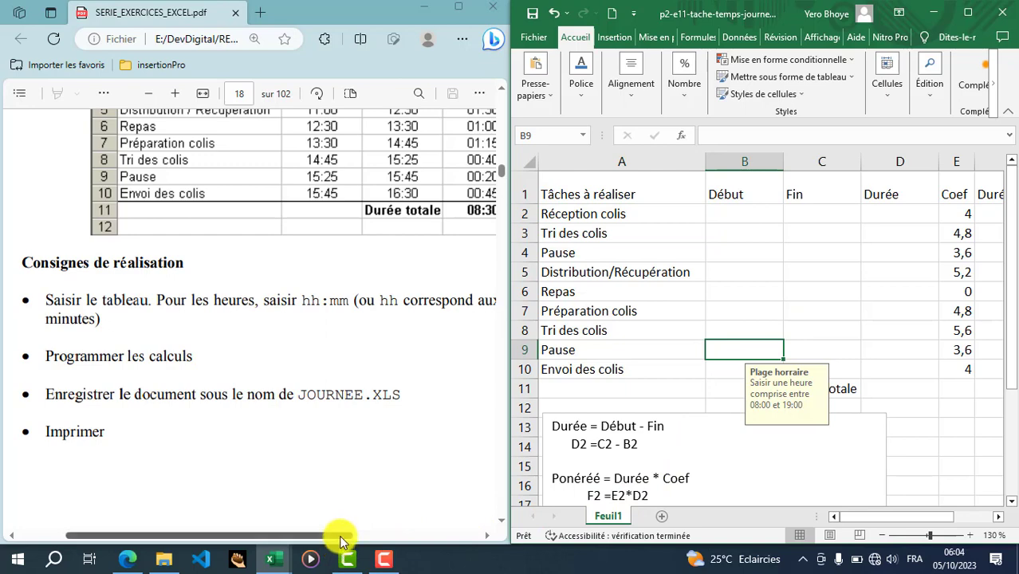
{"action": "left_click_drag", "start_coordinate": [336, 534], "coordinate": [380, 535]}
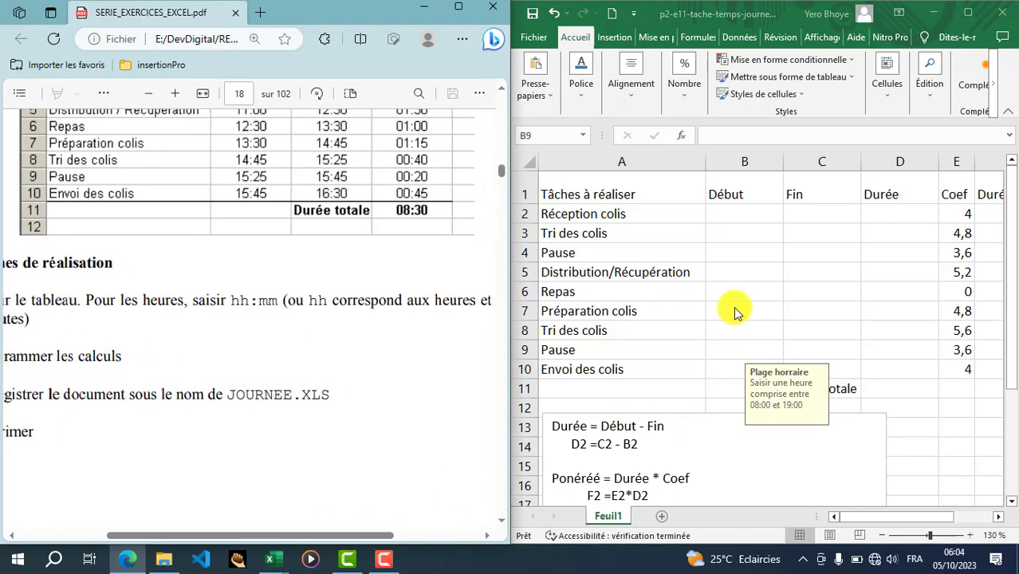
{"action": "scroll", "coordinate": [321, 305], "scroll_direction": "up", "scroll_amount": 3}
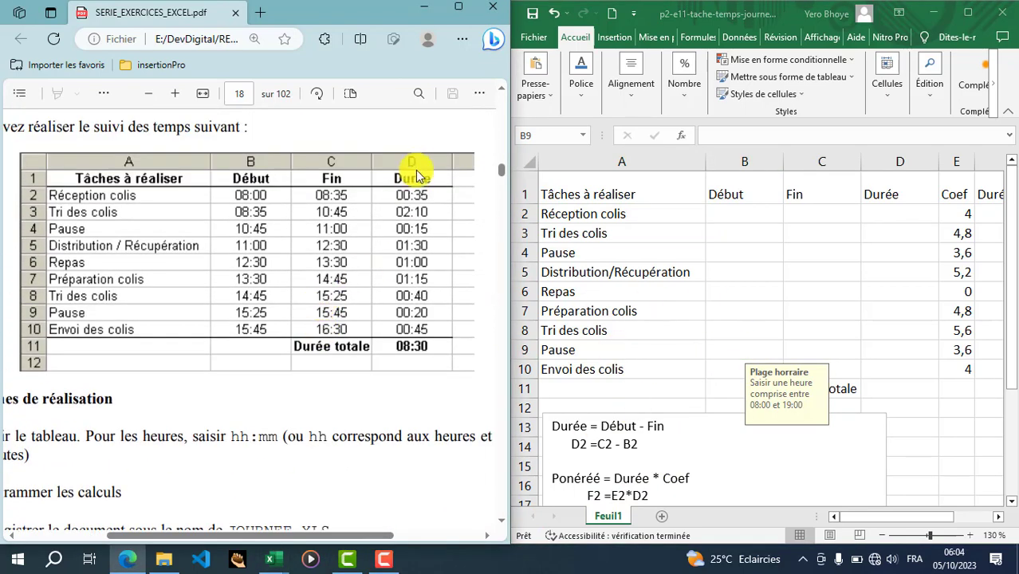
{"action": "left_click", "coordinate": [755, 214]}
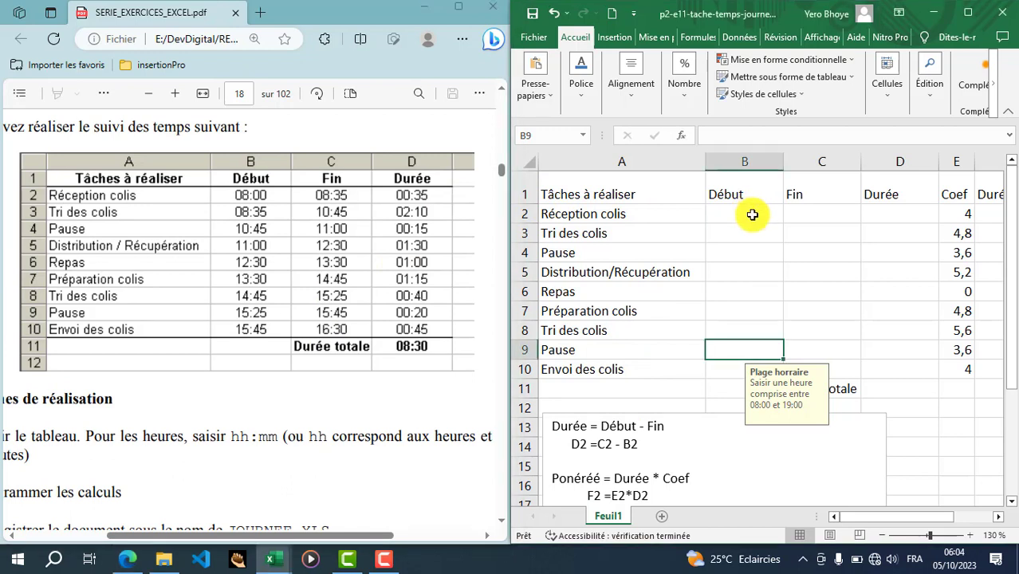
{"action": "left_click", "coordinate": [751, 213]}
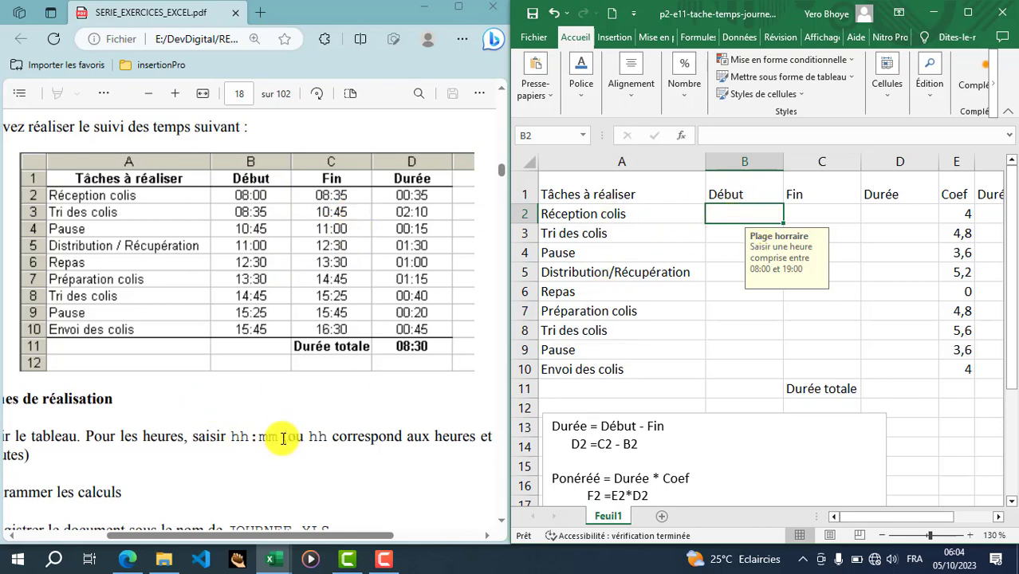
{"action": "left_click", "coordinate": [737, 351]}
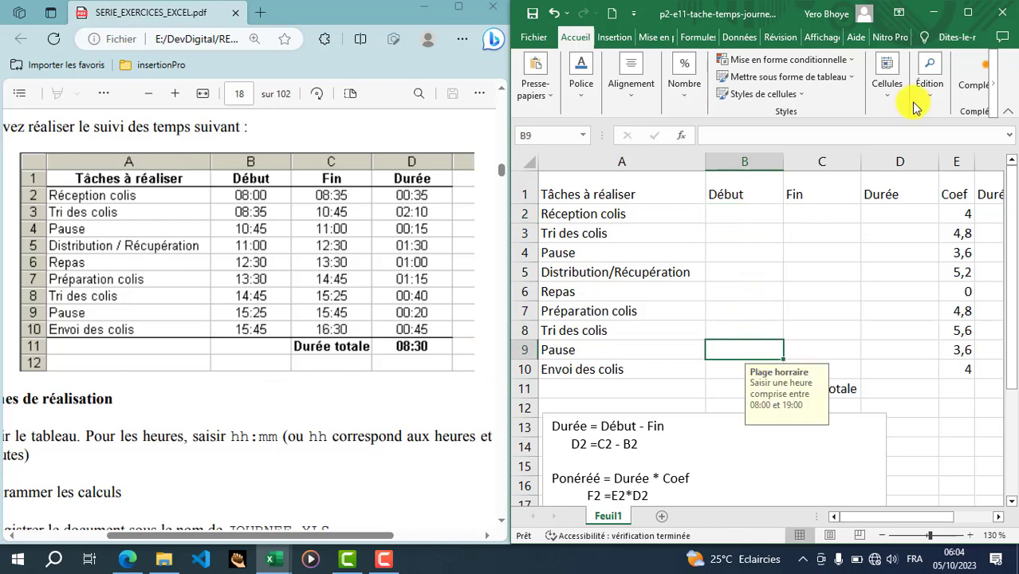
- Maximize the workbook window and clear everything, including validation rules, from the Début, Fin and Durée cells B2:D10
{"action": "left_click", "coordinate": [966, 12]}
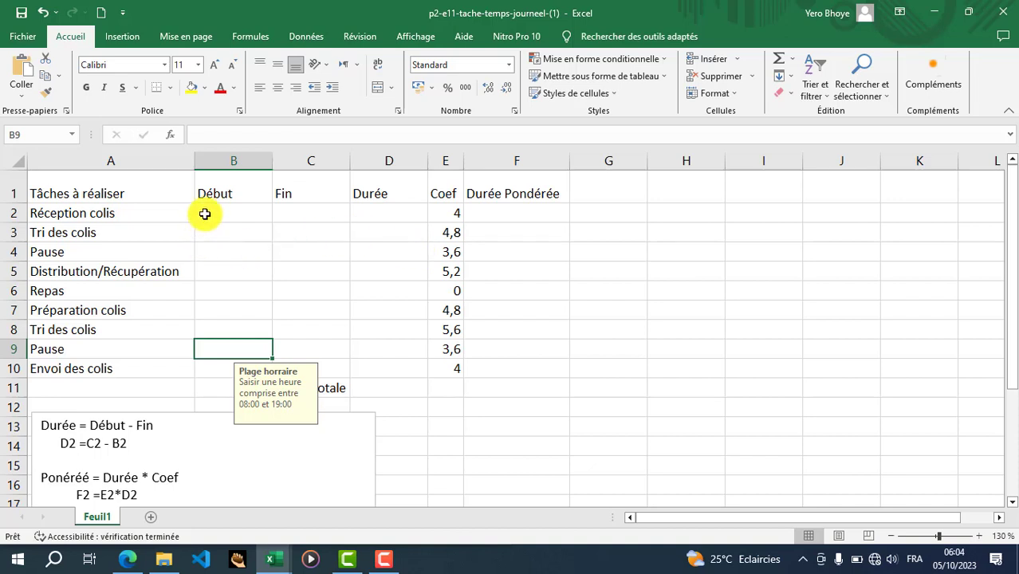
{"action": "left_click_drag", "start_coordinate": [205, 214], "coordinate": [389, 361]}
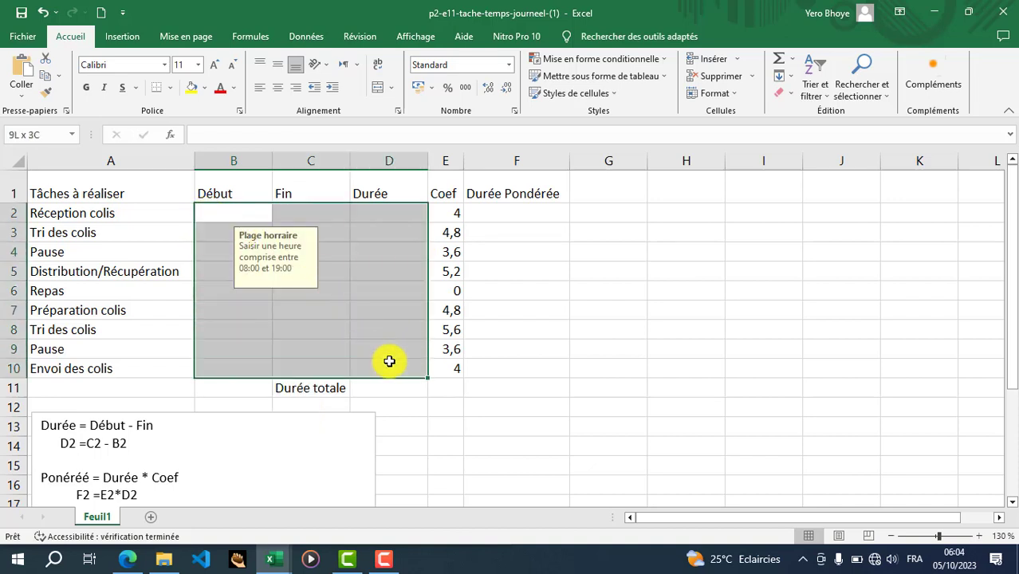
{"action": "left_click", "coordinate": [788, 96]}
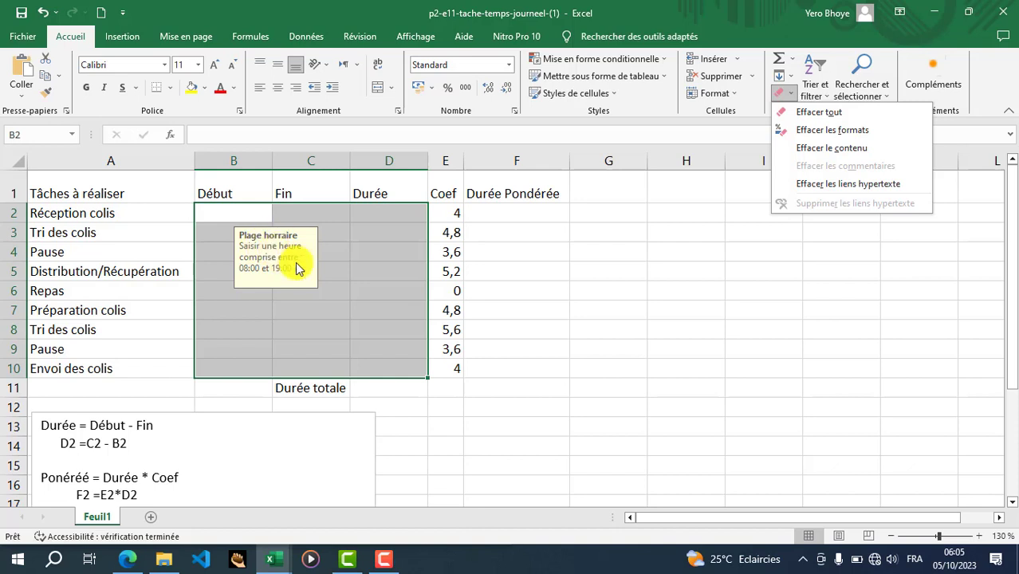
{"action": "left_click", "coordinate": [815, 115]}
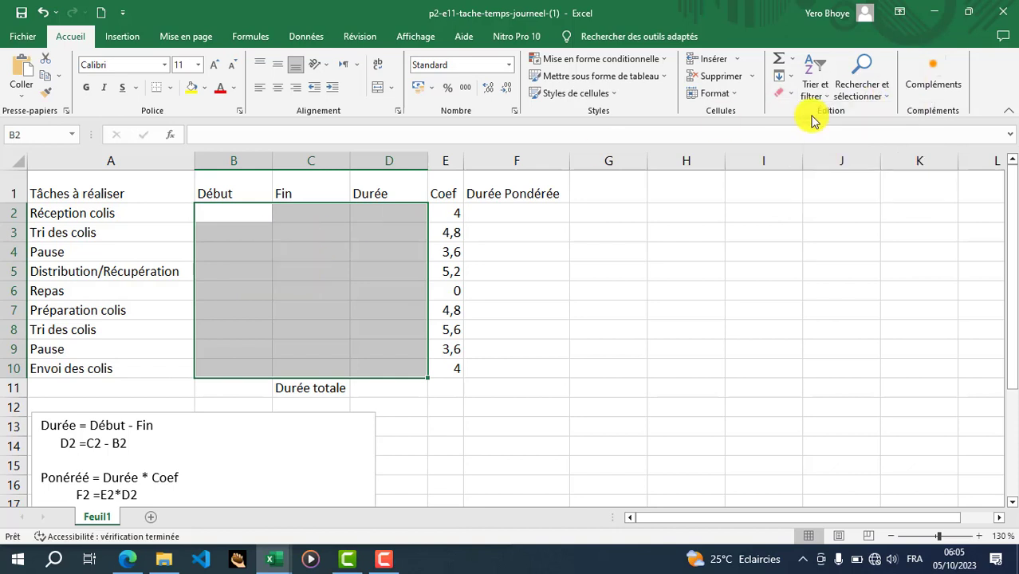
- Arrange the workbook and the exercise PDF side by side, with the PDF's time table and Consignes de réalisation in view
{"action": "left_click", "coordinate": [323, 288]}
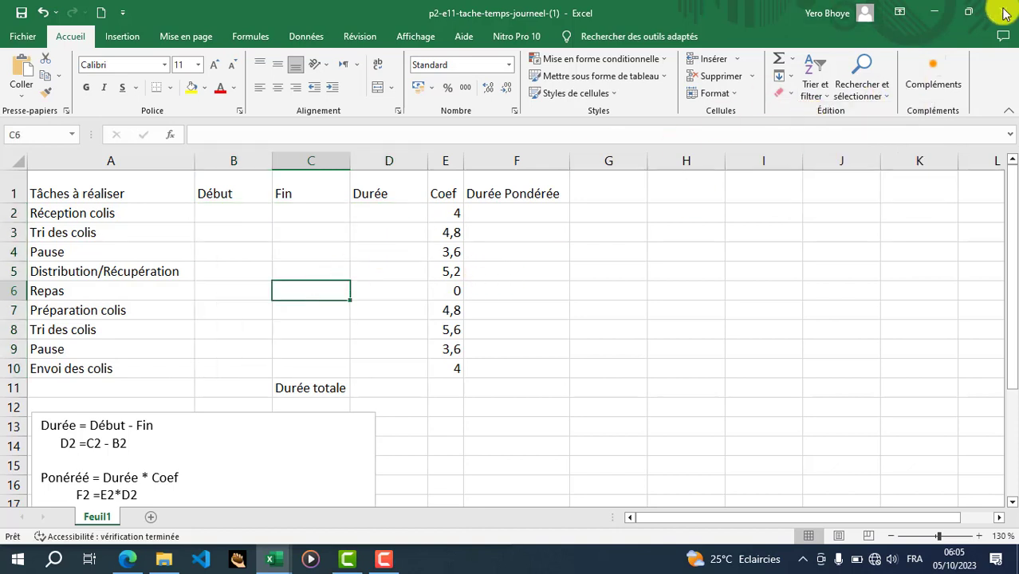
{"action": "left_click", "coordinate": [972, 13]}
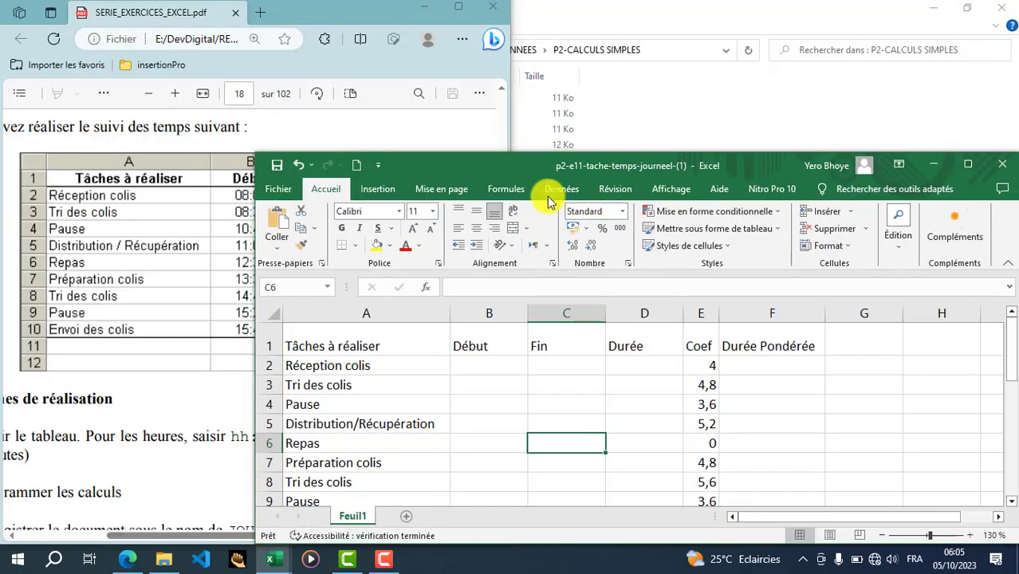
{"action": "left_click_drag", "start_coordinate": [563, 171], "coordinate": [1013, 118]}
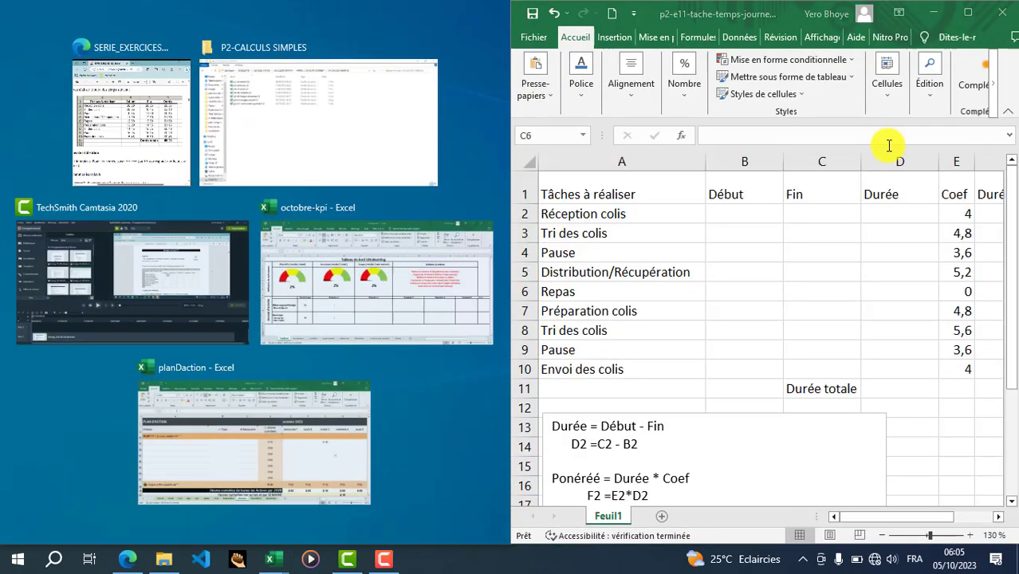
{"action": "left_click", "coordinate": [141, 133]}
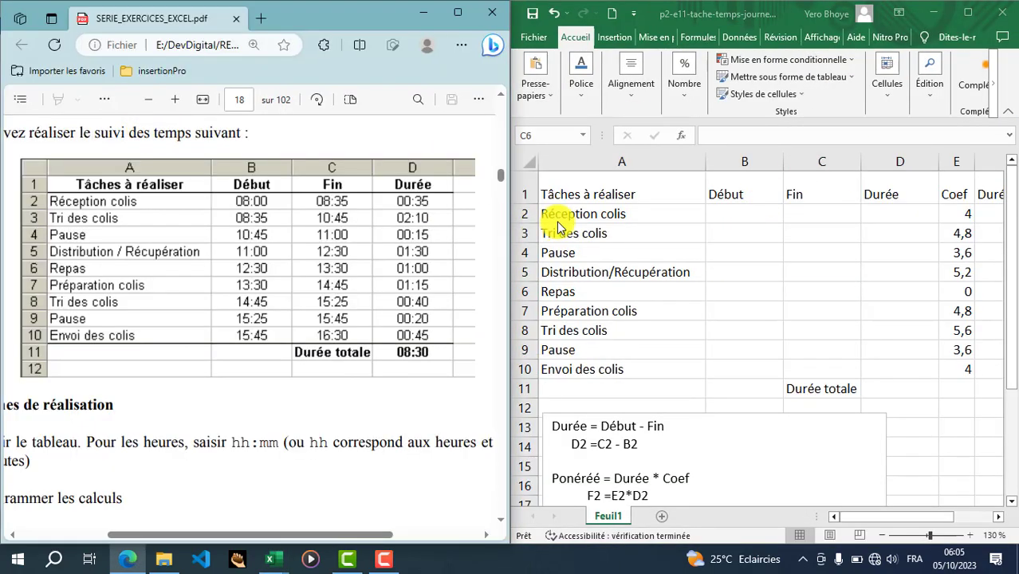
{"action": "scroll", "coordinate": [203, 411], "scroll_direction": "down", "scroll_amount": 2}
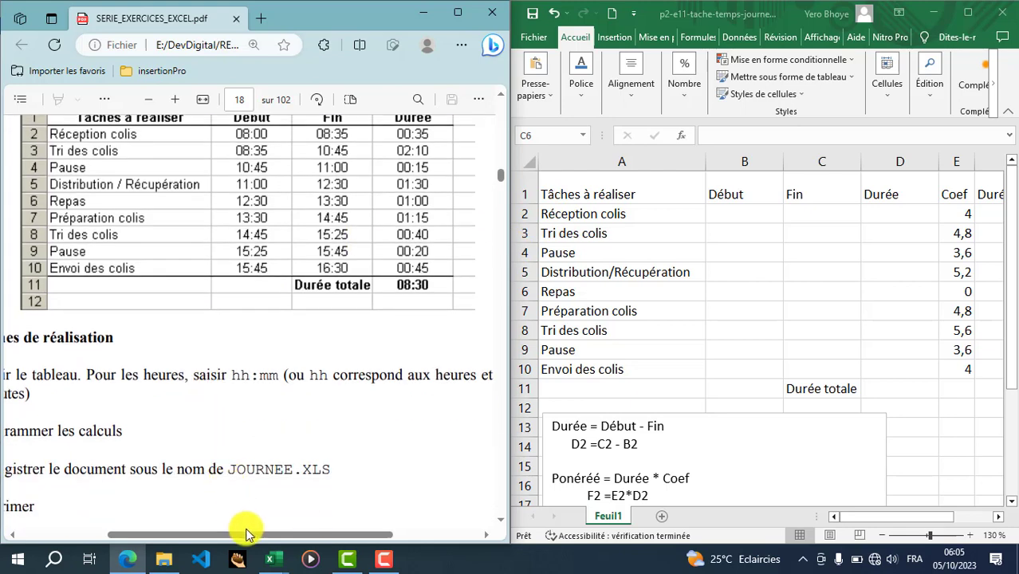
{"action": "left_click_drag", "start_coordinate": [248, 536], "coordinate": [200, 532]}
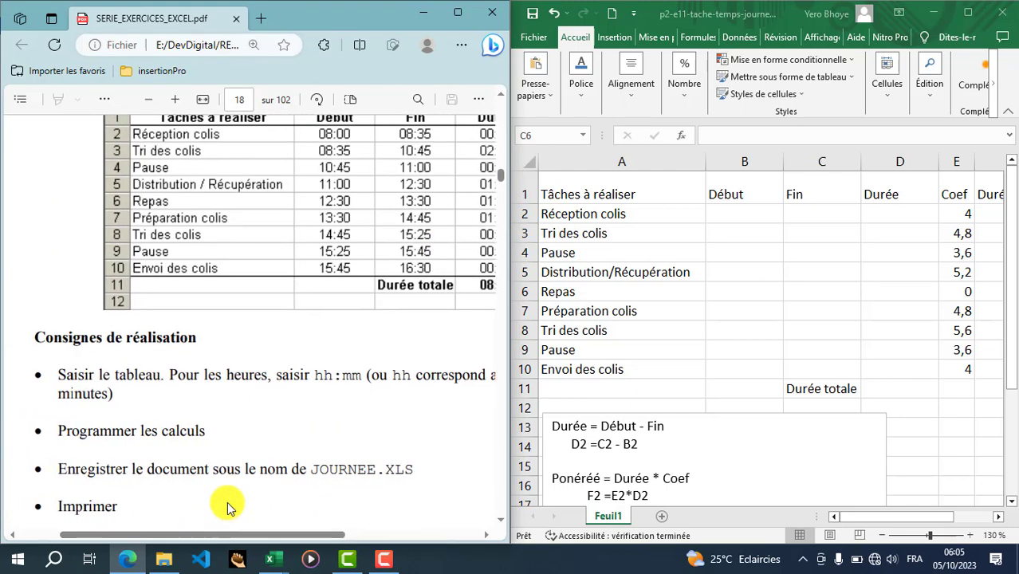
- Enter the start time 08:00 for Réception colis in Début cell B2
{"action": "left_click", "coordinate": [742, 212]}
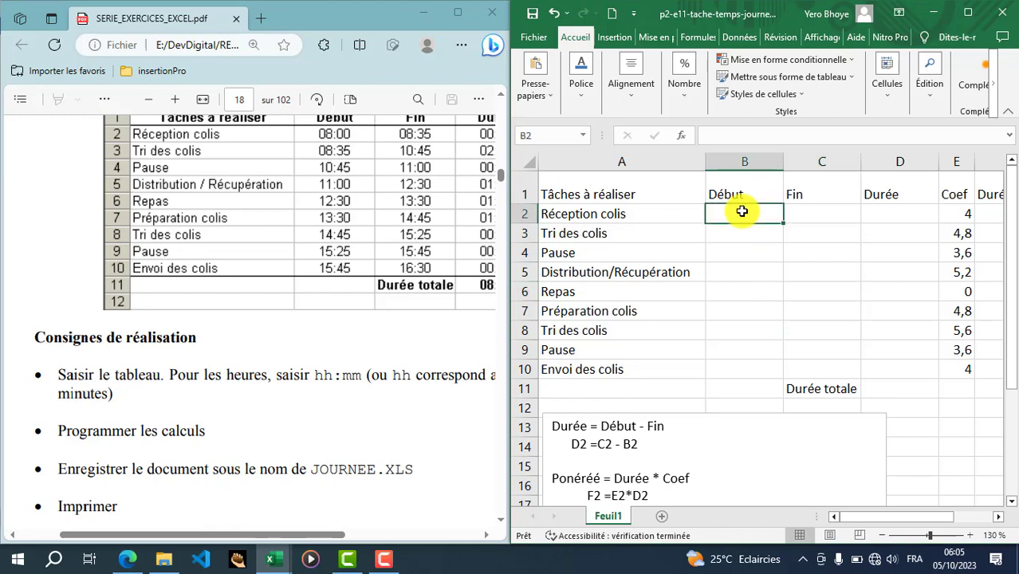
{"action": "scroll", "coordinate": [319, 293], "scroll_direction": "up", "scroll_amount": 2}
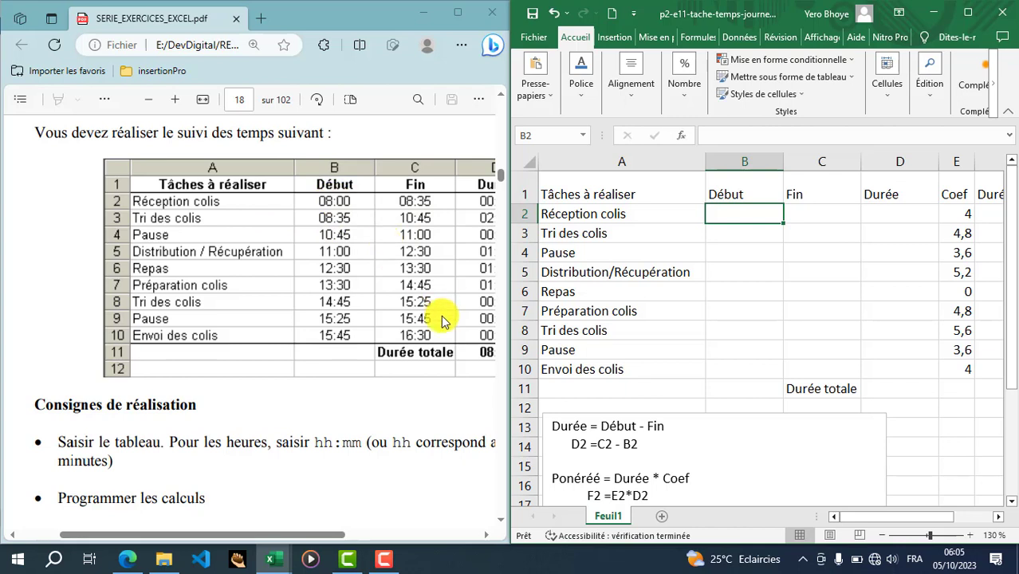
{"action": "type", "text": "à"}
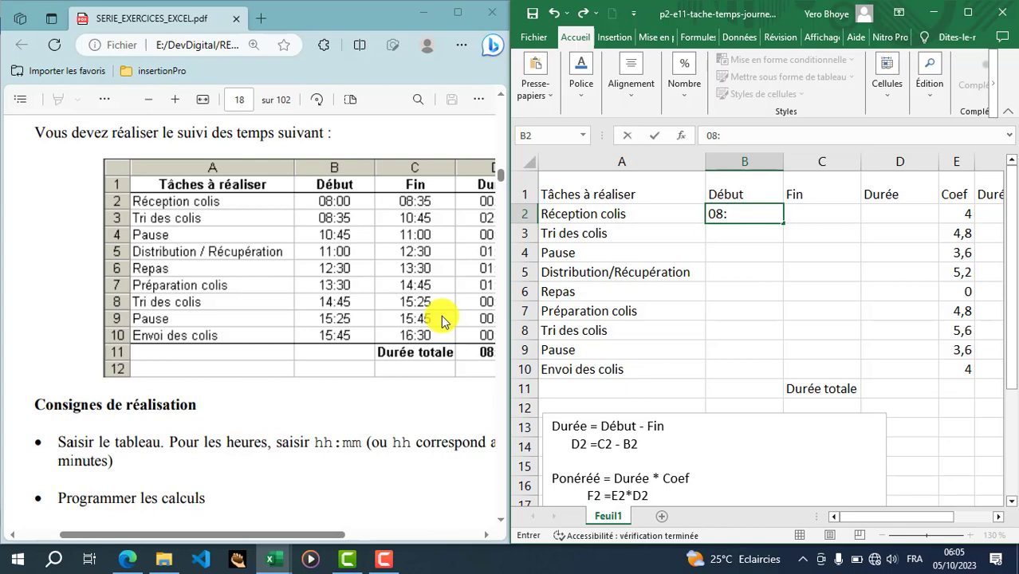
{"action": "key", "text": "Return"}
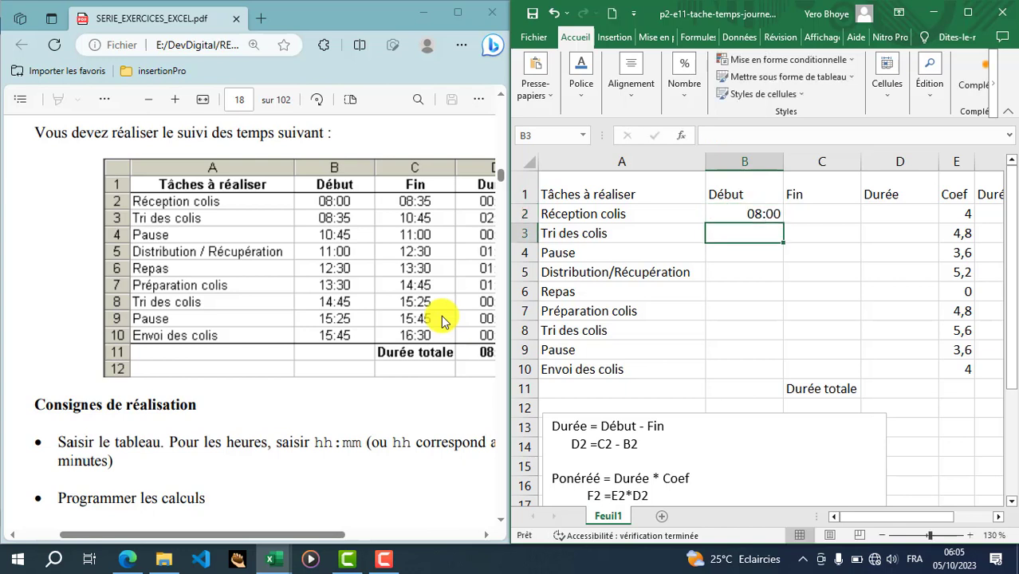
- Examine the number format of the start time in B2 in the cell format settings, without changing it
{"action": "left_click", "coordinate": [745, 218]}
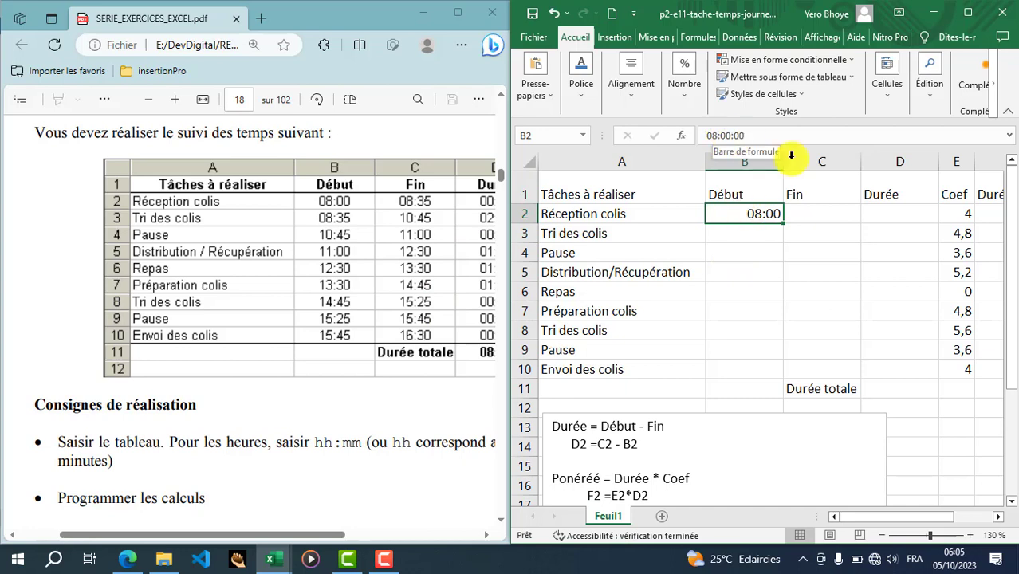
{"action": "right_click", "coordinate": [741, 214]}
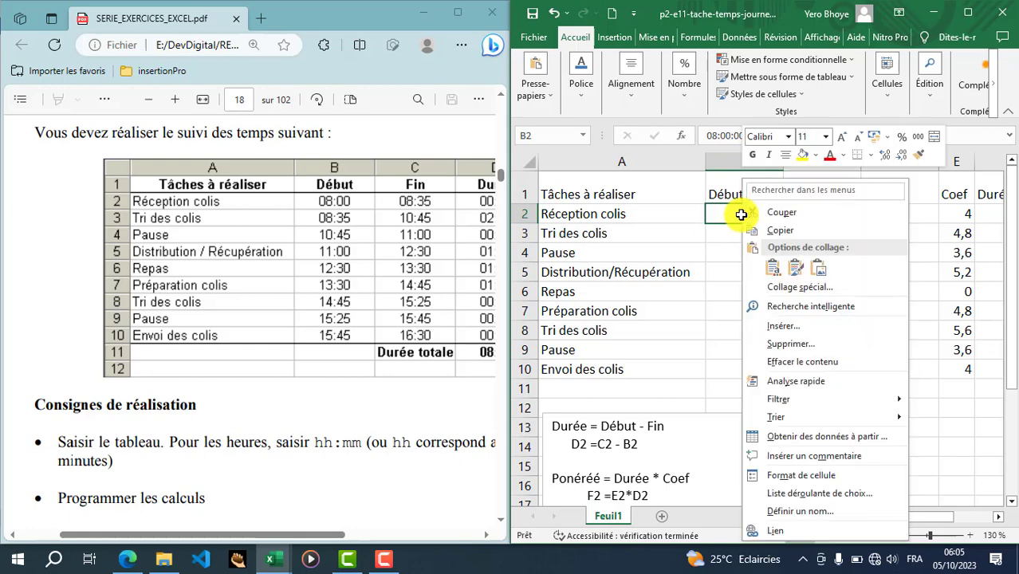
{"action": "left_click", "coordinate": [806, 476]}
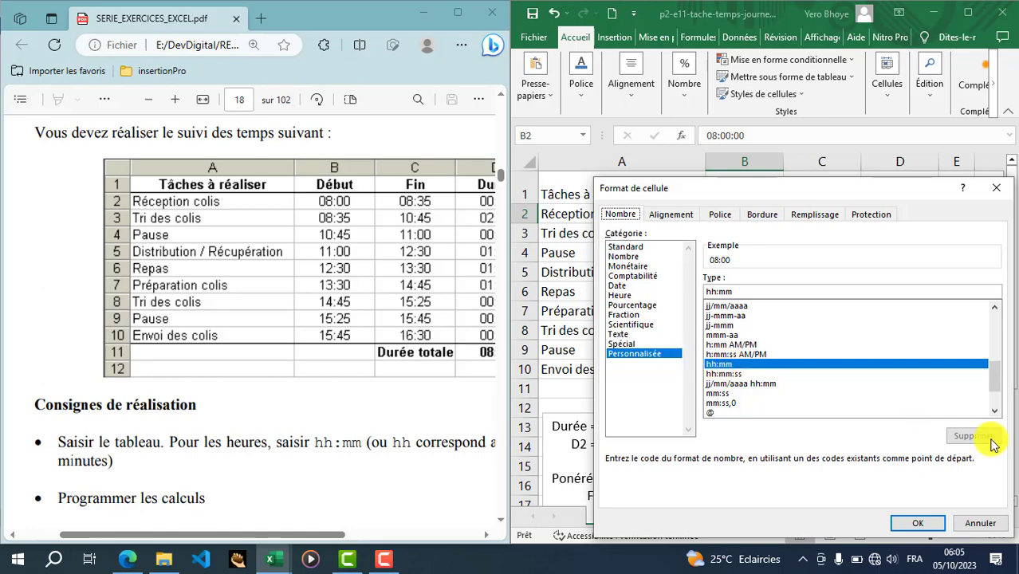
{"action": "left_click", "coordinate": [971, 524]}
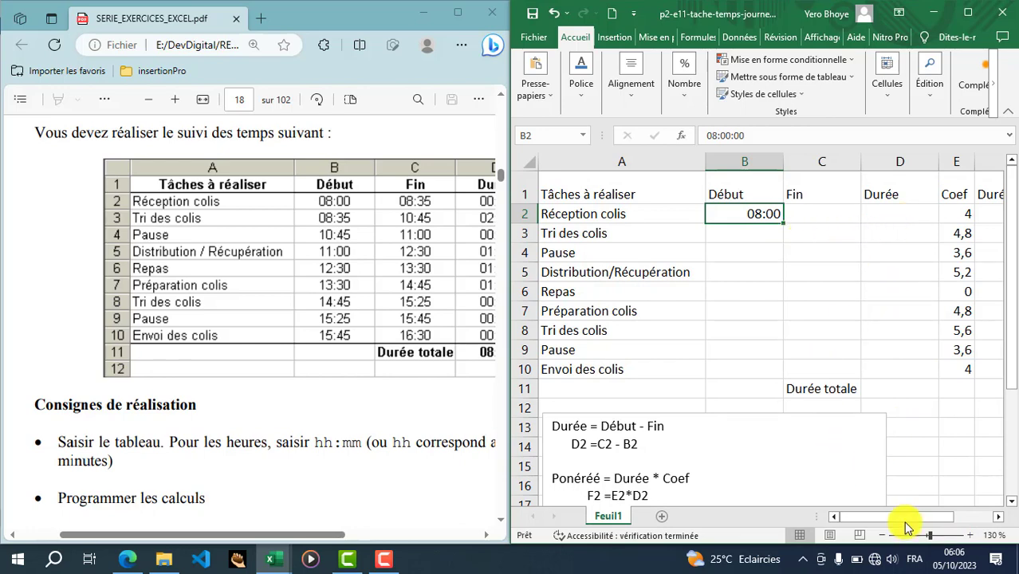
- Clear the Durée Pondérée heading in F1 and all contents of the Coef column E, which the PDF table does not include
{"action": "left_click_drag", "start_coordinate": [904, 518], "coordinate": [915, 517]}
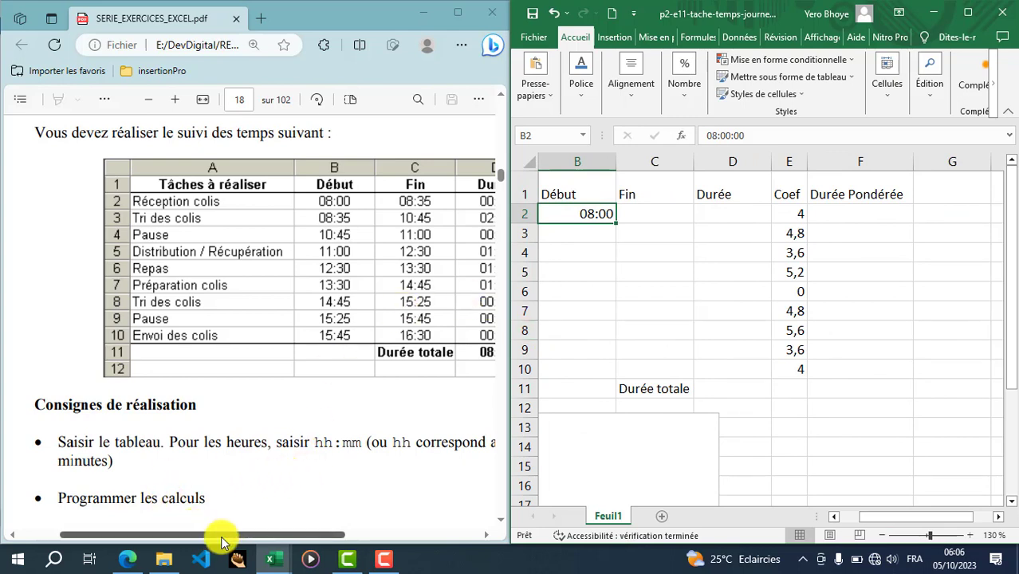
{"action": "left_click_drag", "start_coordinate": [221, 535], "coordinate": [276, 531]}
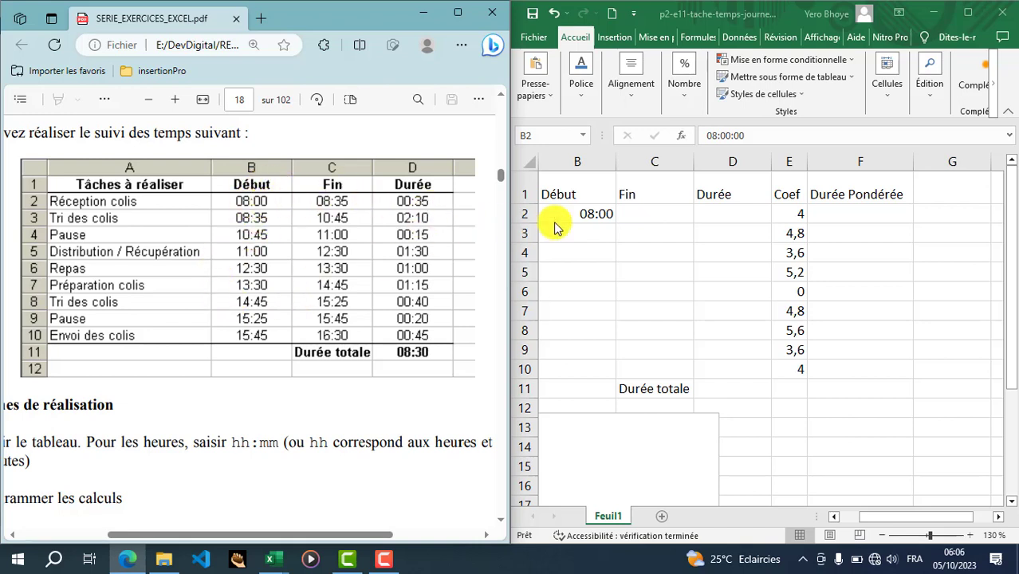
{"action": "left_click", "coordinate": [670, 214]}
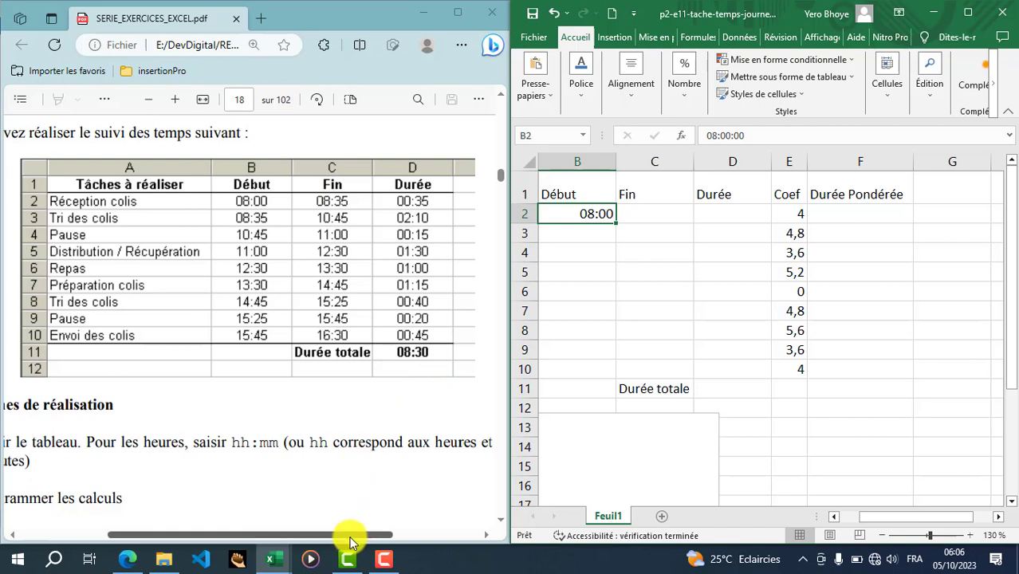
{"action": "left_click_drag", "start_coordinate": [352, 536], "coordinate": [401, 545]}
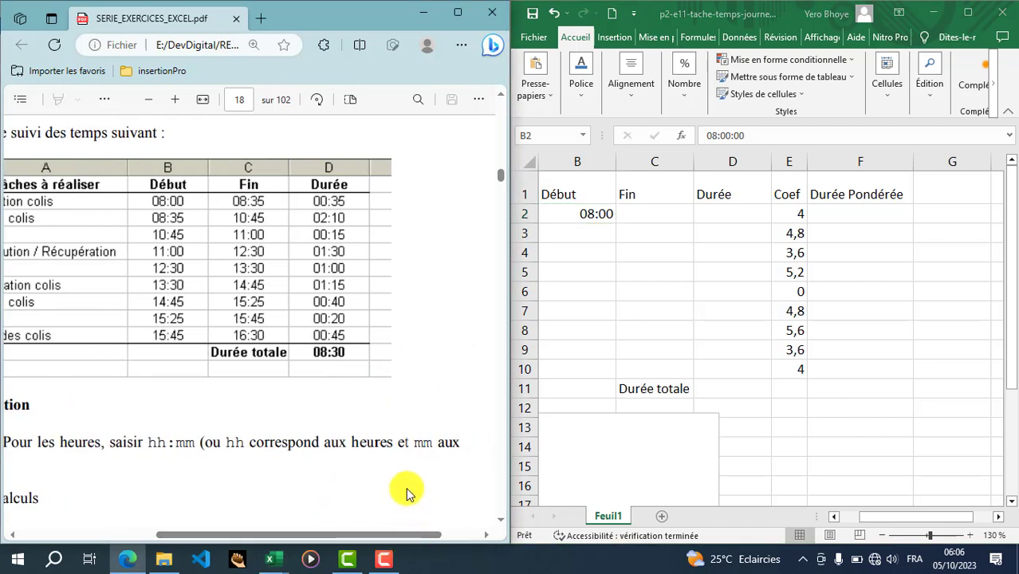
{"action": "left_click", "coordinate": [834, 196]}
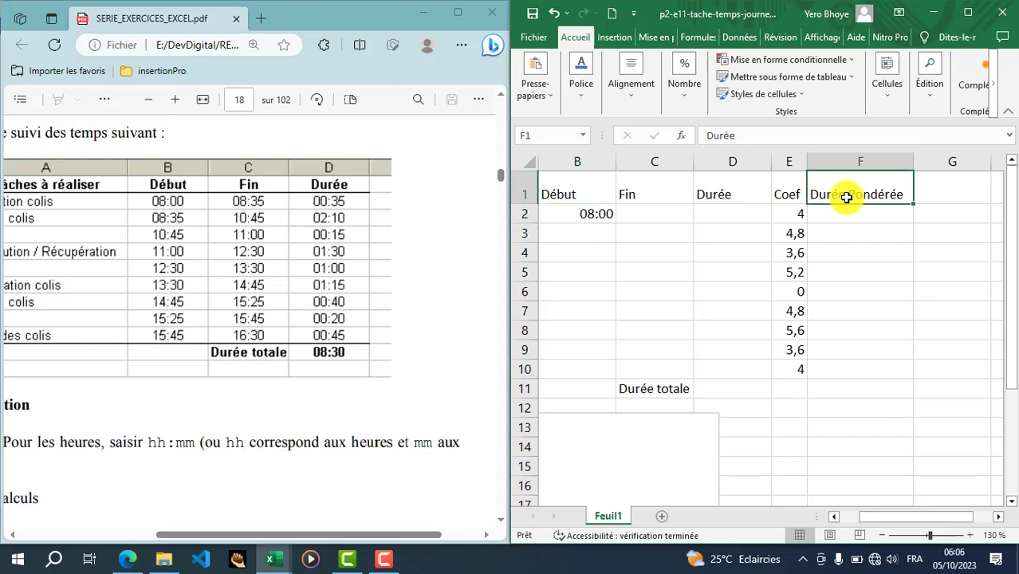
{"action": "key", "text": "Delete"}
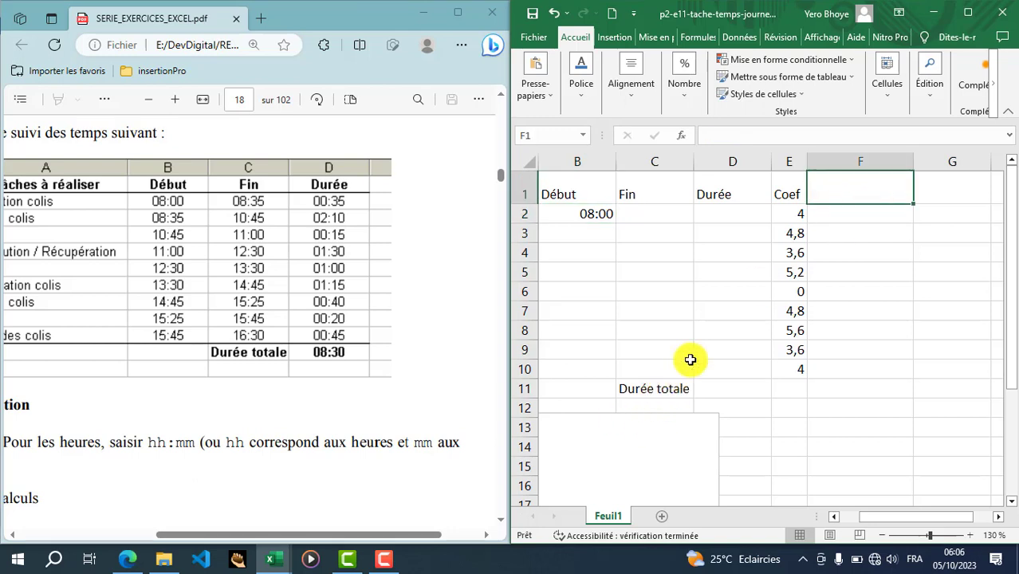
{"action": "left_click", "coordinate": [793, 164]}
{"action": "key", "text": "Delete"}
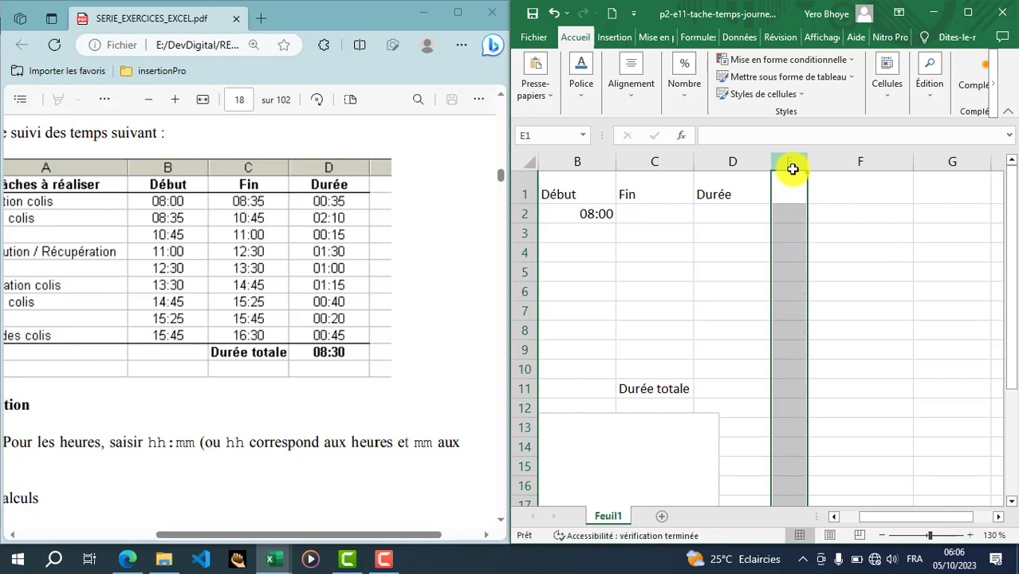
{"action": "left_click", "coordinate": [717, 213]}
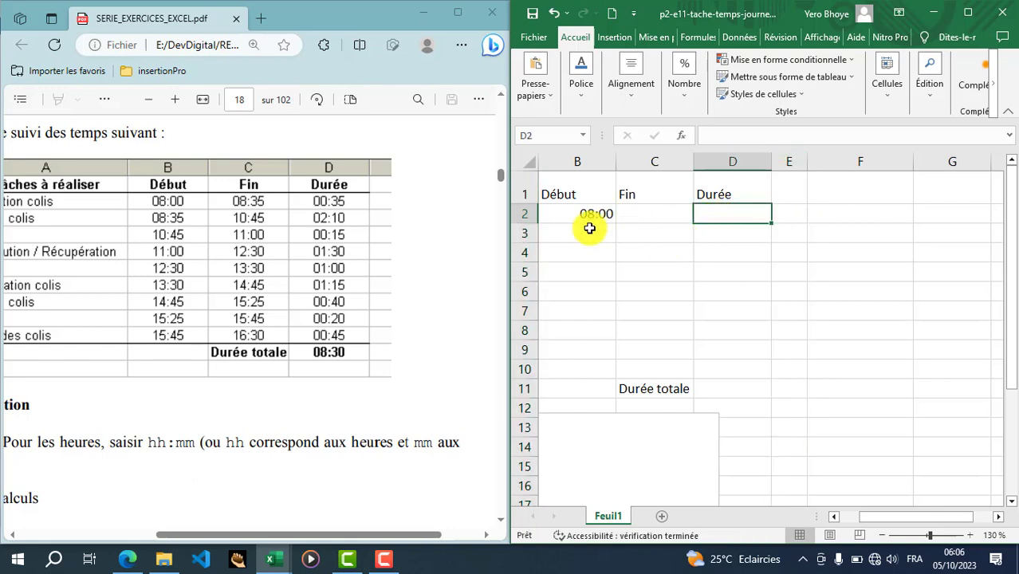
- Apply the custom number format hh:mm to the Début, Fin and Durée cells B2:D10
{"action": "left_click_drag", "start_coordinate": [869, 523], "coordinate": [852, 525]}
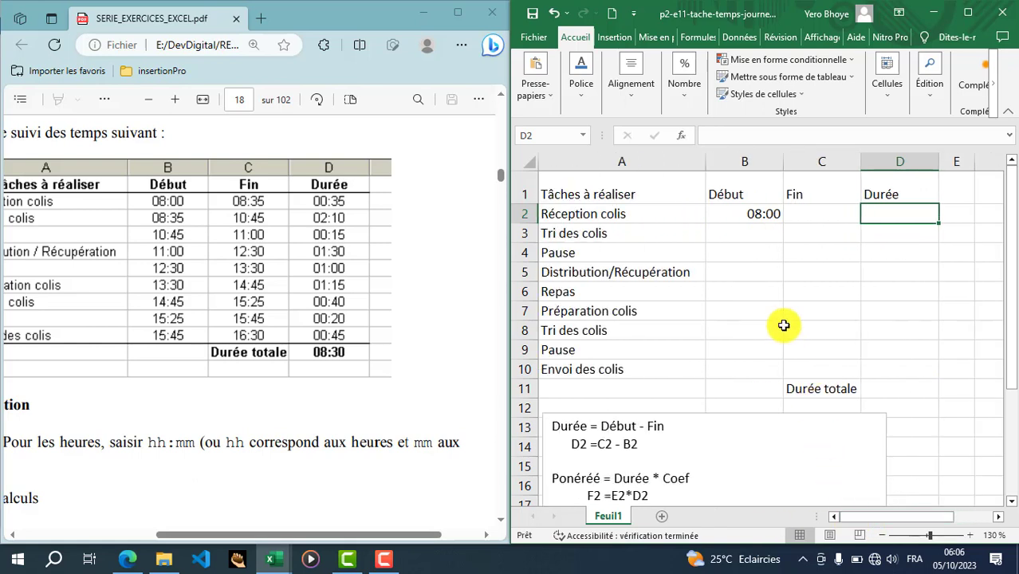
{"action": "left_click", "coordinate": [757, 215]}
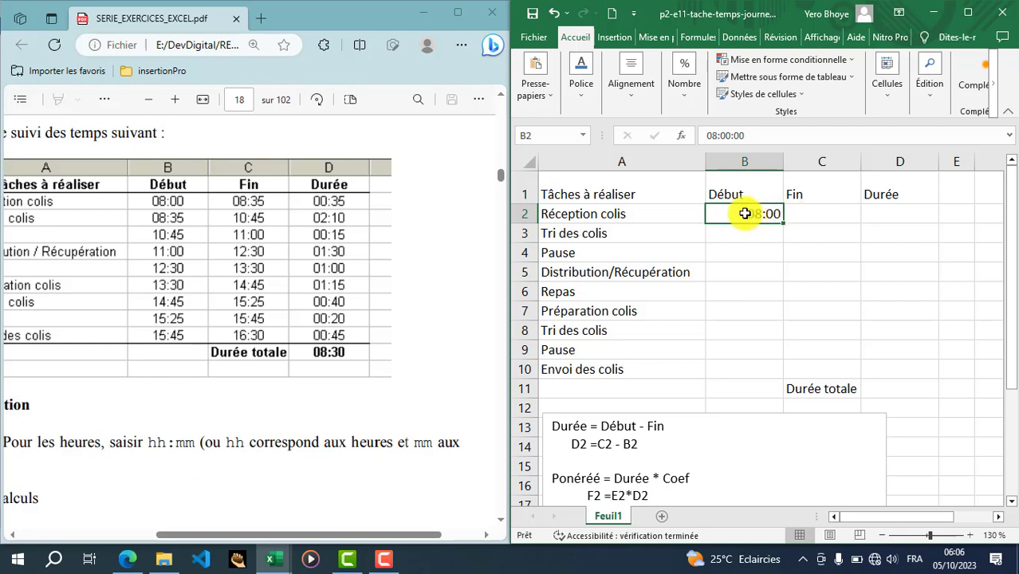
{"action": "left_click_drag", "start_coordinate": [750, 214], "coordinate": [873, 370]}
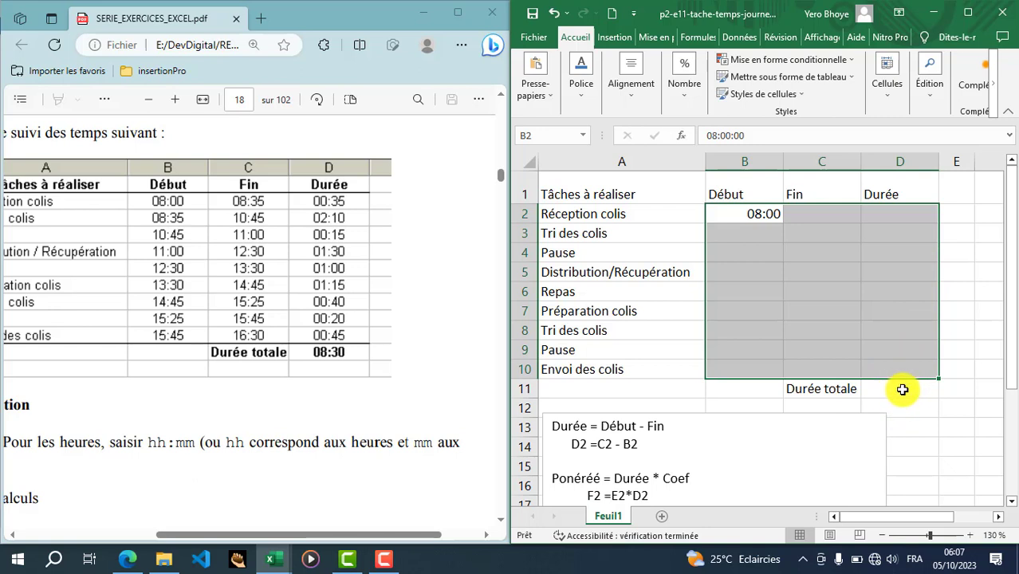
{"action": "right_click", "coordinate": [756, 262]}
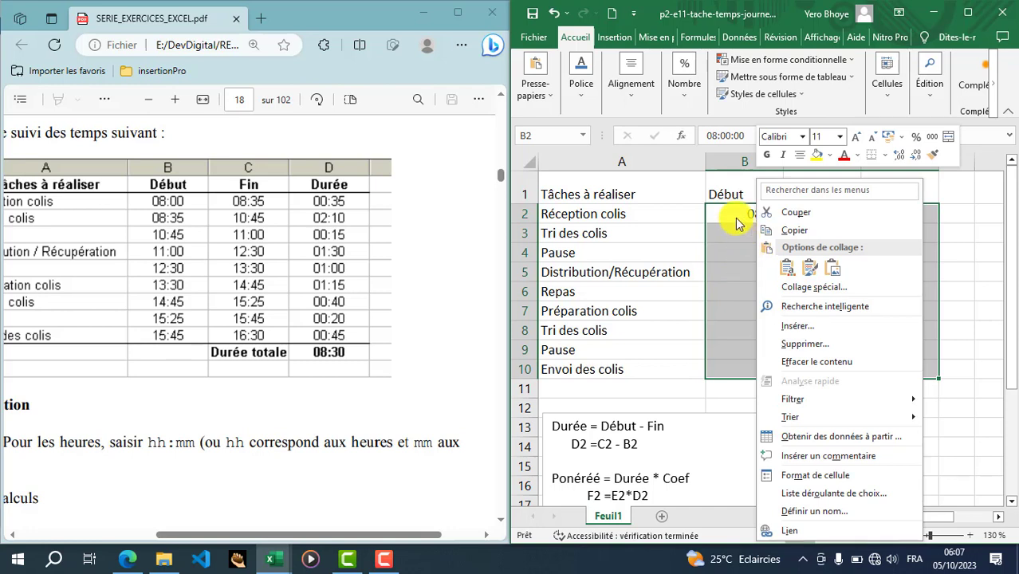
{"action": "left_click", "coordinate": [830, 477]}
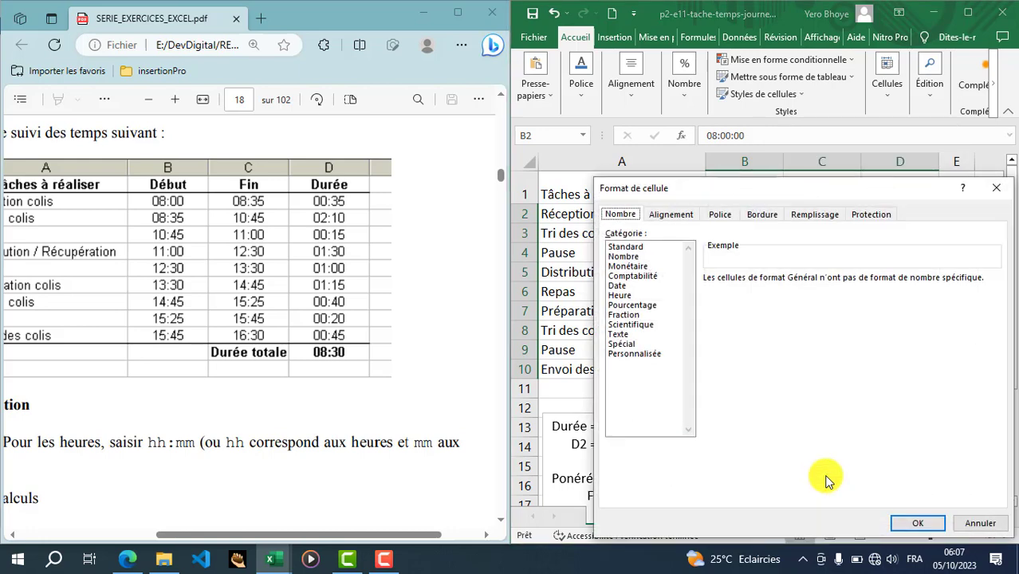
{"action": "left_click", "coordinate": [655, 355]}
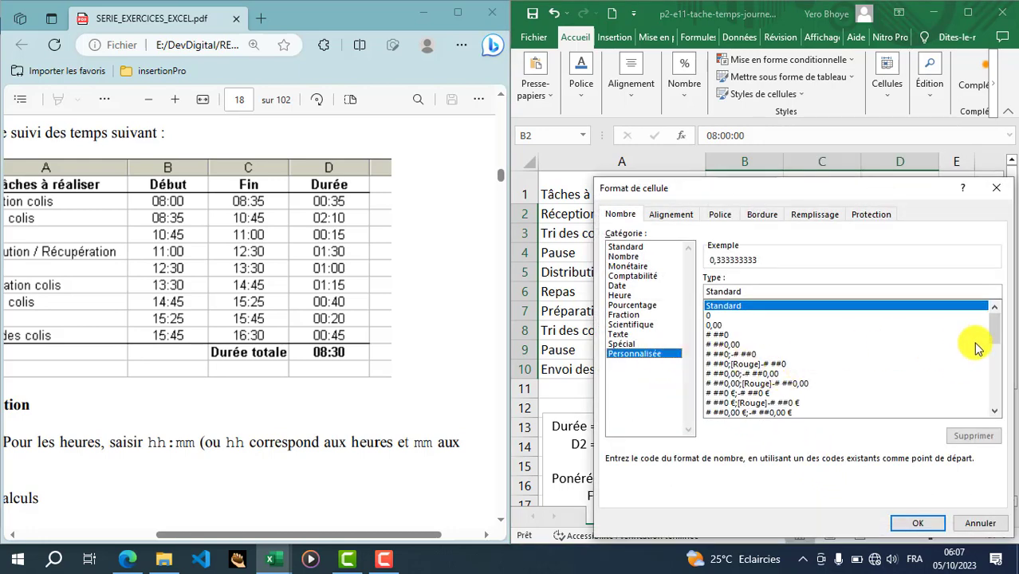
{"action": "left_click_drag", "start_coordinate": [997, 335], "coordinate": [995, 402]}
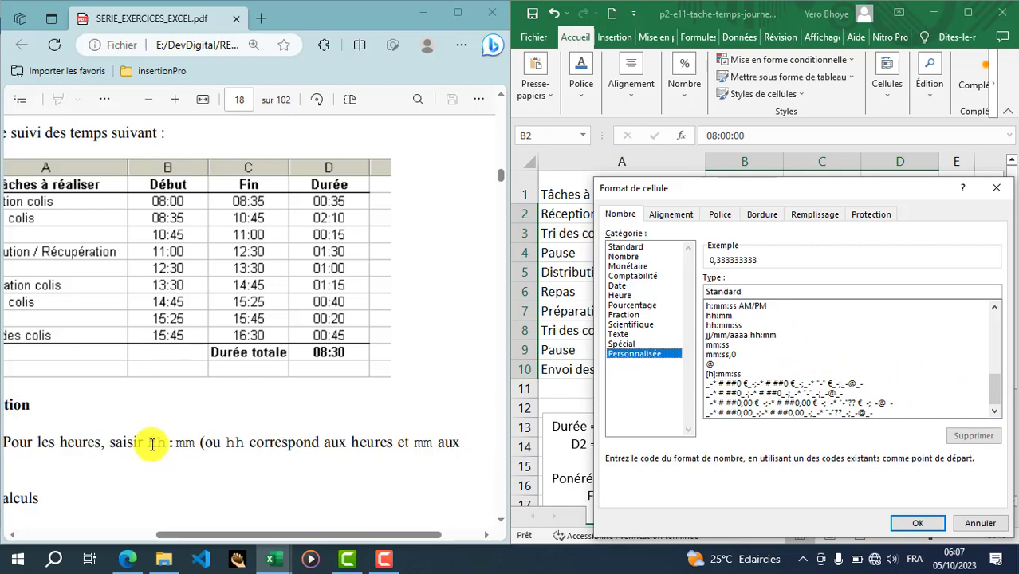
{"action": "left_click_drag", "start_coordinate": [148, 444], "coordinate": [197, 446]}
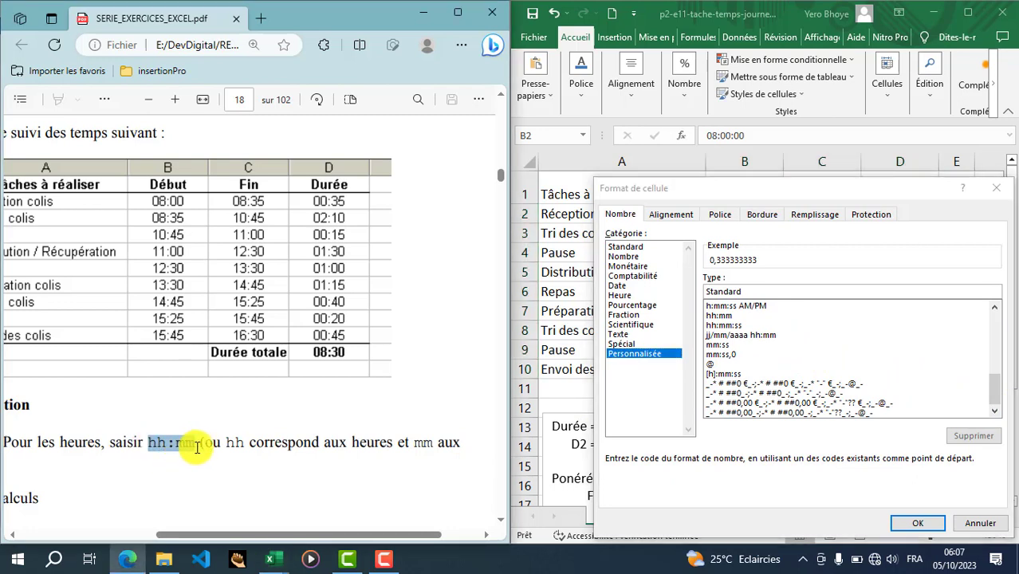
{"action": "left_click", "coordinate": [722, 318]}
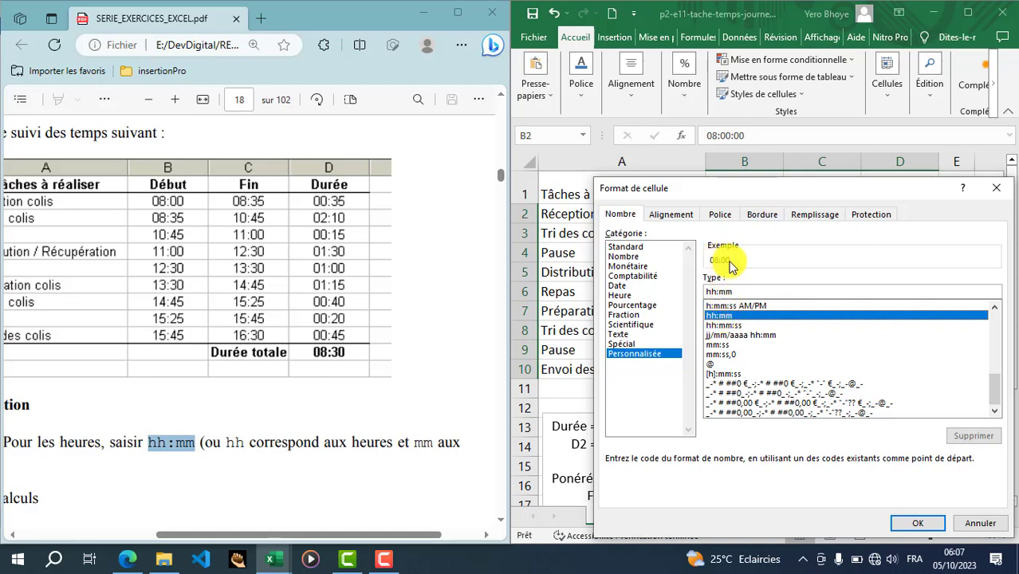
{"action": "left_click", "coordinate": [917, 523]}
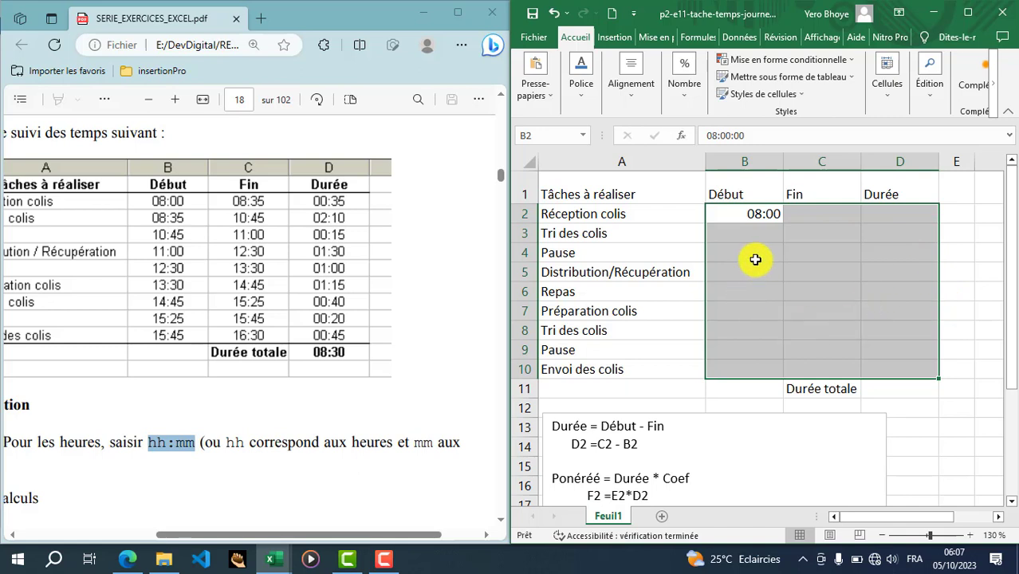
- Autofill the start time in B2 down into B3
{"action": "left_click", "coordinate": [751, 229]}
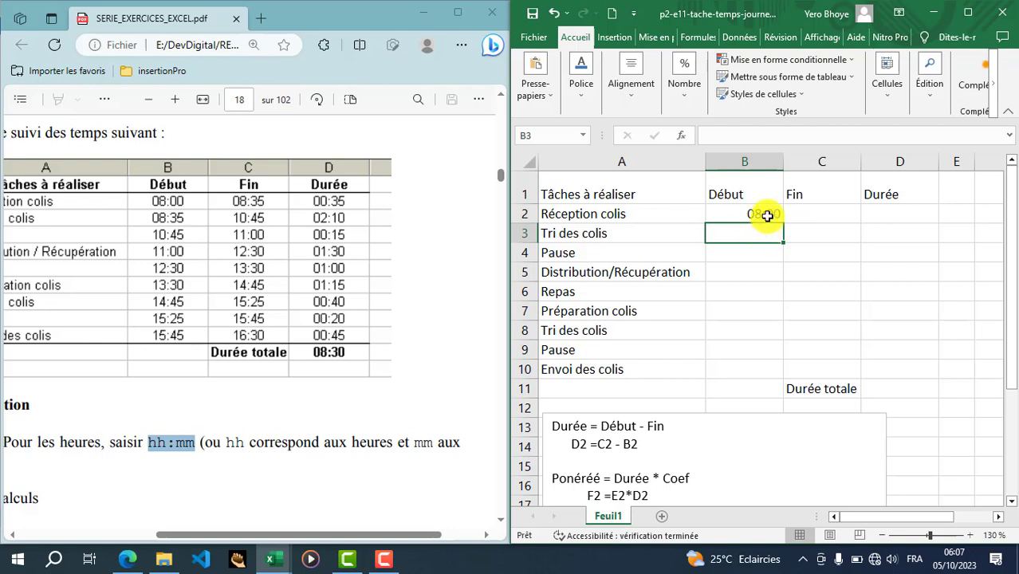
{"action": "left_click", "coordinate": [769, 216]}
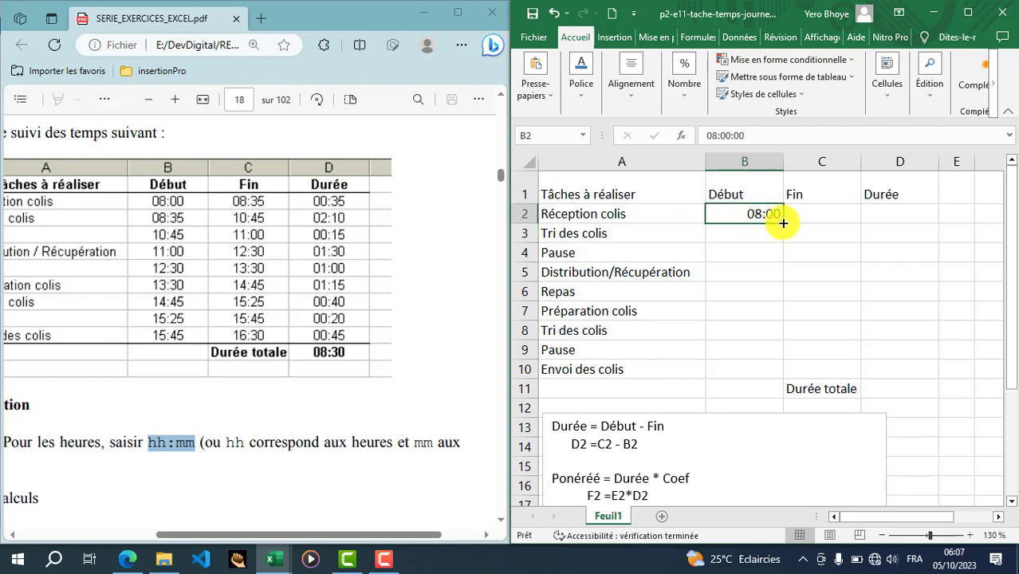
{"action": "left_click_drag", "start_coordinate": [784, 231], "coordinate": [789, 252]}
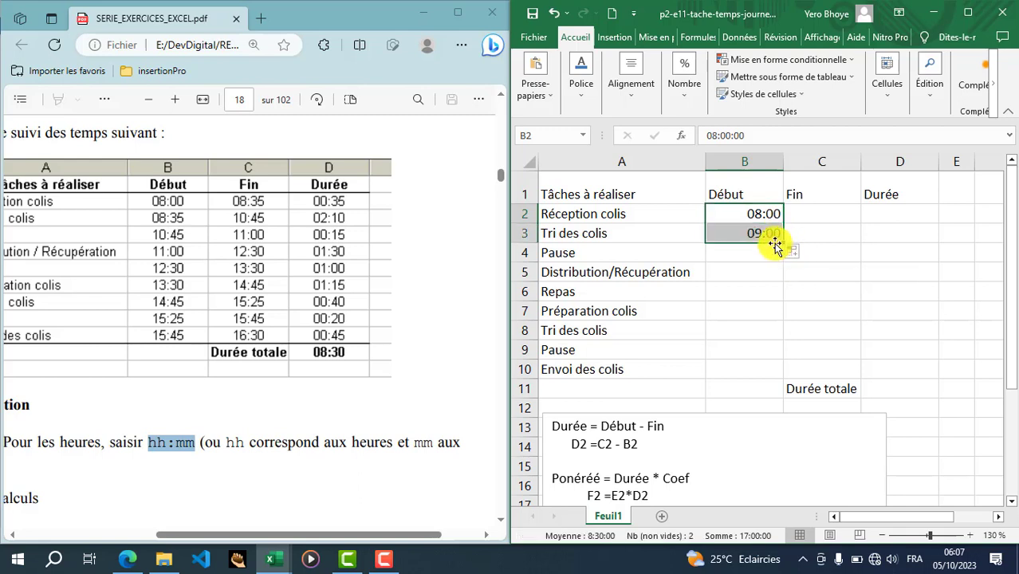
- Switch the B2:B3 autofill to copied cells, and set the Tri des colis start time in B3 to 08:35
{"action": "left_click", "coordinate": [796, 255]}
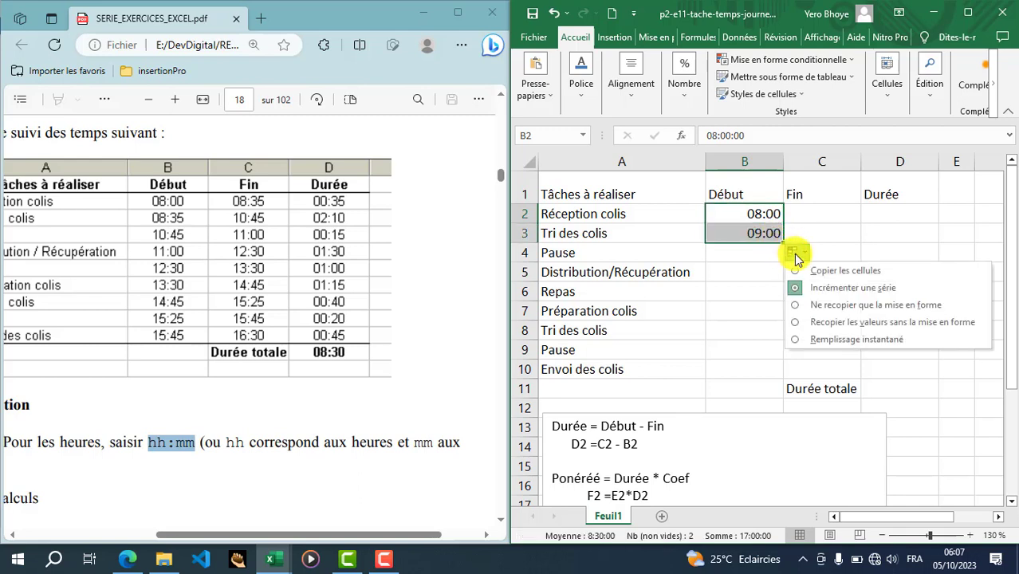
{"action": "left_click", "coordinate": [832, 272]}
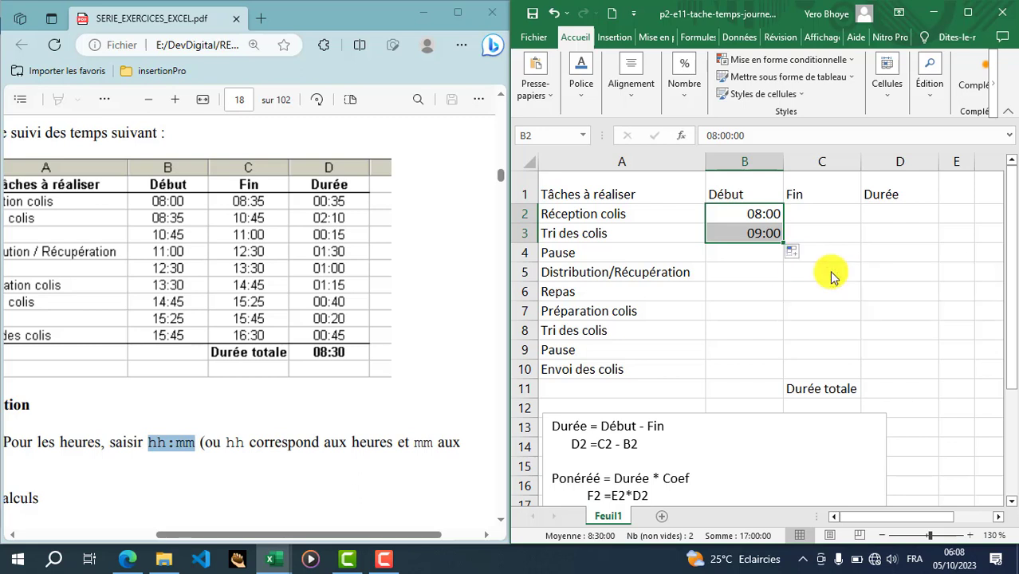
{"action": "left_click", "coordinate": [768, 234]}
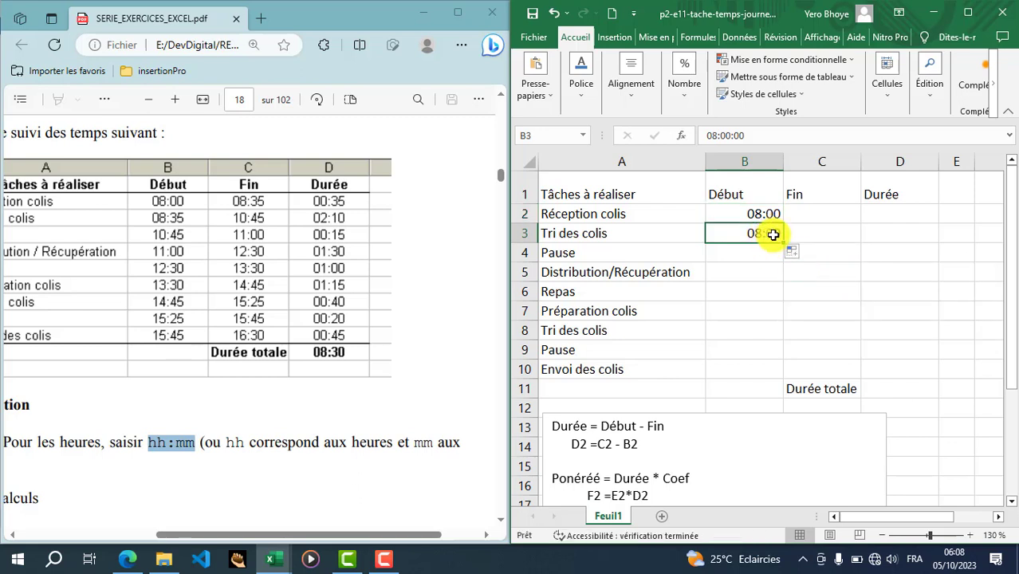
{"action": "double_click", "coordinate": [773, 234]}
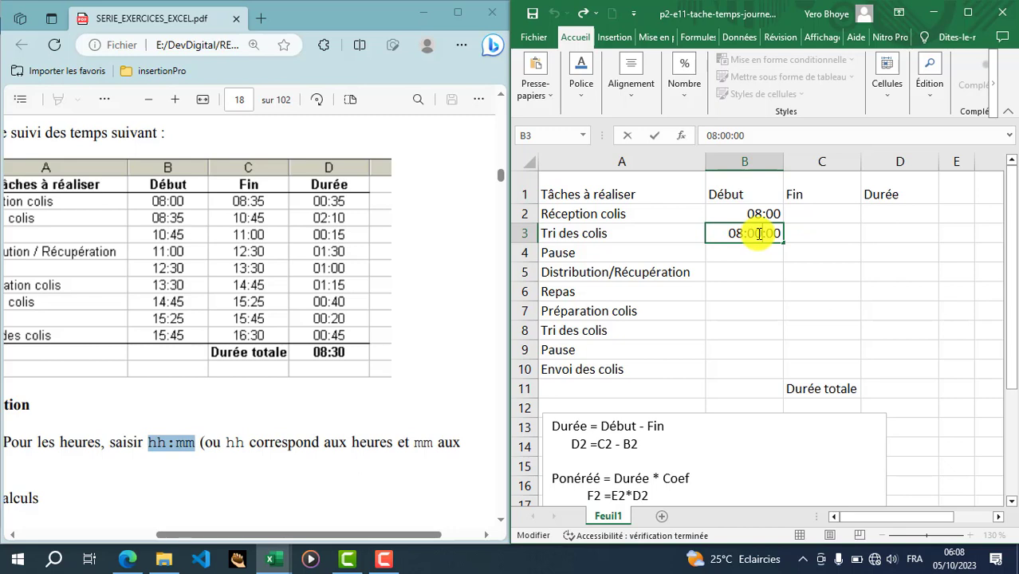
{"action": "key", "text": "BackSpace"}
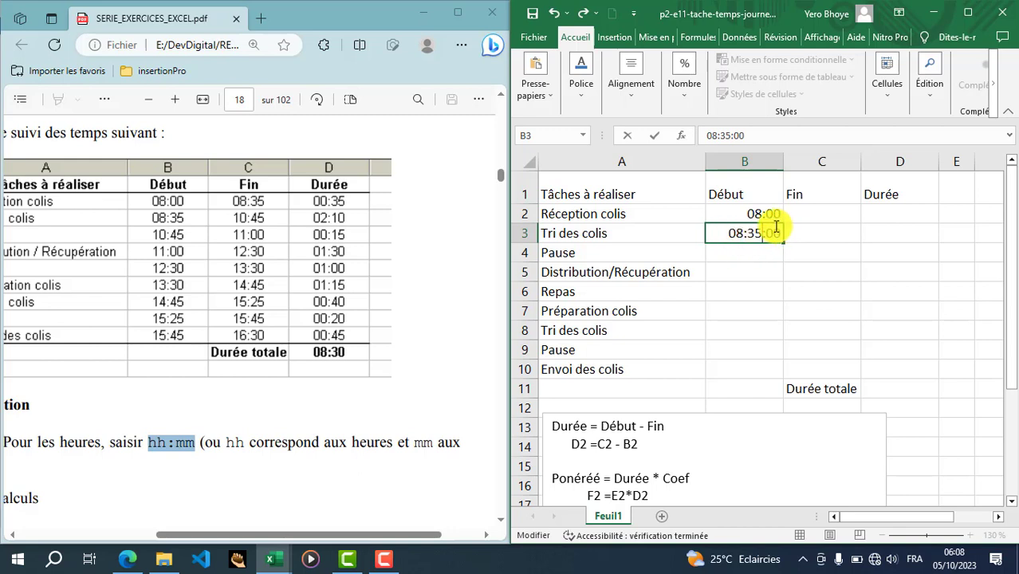
{"action": "key", "text": "Return"}
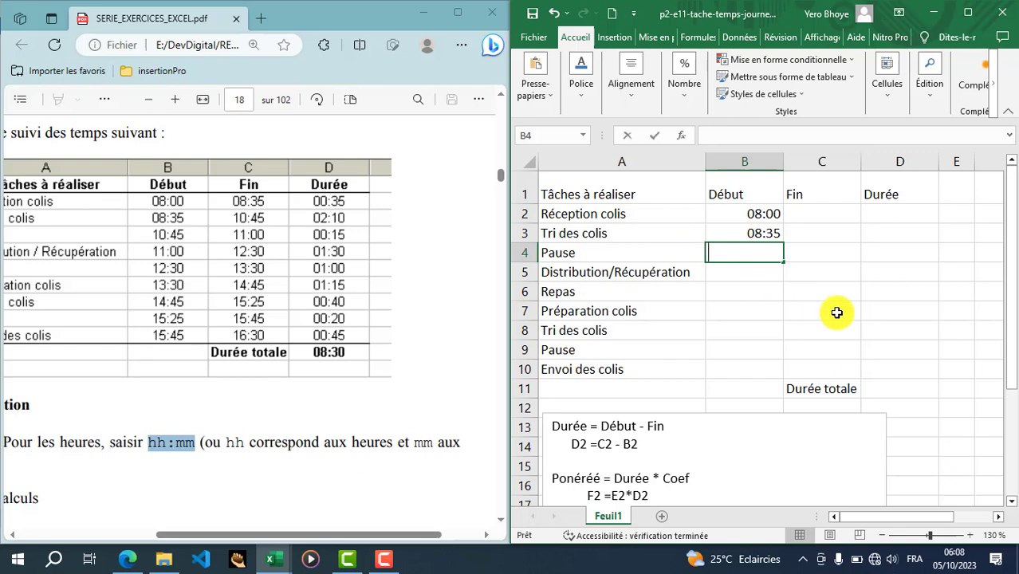
- Enter the start times 10:45, 11:00 and 12:30 for Pause, Distribution/Récupération and Repas in B4:B6
{"action": "type", "text": "10:4"}
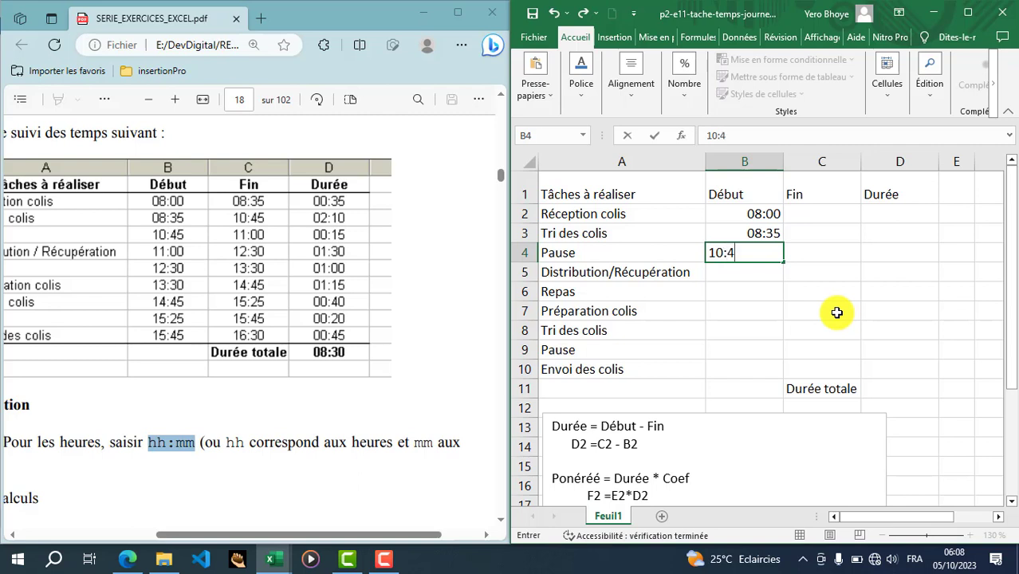
{"action": "type", "text": "5"}
{"action": "key", "text": "Return"}
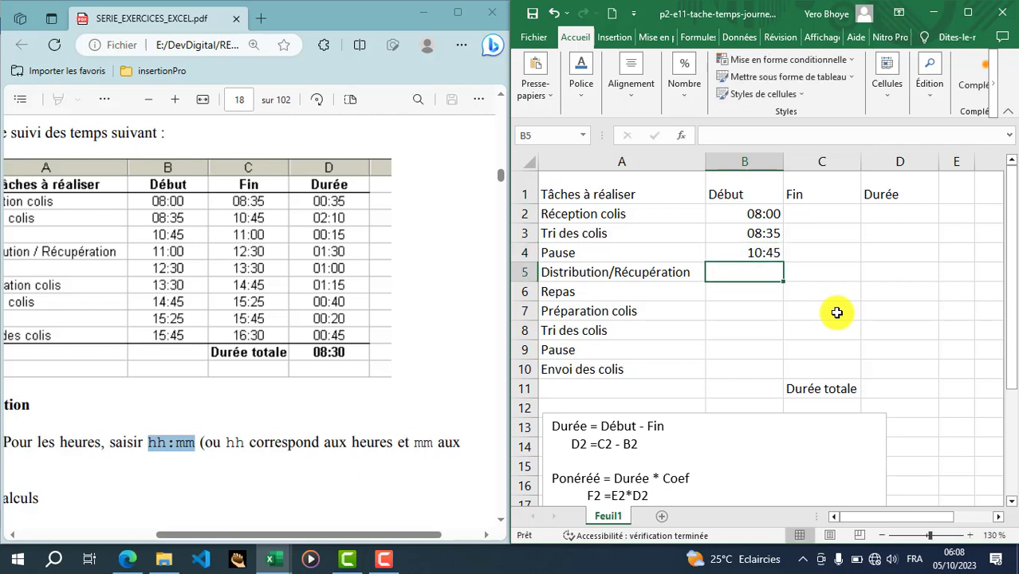
{"action": "key", "text": "alt+shift"}
{"action": "type", "text": "11:00"}
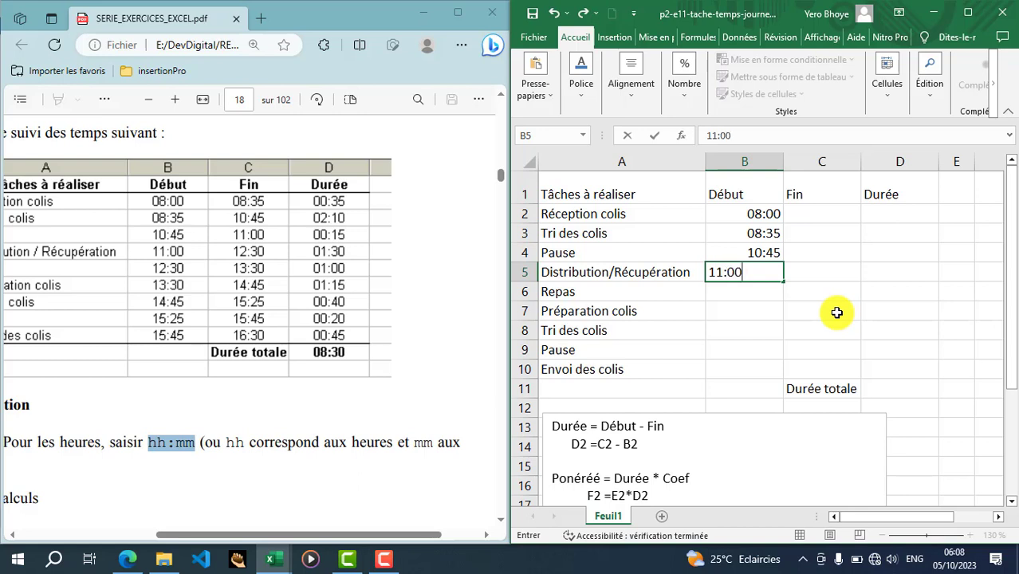
{"action": "key", "text": "Return"}
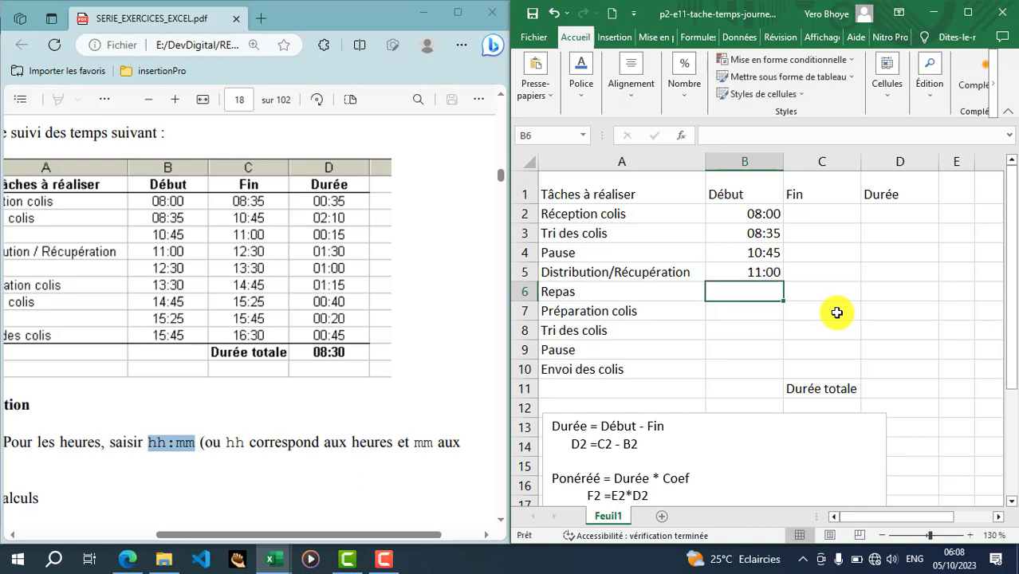
{"action": "type", "text": "12:30"}
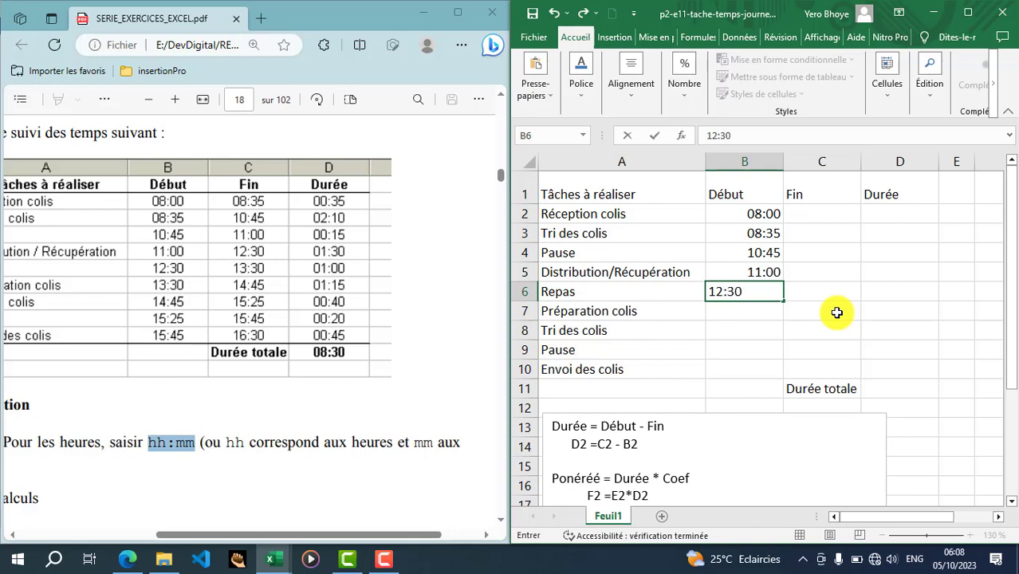
{"action": "key", "text": "Return"}
- Fill the remaining Début cells B7:B10 with 13:30, 14:45, 15:25 and 15:45
{"action": "type", "text": "13:30"}
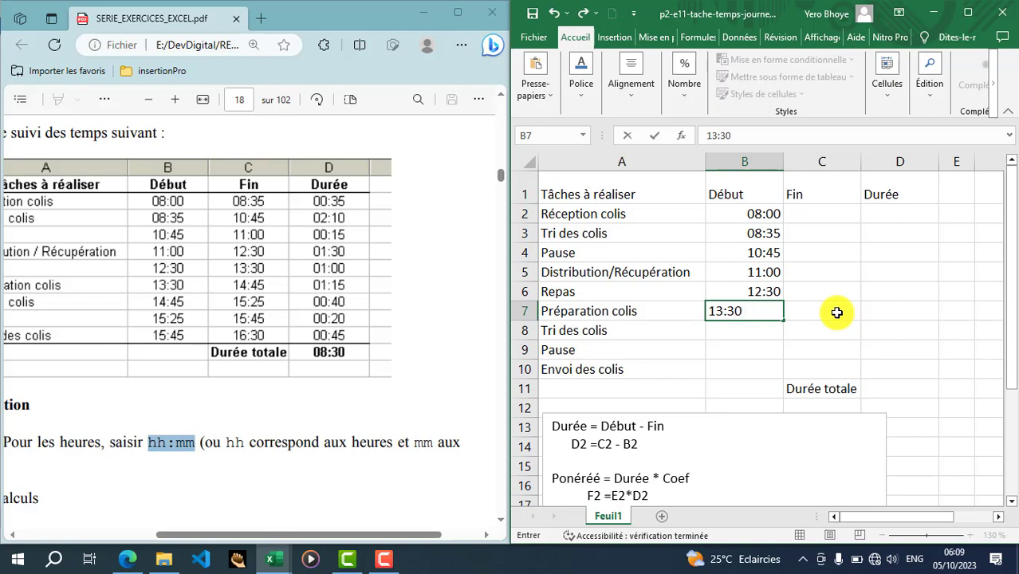
{"action": "key", "text": "Return"}
{"action": "type", "text": "14:45"}
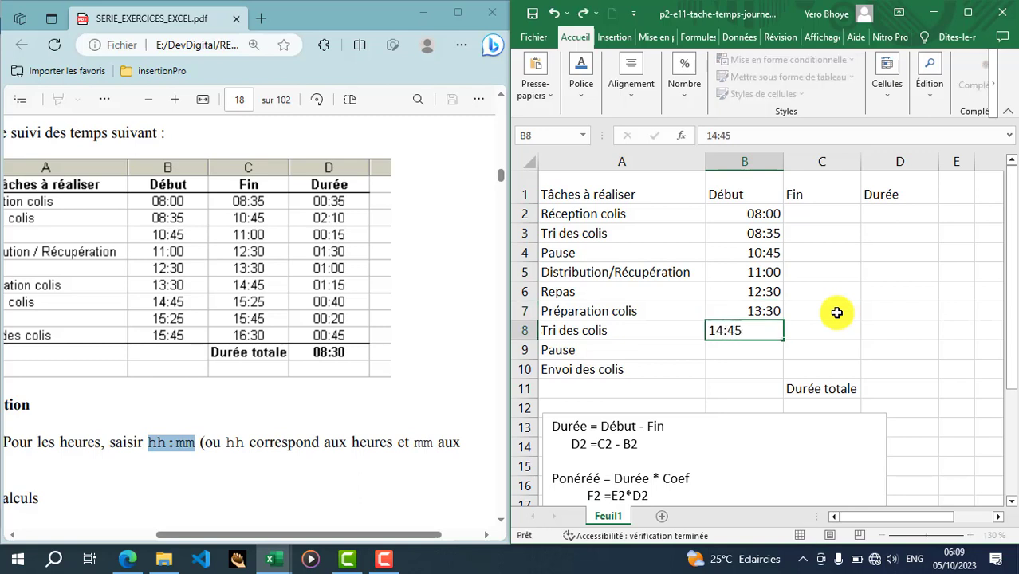
{"action": "key", "text": "Return"}
{"action": "type", "text": "15:25"}
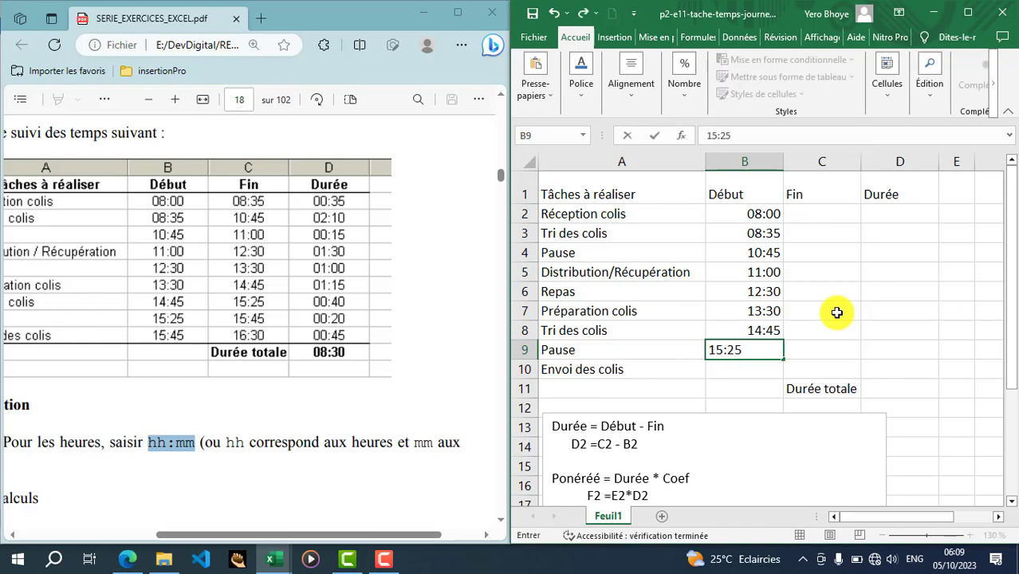
{"action": "key", "text": "Return"}
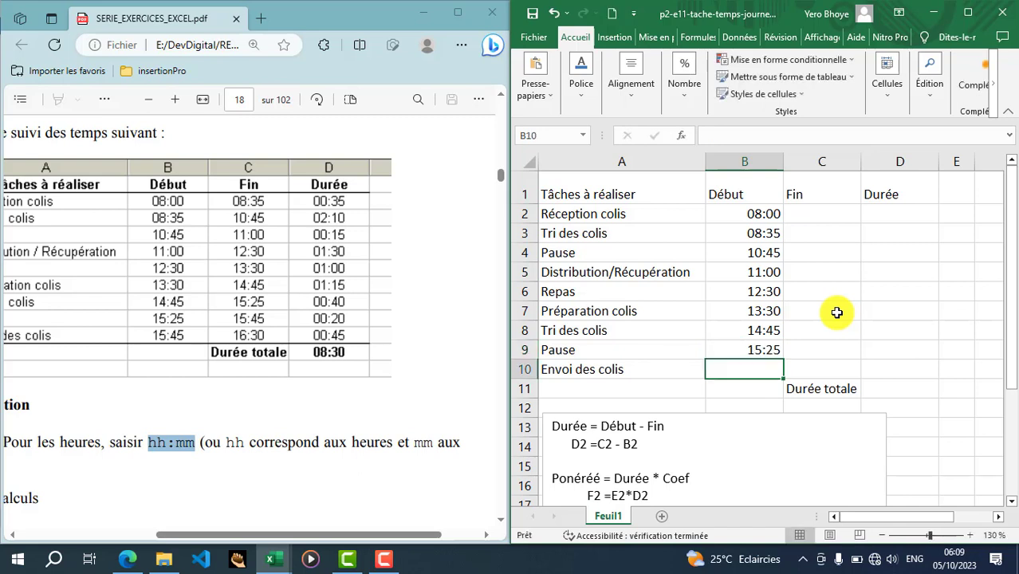
{"action": "type", "text": "15:45"}
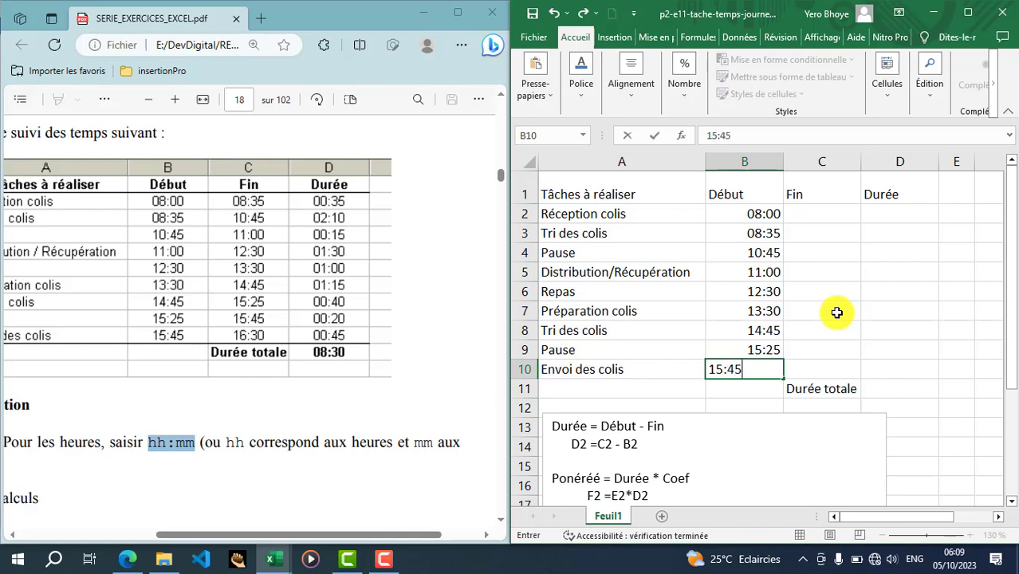
{"action": "key", "text": "Return"}
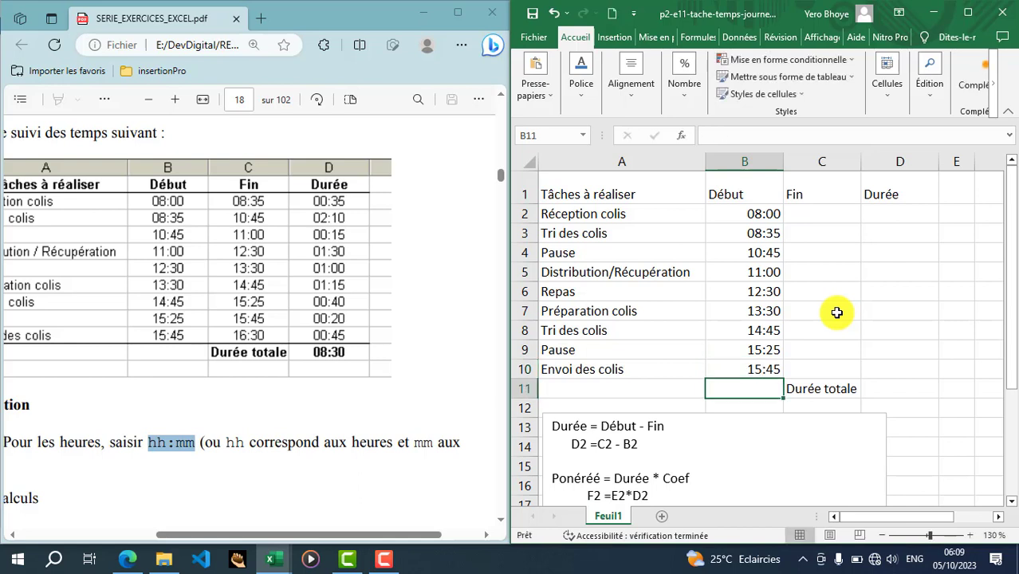
- Enter the end times 08:35, 10:45 and 11:00 in the Fin cells C2:C4
{"action": "left_click", "coordinate": [812, 215]}
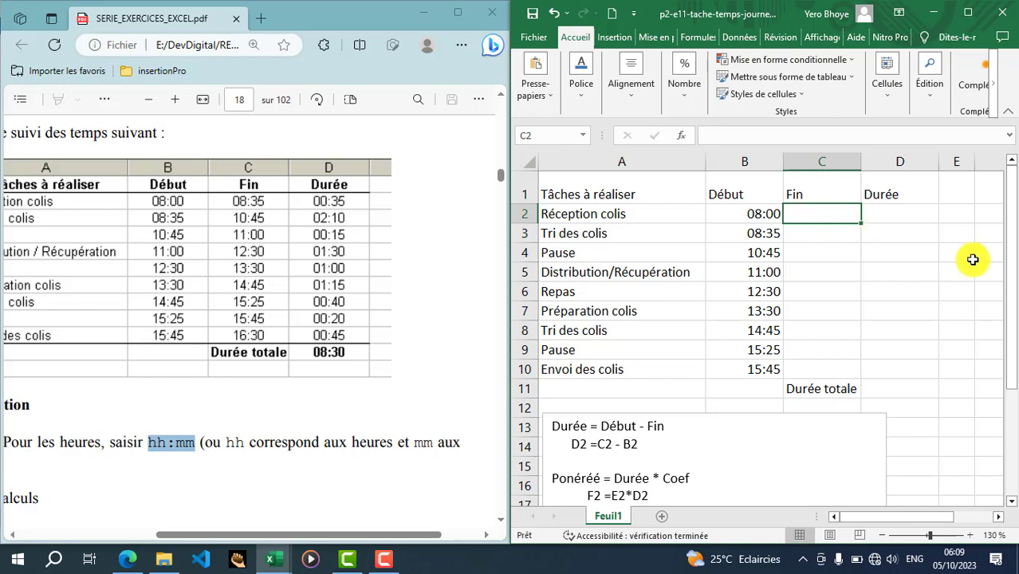
{"action": "type", "text": "08"}
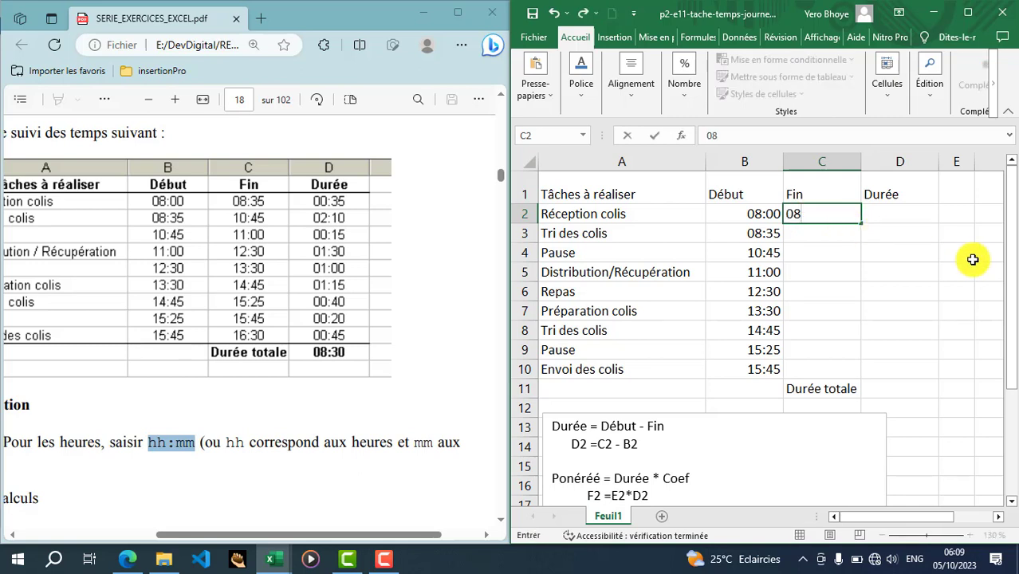
{"action": "type", "text": ":35"}
{"action": "key", "text": "Return"}
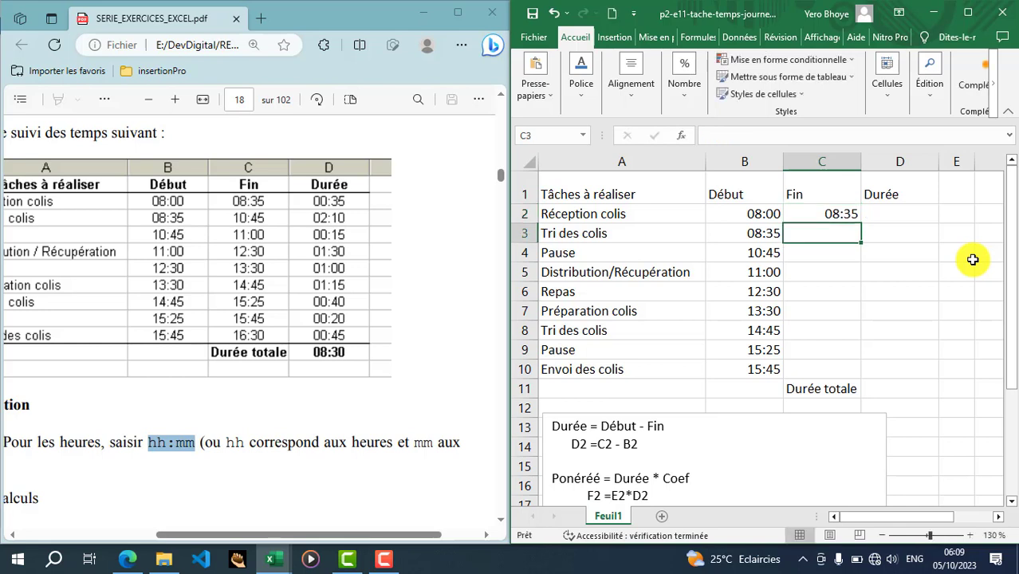
{"action": "type", "text": "10:45"}
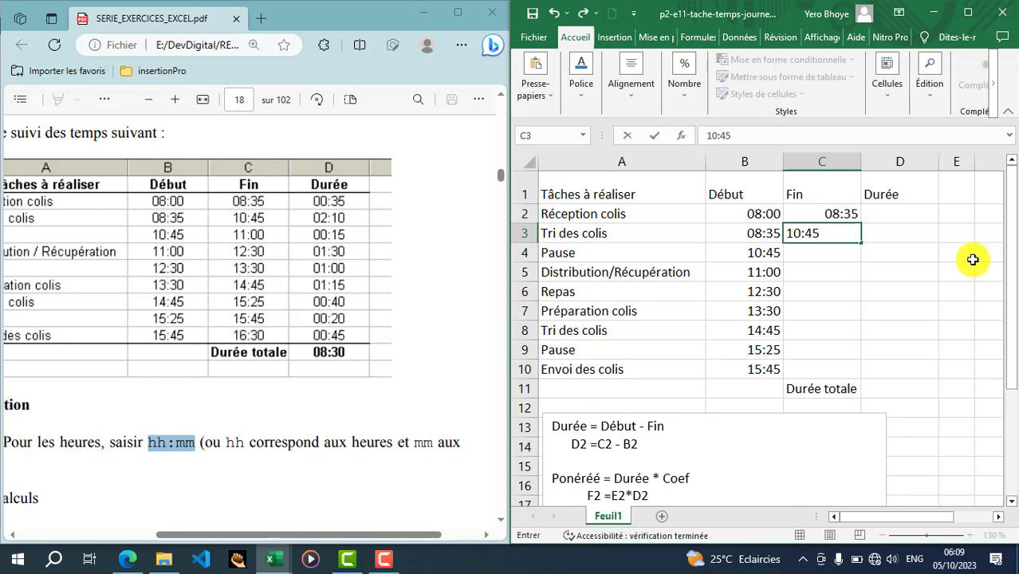
{"action": "key", "text": "Return"}
{"action": "type", "text": "11:00"}
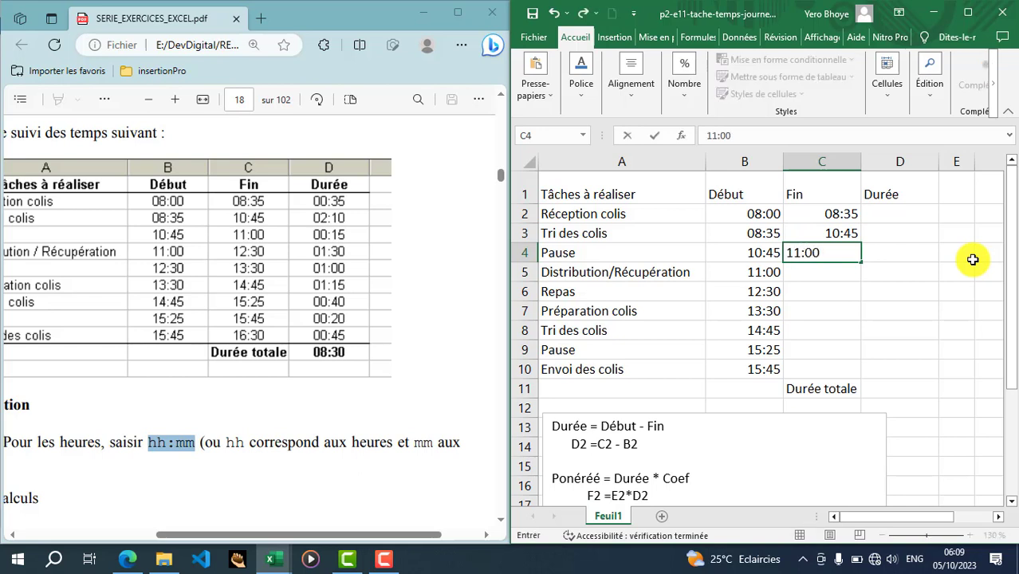
{"action": "key", "text": "Return"}
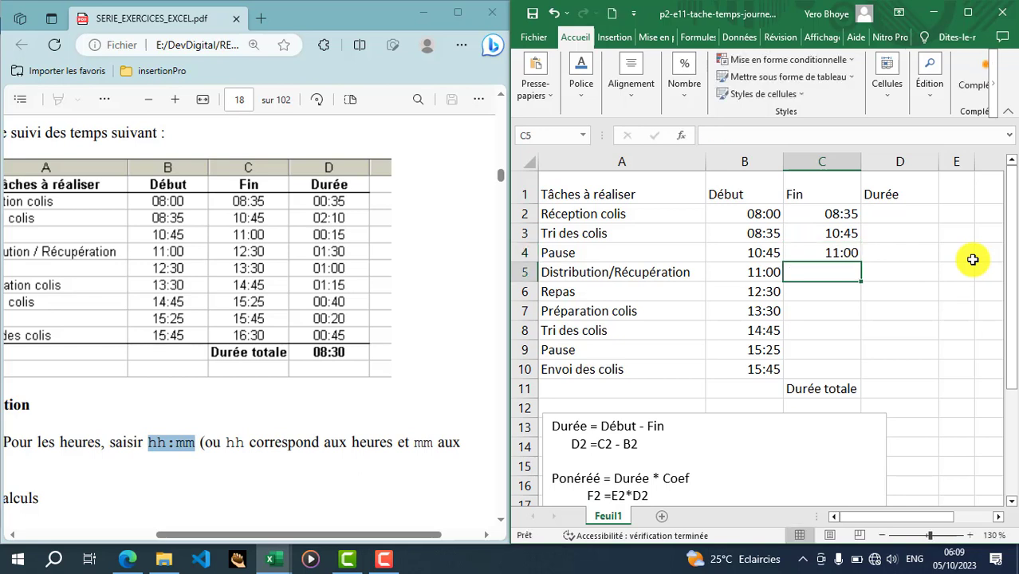
- Enter the end times 12:30, 13:30 and 14:45 for Distribution/Récupération, Repas and Préparation colis in C5:C7
{"action": "type", "text": "12:30"}
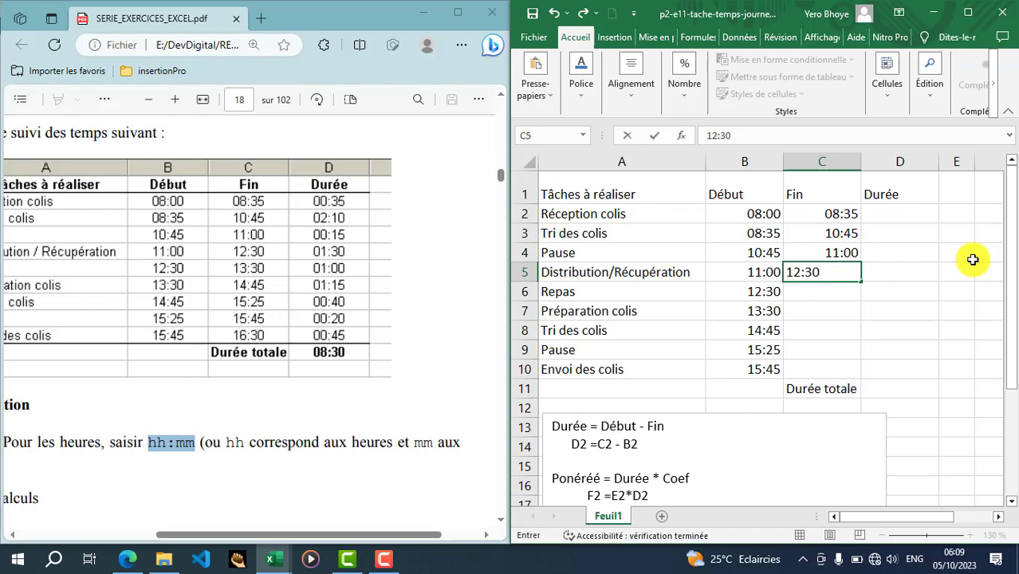
{"action": "key", "text": "Return"}
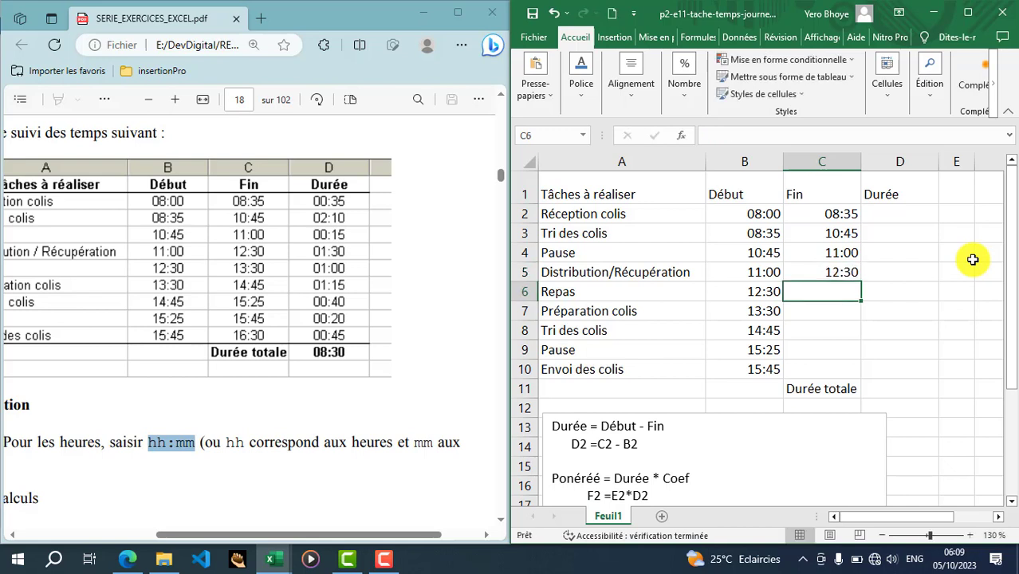
{"action": "type", "text": "13:30"}
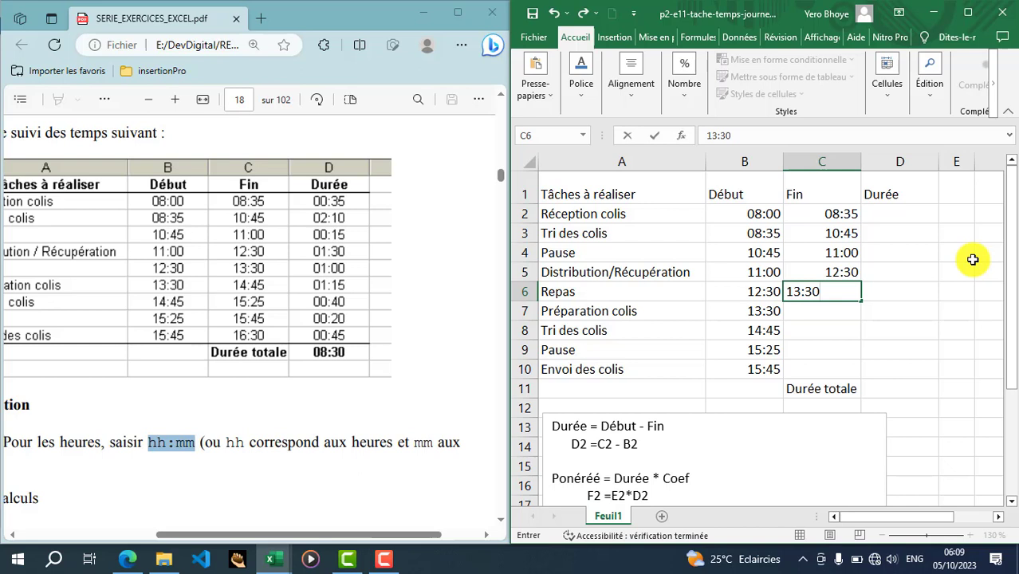
{"action": "key", "text": "Return"}
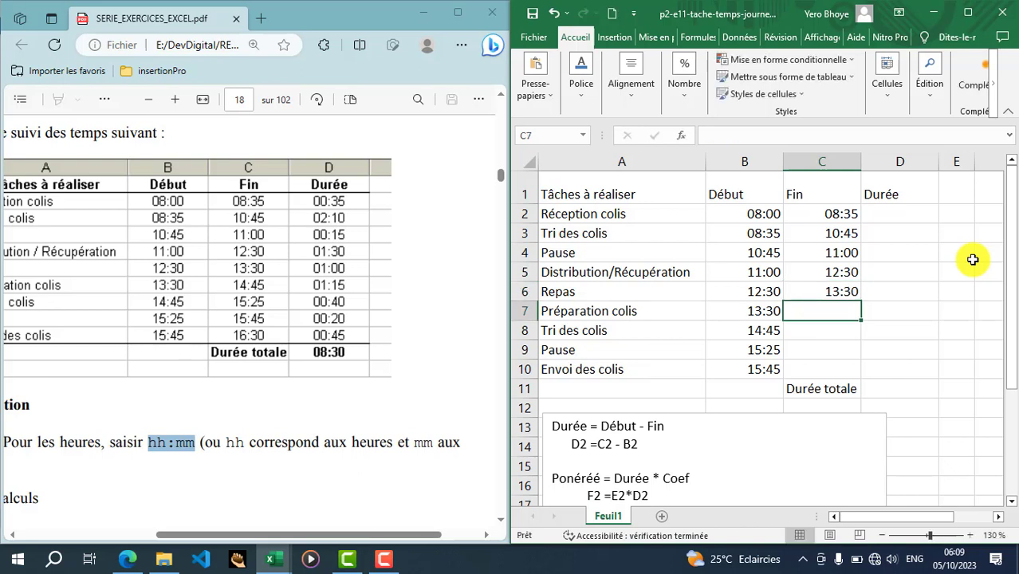
{"action": "type", "text": "14:45"}
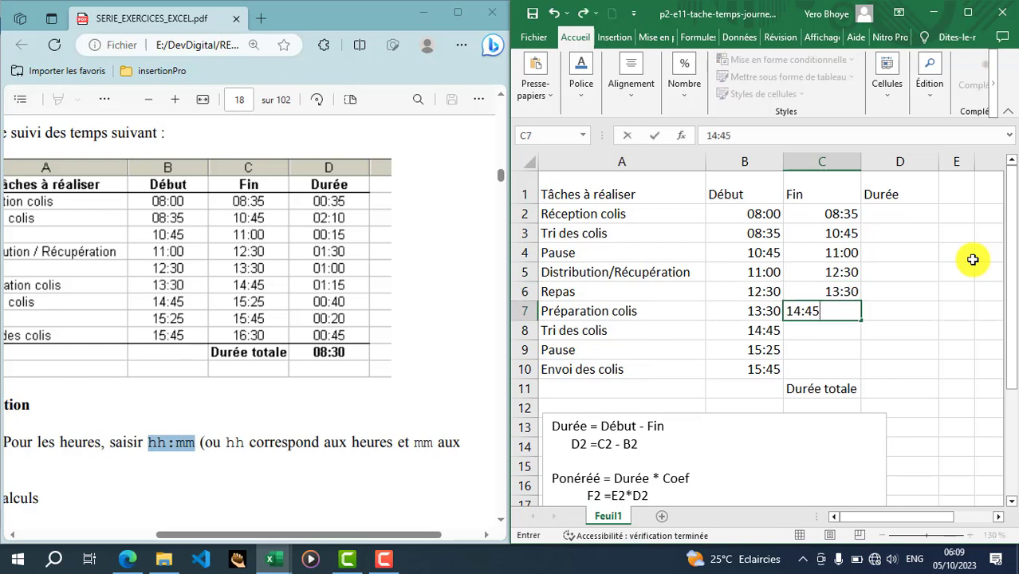
{"action": "key", "text": "Return"}
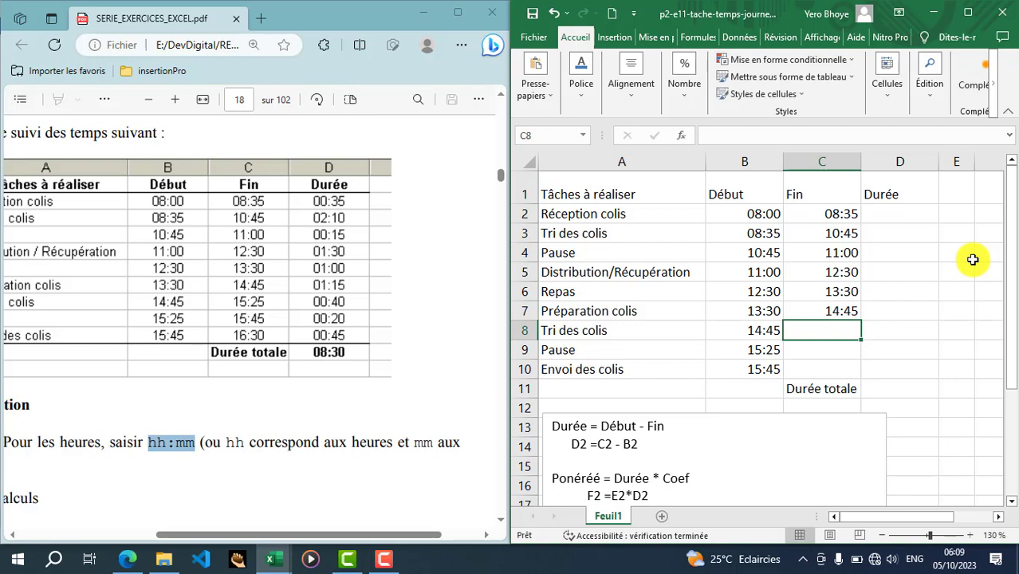
- Complete the Fin column with the end times 15:25, 15:45 and 16:30 in C8:C10
{"action": "type", "text": "15"}
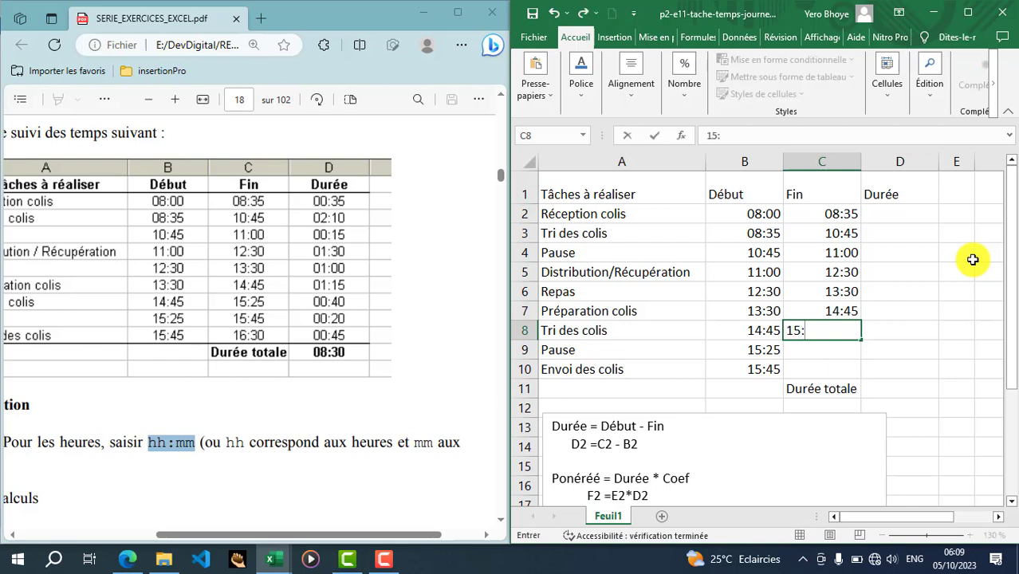
{"action": "type", "text": ":25"}
{"action": "key", "text": "Return"}
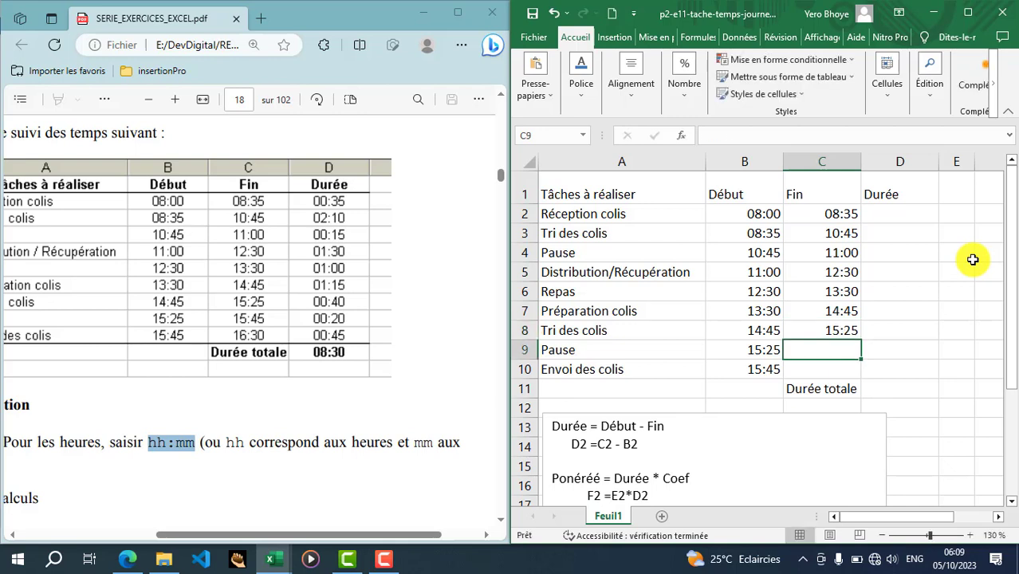
{"action": "type", "text": "15:45"}
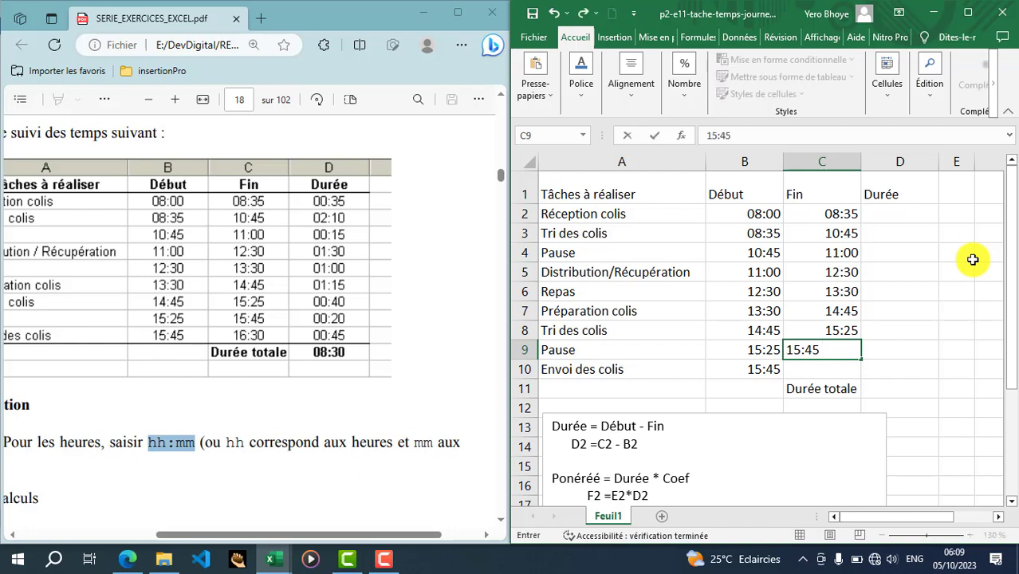
{"action": "key", "text": "Return"}
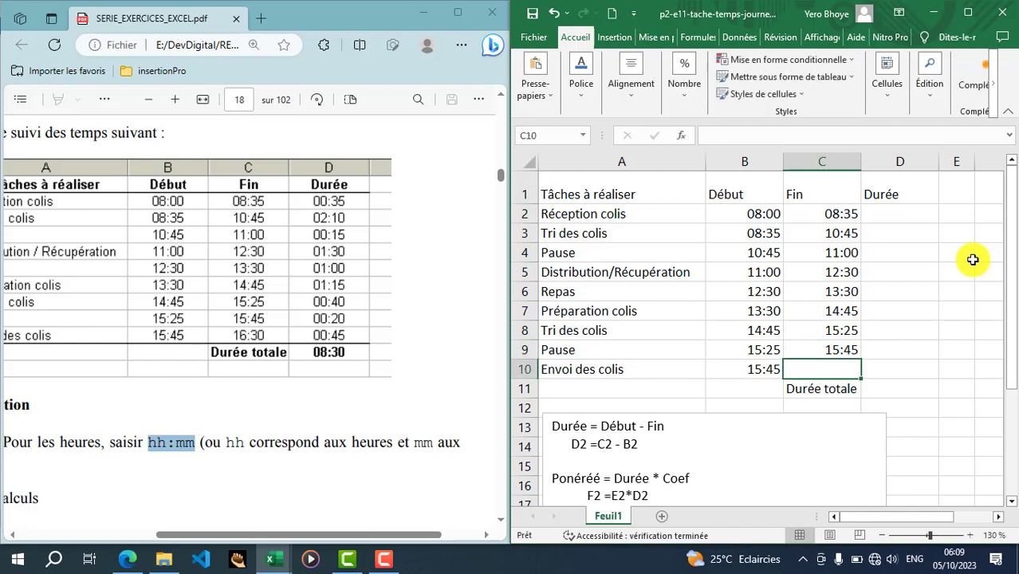
{"action": "type", "text": "16:30"}
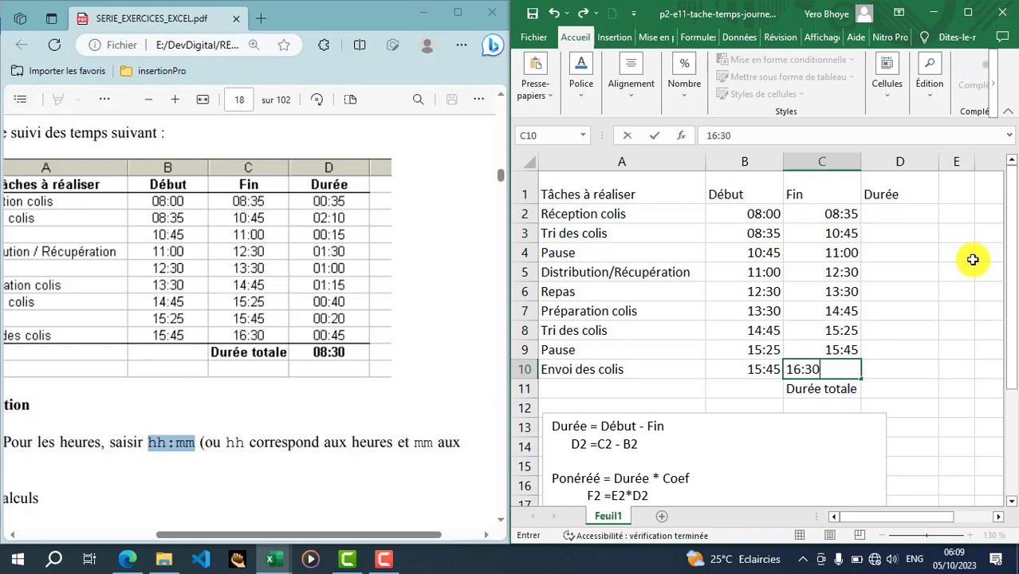
{"action": "key", "text": "Return"}
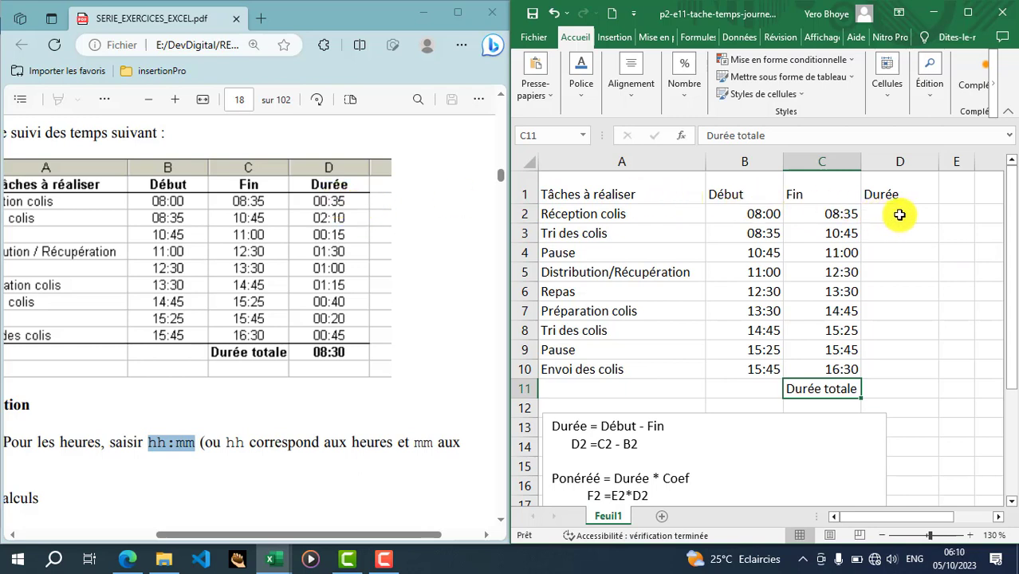
- Delete the lines "Ponéréé = Durée * Coef" and "F2 =E2*D2" from the notes text box below the table
{"action": "left_click", "coordinate": [900, 215]}
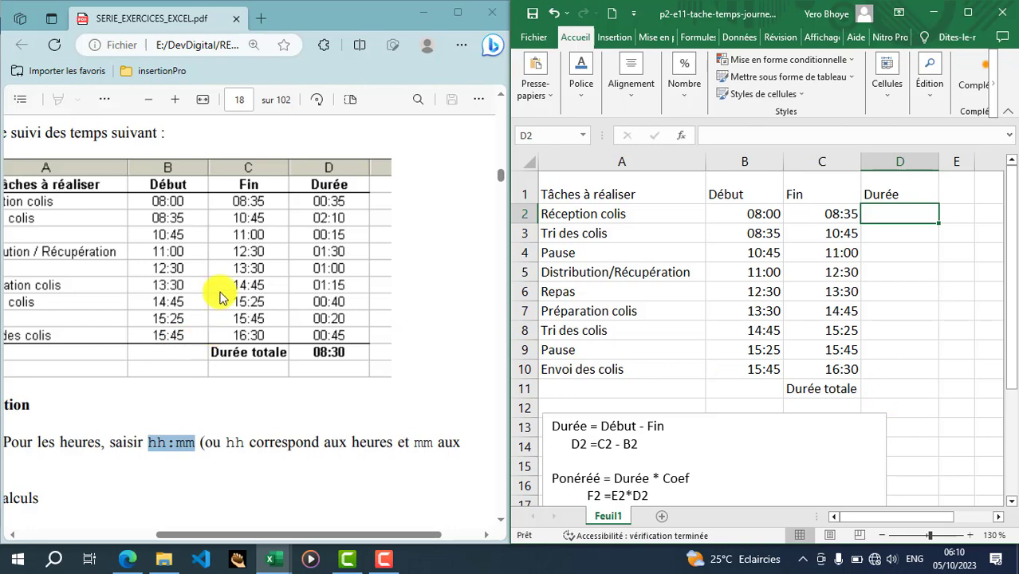
{"action": "scroll", "coordinate": [222, 297], "scroll_direction": "down", "scroll_amount": 1}
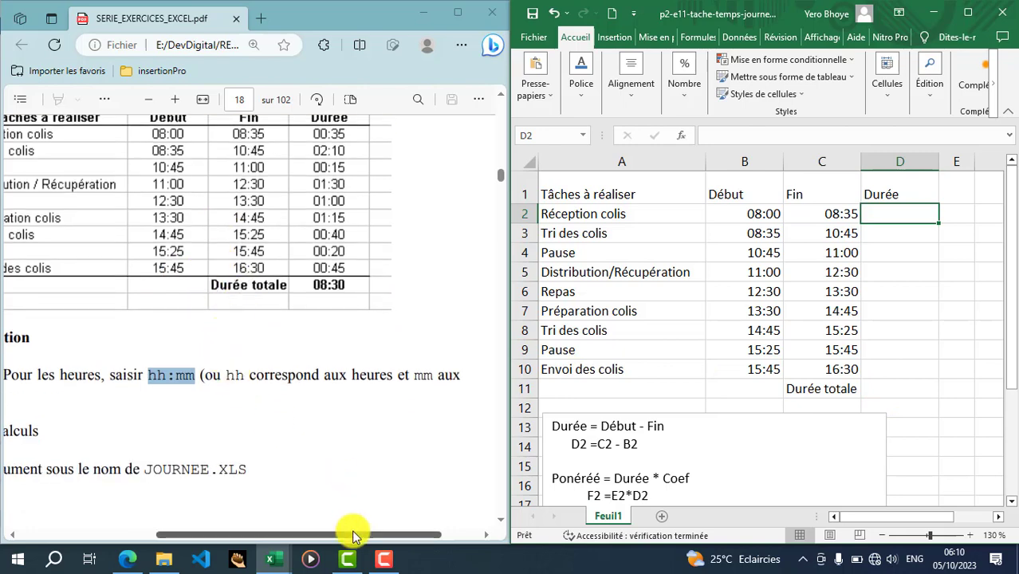
{"action": "left_click_drag", "start_coordinate": [356, 538], "coordinate": [247, 519]}
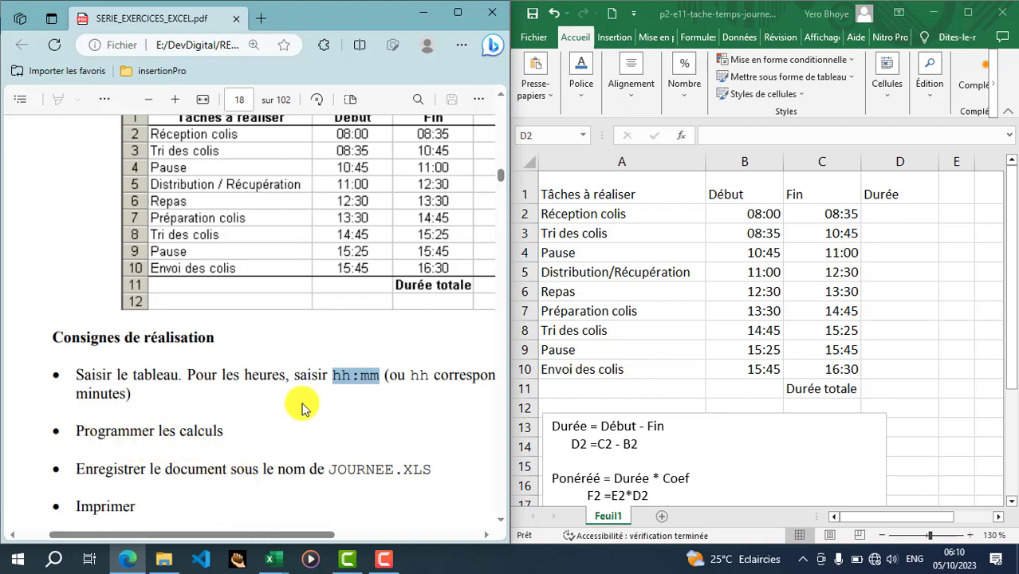
{"action": "left_click", "coordinate": [892, 212]}
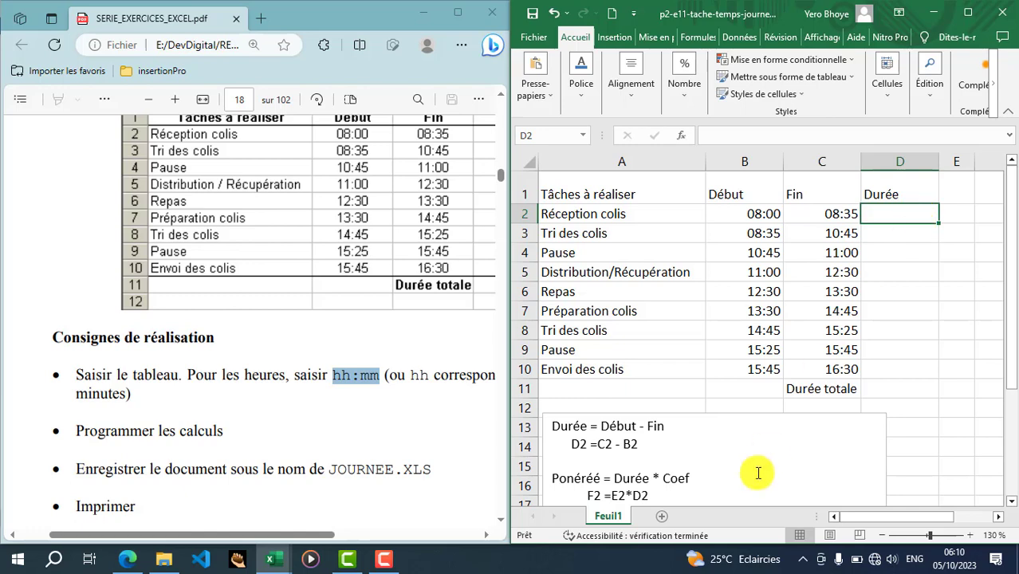
{"action": "scroll", "coordinate": [642, 446], "scroll_direction": "down", "scroll_amount": 2}
{"action": "scroll", "coordinate": [649, 410], "scroll_direction": "up", "scroll_amount": 1}
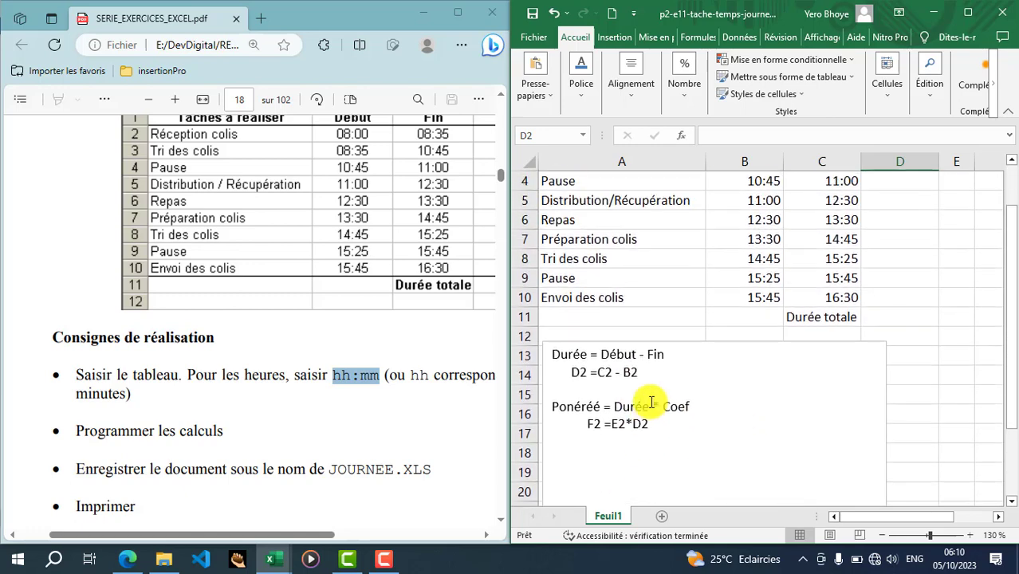
{"action": "left_click", "coordinate": [657, 425]}
{"action": "left_click_drag", "start_coordinate": [657, 425], "coordinate": [533, 409]}
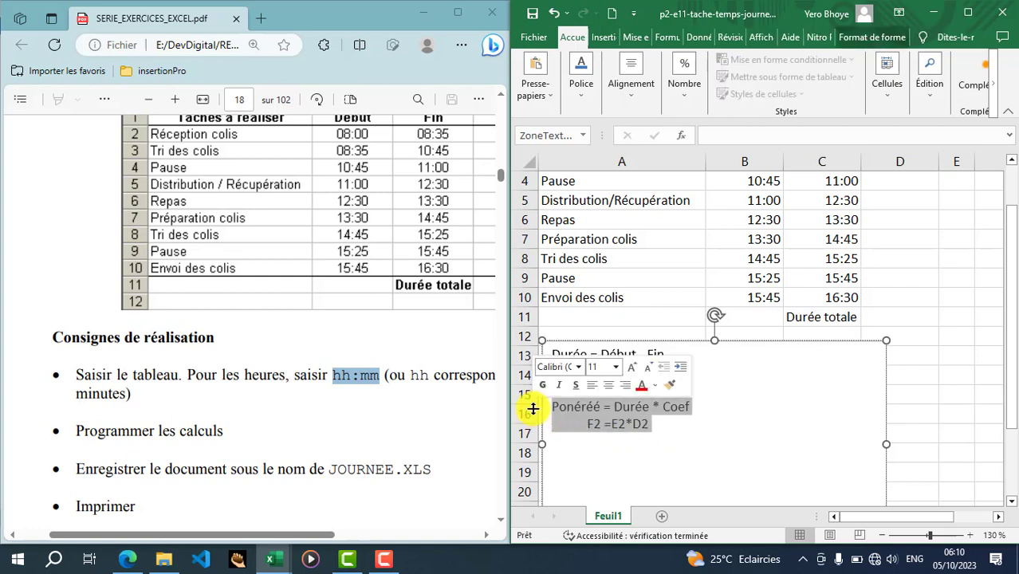
{"action": "key", "text": "Delete"}
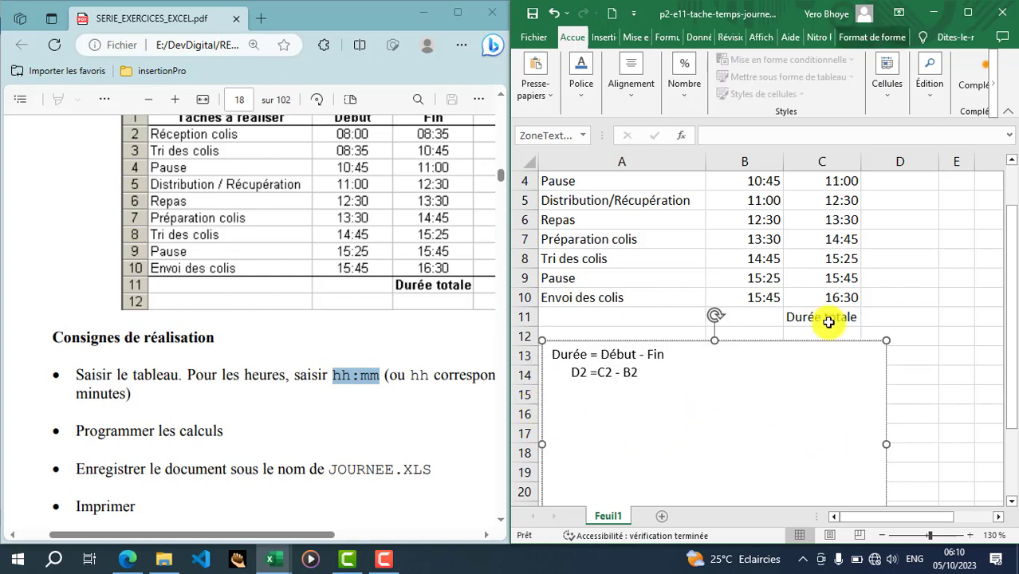
{"action": "scroll", "coordinate": [908, 306], "scroll_direction": "up", "scroll_amount": 1}
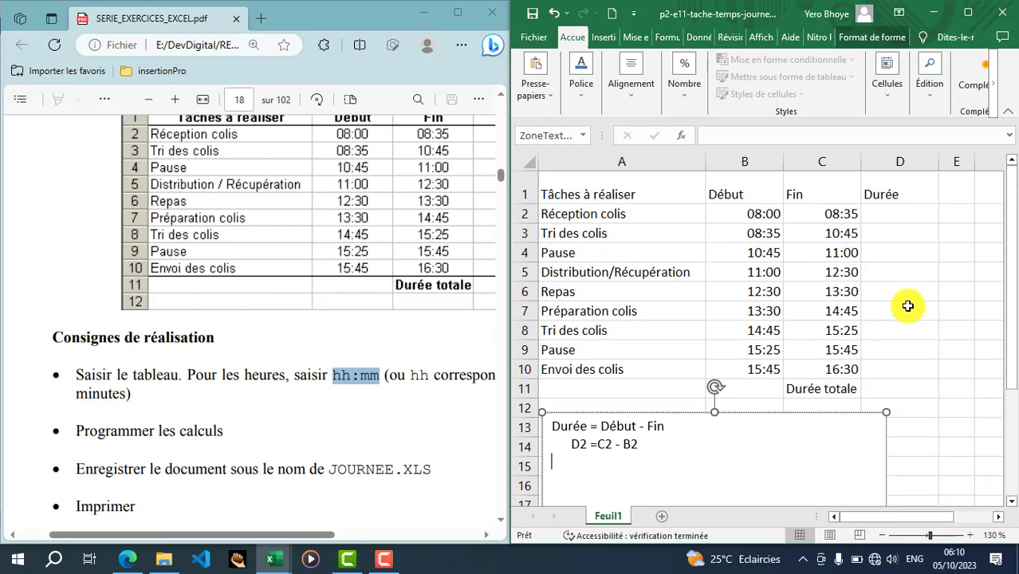
- Correct the duration rule in the notes text box to read "Durée = Fin - Debut"
{"action": "left_click", "coordinate": [397, 308]}
{"action": "scroll", "coordinate": [399, 310], "scroll_direction": "up", "scroll_amount": 1}
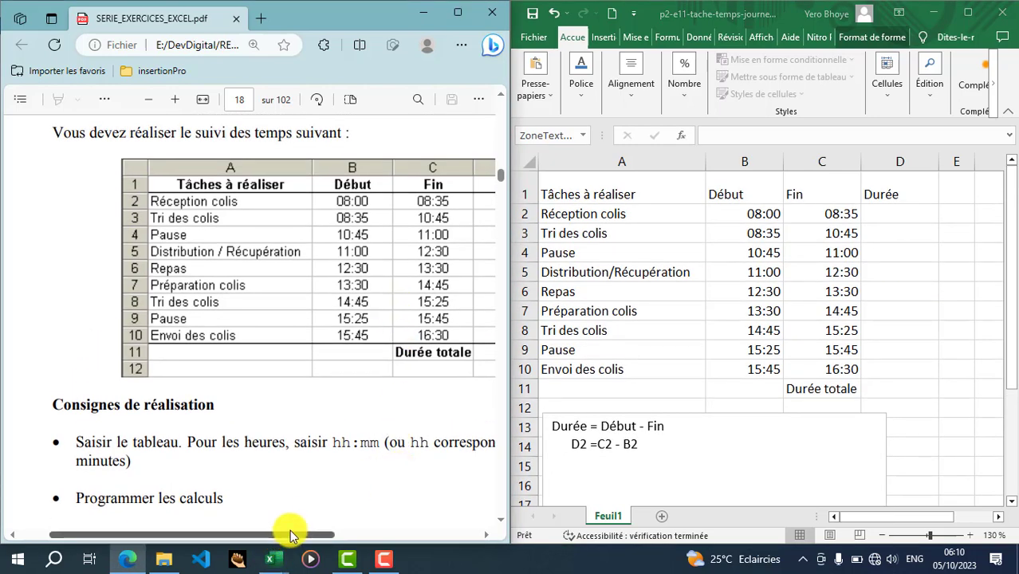
{"action": "left_click_drag", "start_coordinate": [291, 541], "coordinate": [353, 541]}
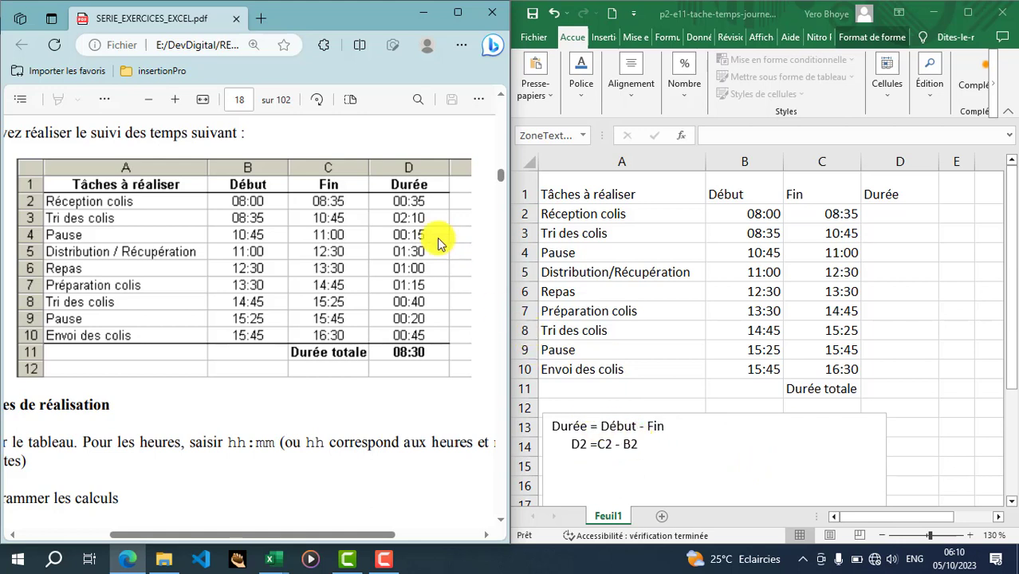
{"action": "left_click", "coordinate": [576, 425]}
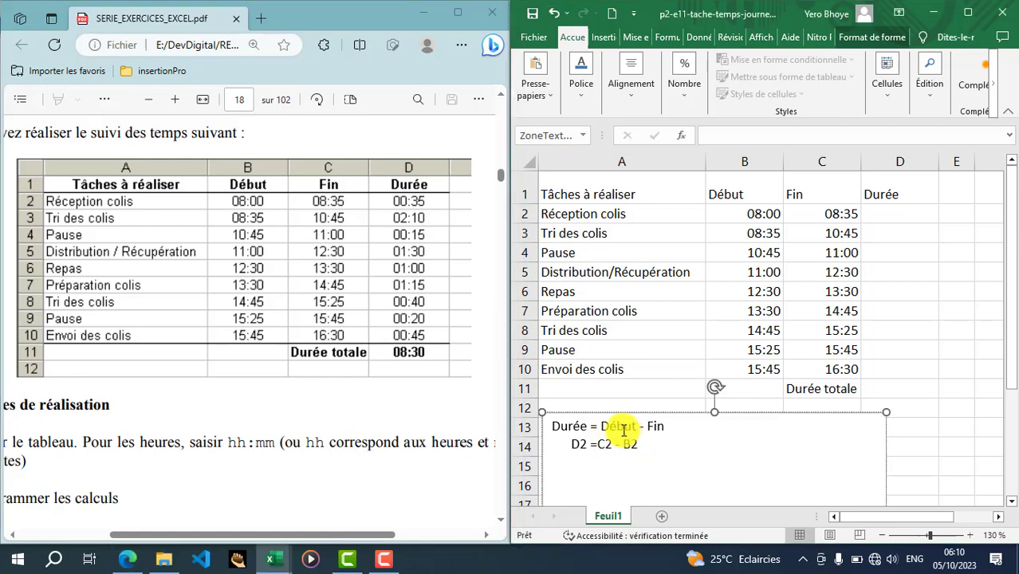
{"action": "double_click", "coordinate": [624, 428]}
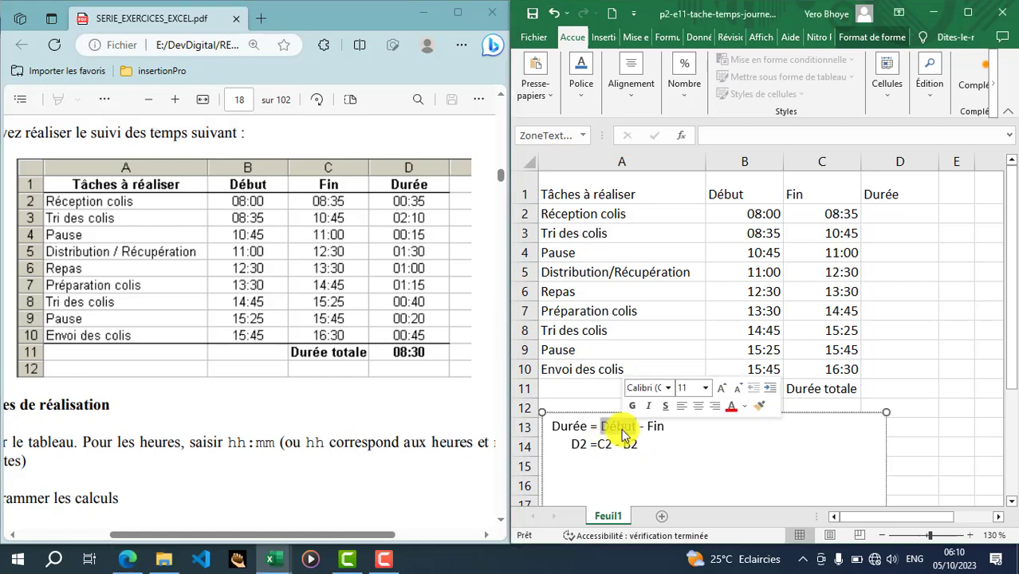
{"action": "type", "text": "f"}
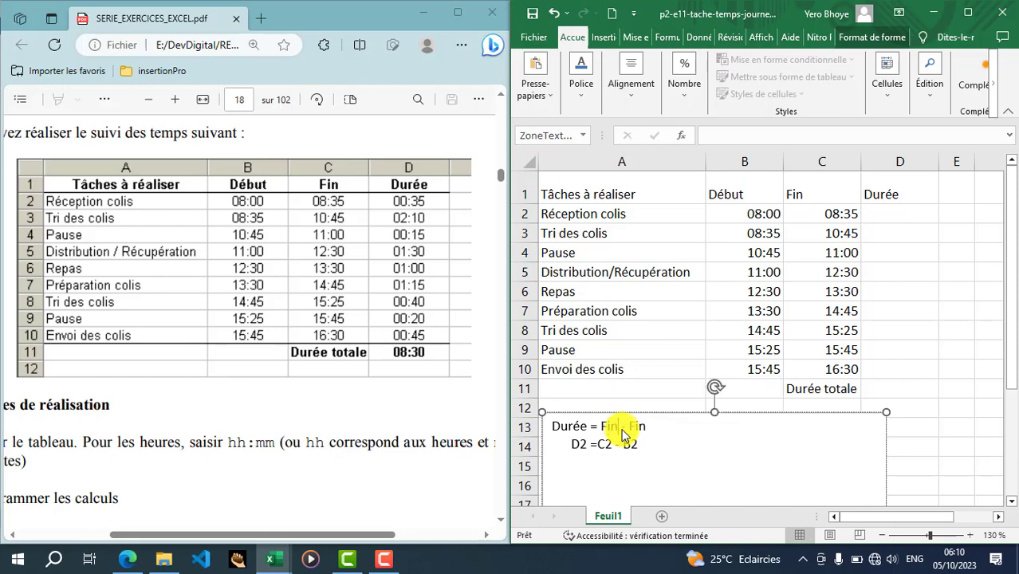
{"action": "double_click", "coordinate": [638, 428]}
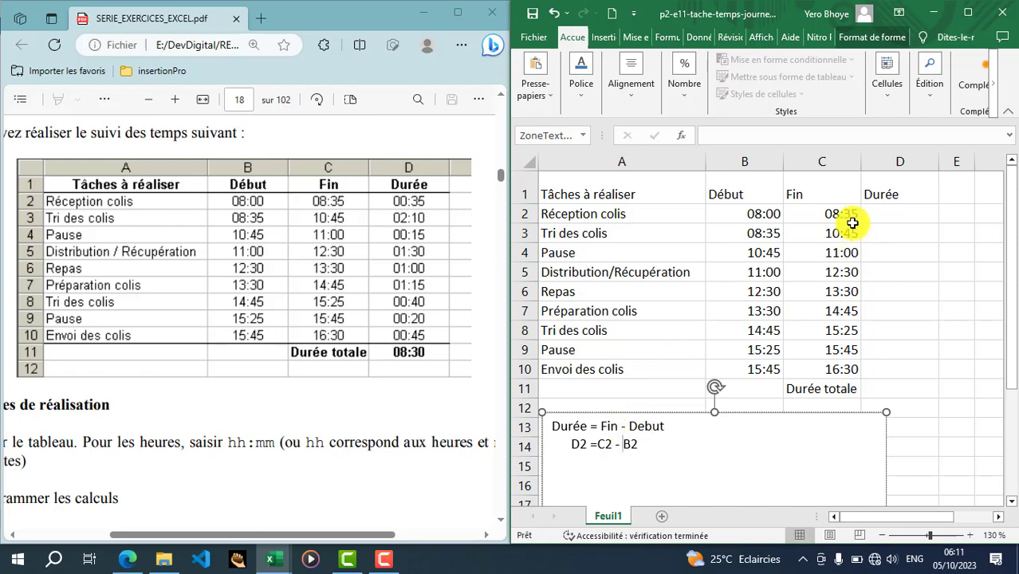
- Calculate the first task's duration in D2 with =C2-B2 and copy the formula down to D10
{"action": "left_click", "coordinate": [890, 213]}
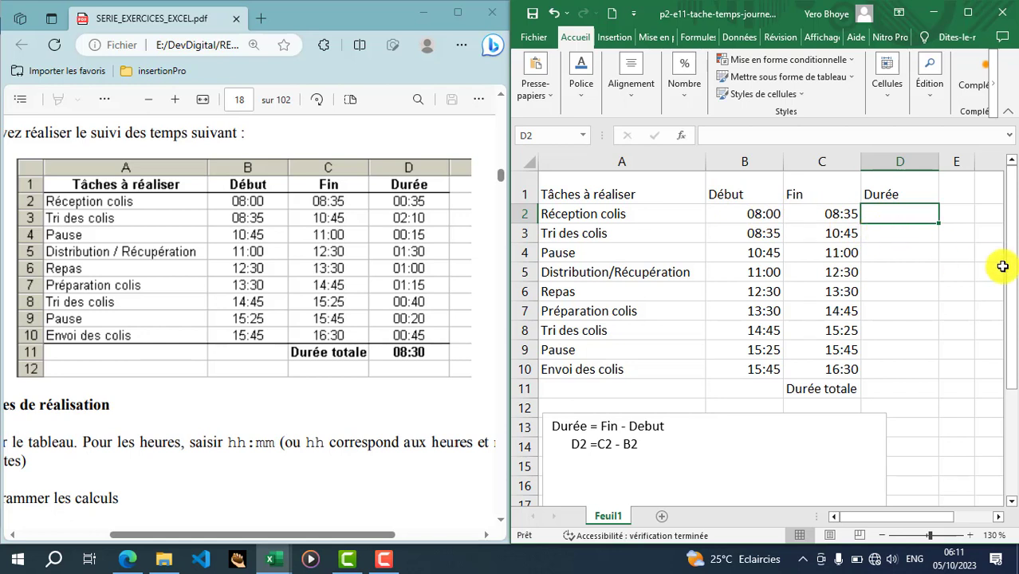
{"action": "type", "text": "="}
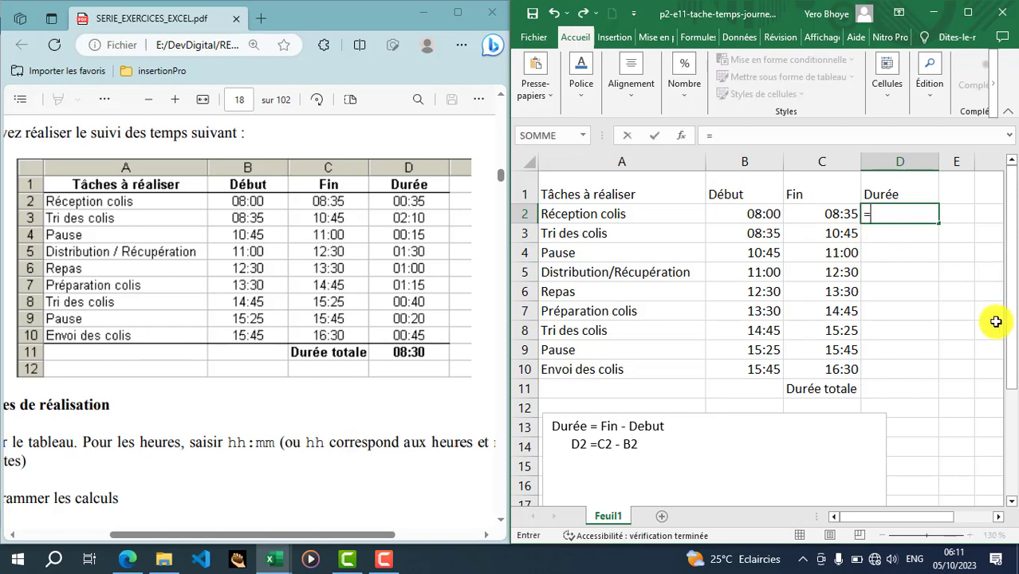
{"action": "left_click", "coordinate": [840, 211]}
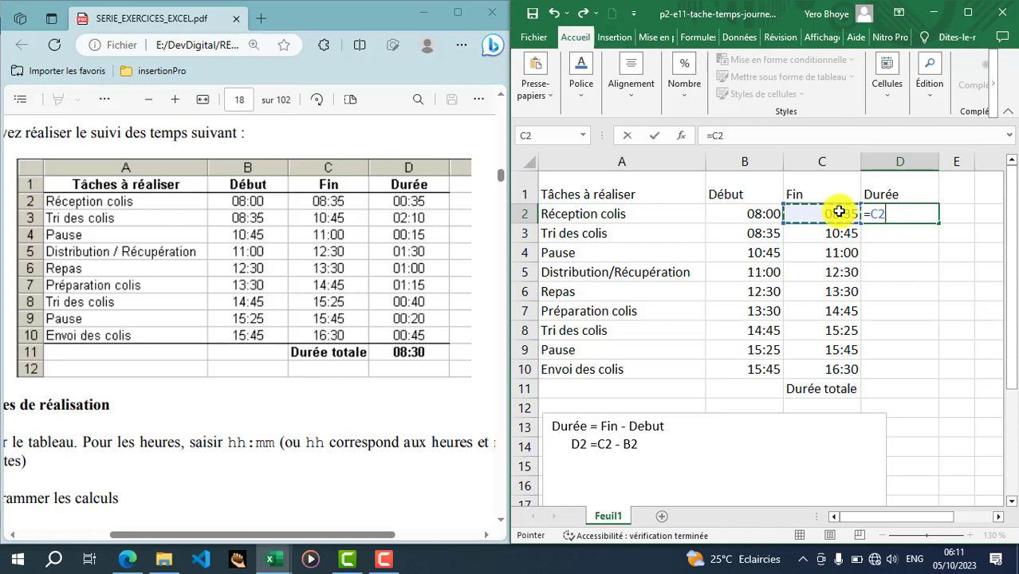
{"action": "type", "text": "="}
{"action": "left_click", "coordinate": [749, 214]}
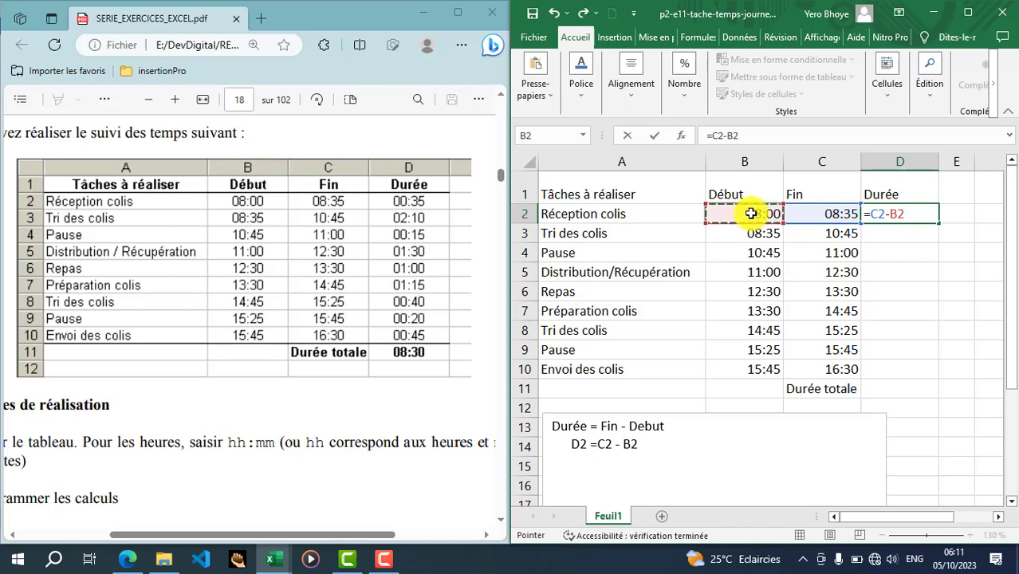
{"action": "key", "text": "Return"}
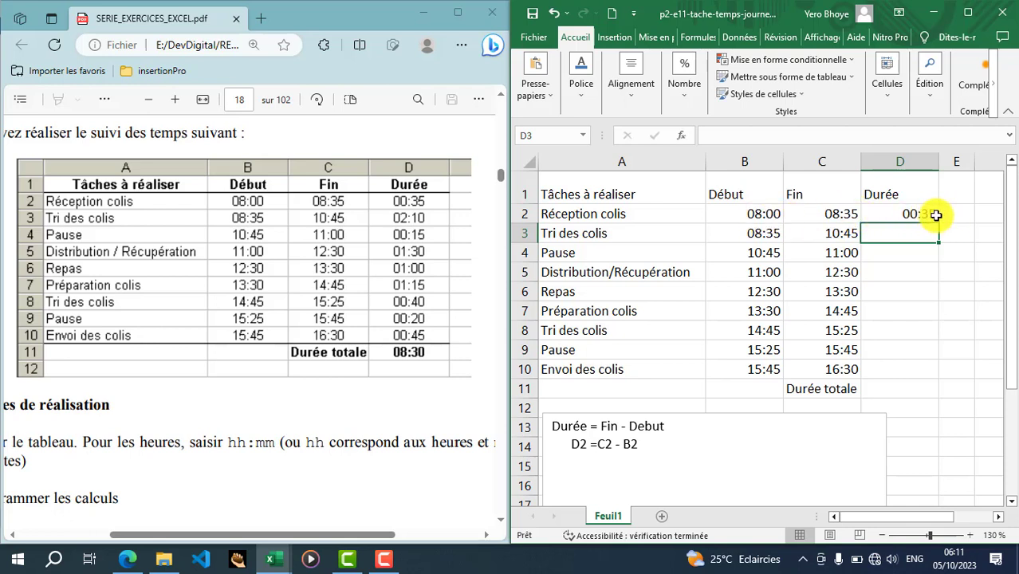
{"action": "left_click", "coordinate": [897, 215]}
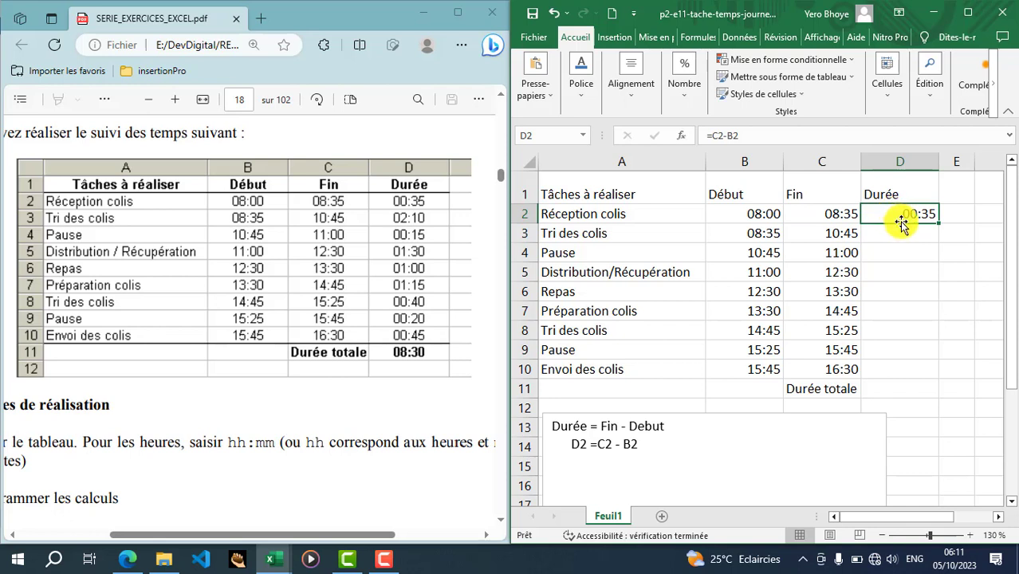
{"action": "left_click_drag", "start_coordinate": [942, 223], "coordinate": [936, 375]}
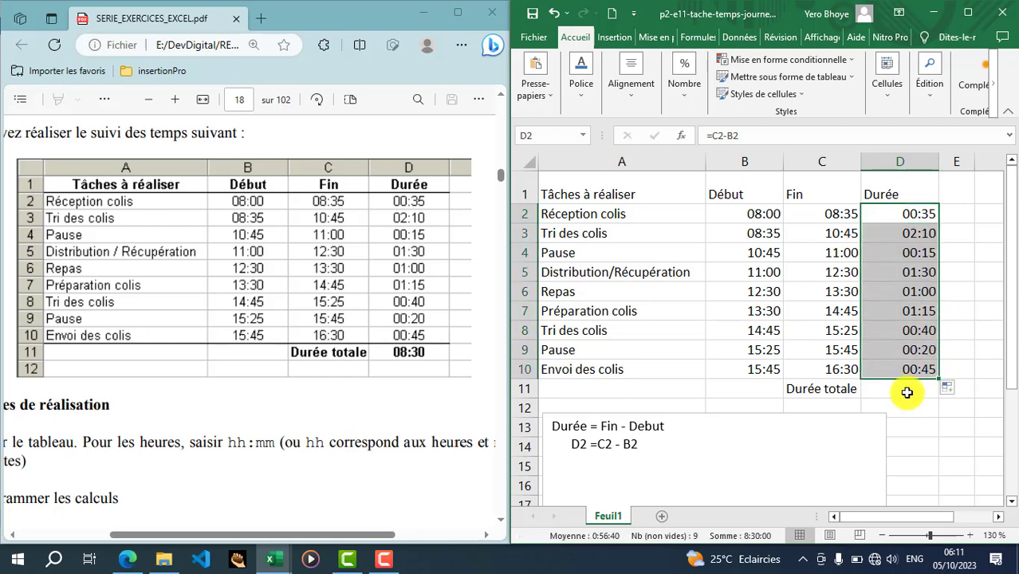
- Review the exercise instructions and the Durée totale row of the model table in the PDF
{"action": "scroll", "coordinate": [209, 405], "scroll_direction": "down", "scroll_amount": 2}
{"action": "left_click", "coordinate": [212, 407]}
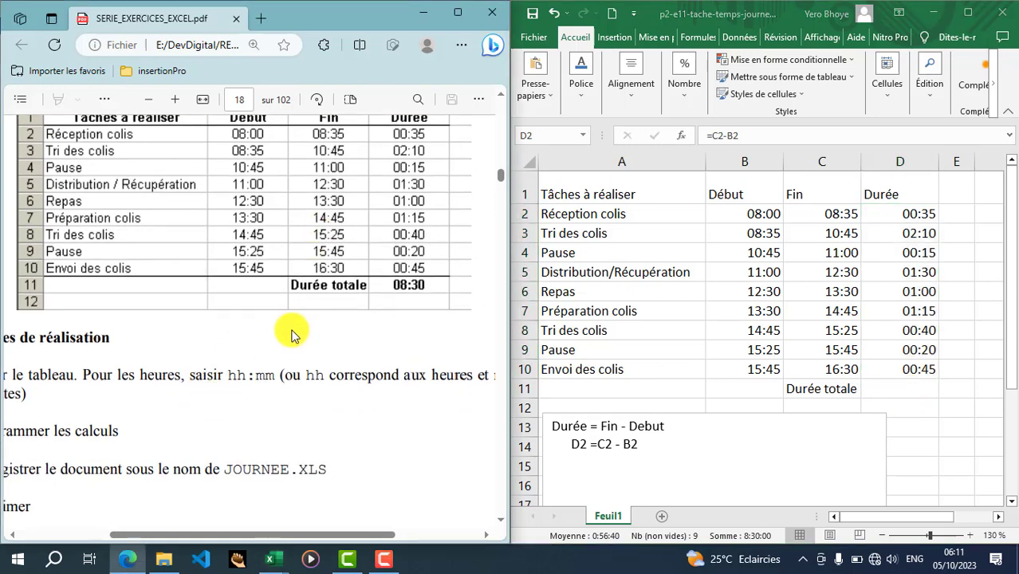
{"action": "left_click_drag", "start_coordinate": [300, 535], "coordinate": [234, 532]}
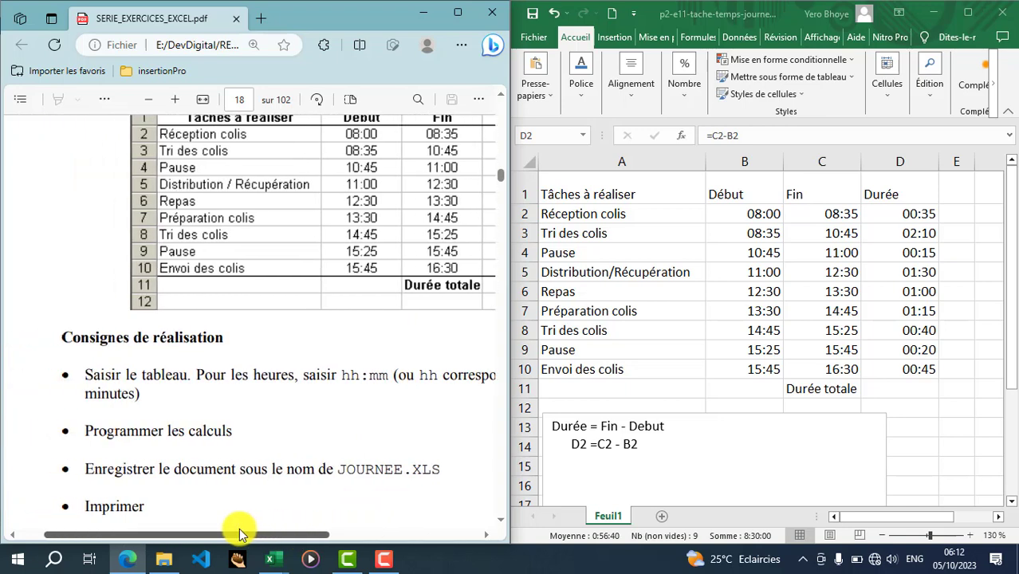
{"action": "scroll", "coordinate": [240, 469], "scroll_direction": "down", "scroll_amount": 2}
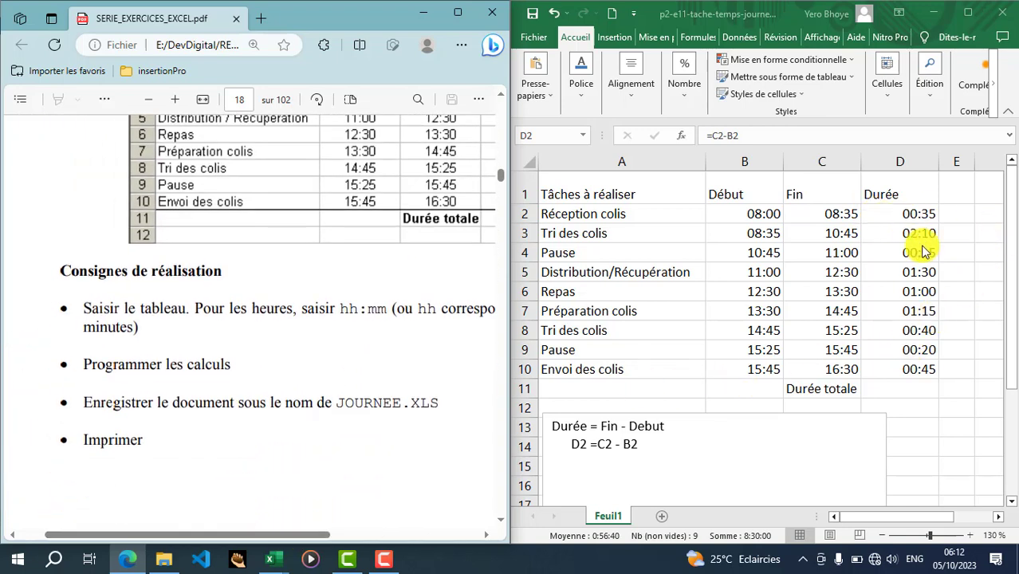
{"action": "scroll", "coordinate": [373, 309], "scroll_direction": "up", "scroll_amount": 2}
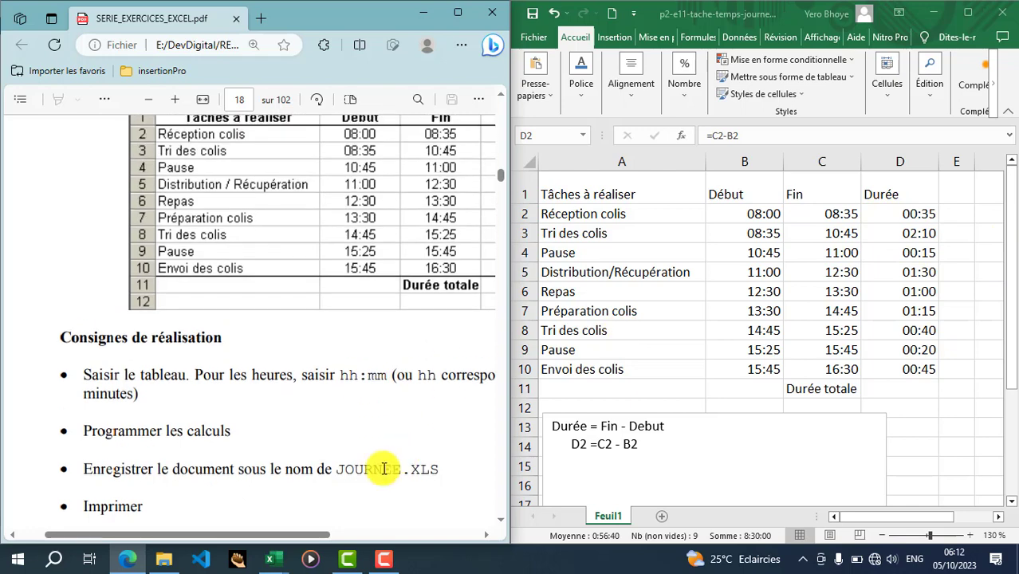
{"action": "left_click_drag", "start_coordinate": [307, 535], "coordinate": [375, 531]}
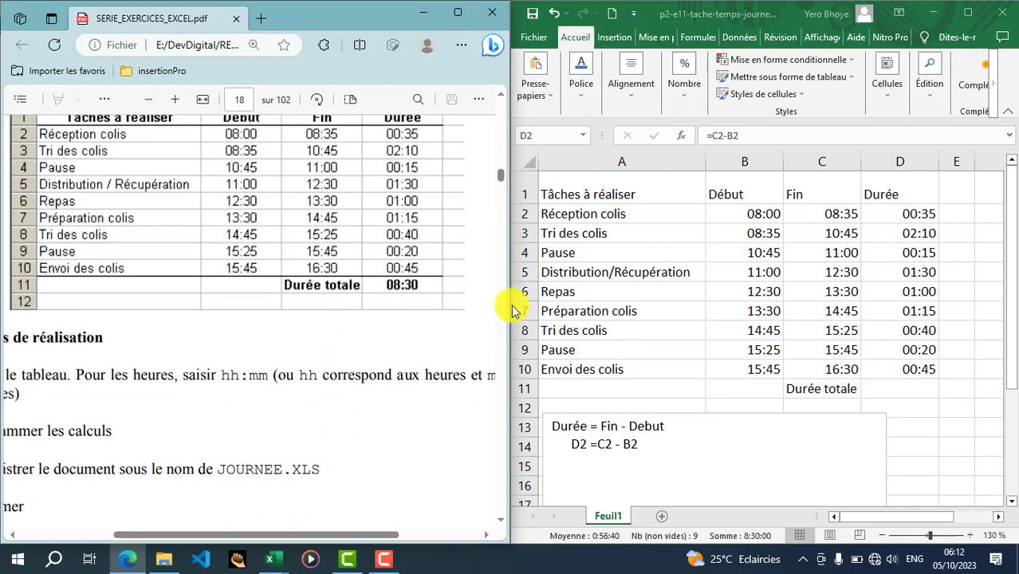
- Add a Somme total of the durations D2:D10 in D11, beside the Durée totale label
{"action": "left_click", "coordinate": [912, 388]}
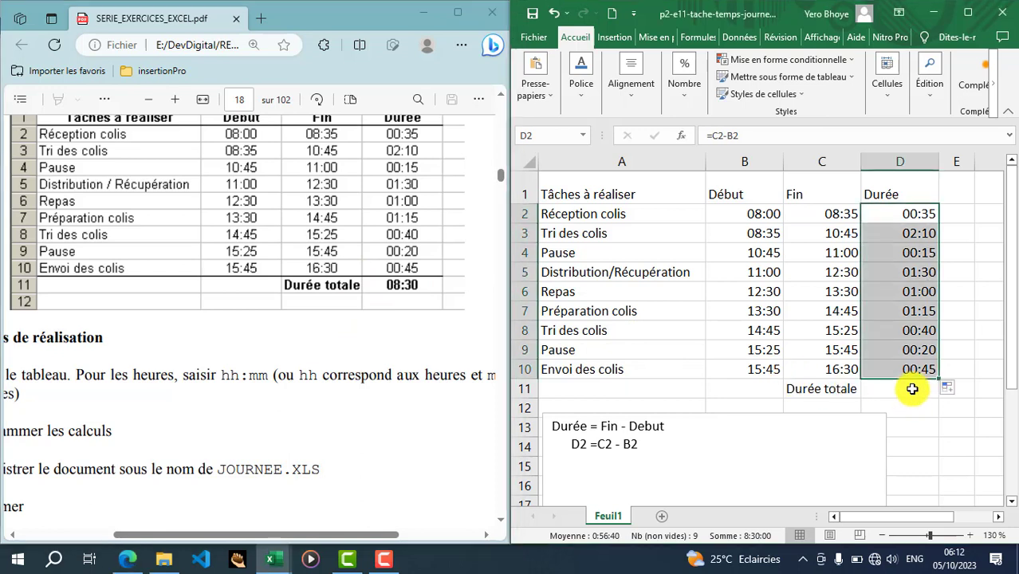
{"action": "left_click", "coordinate": [912, 388]}
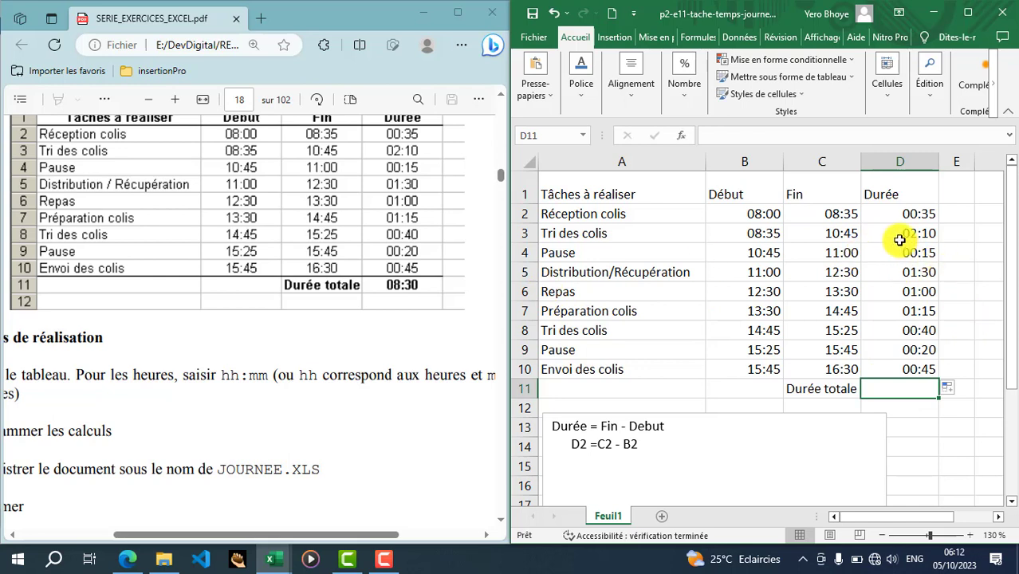
{"action": "left_click", "coordinate": [952, 327]}
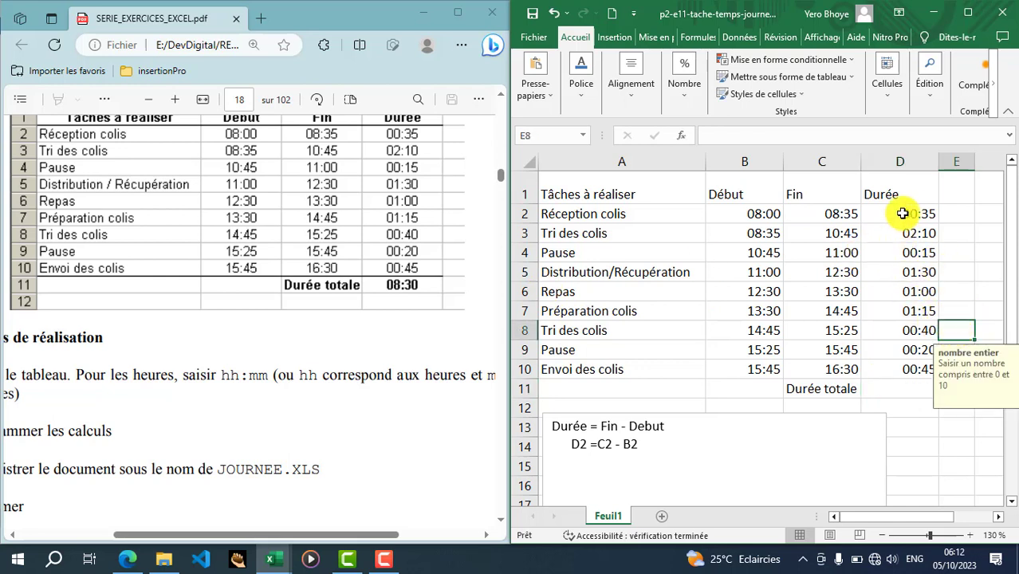
{"action": "left_click", "coordinate": [899, 387]}
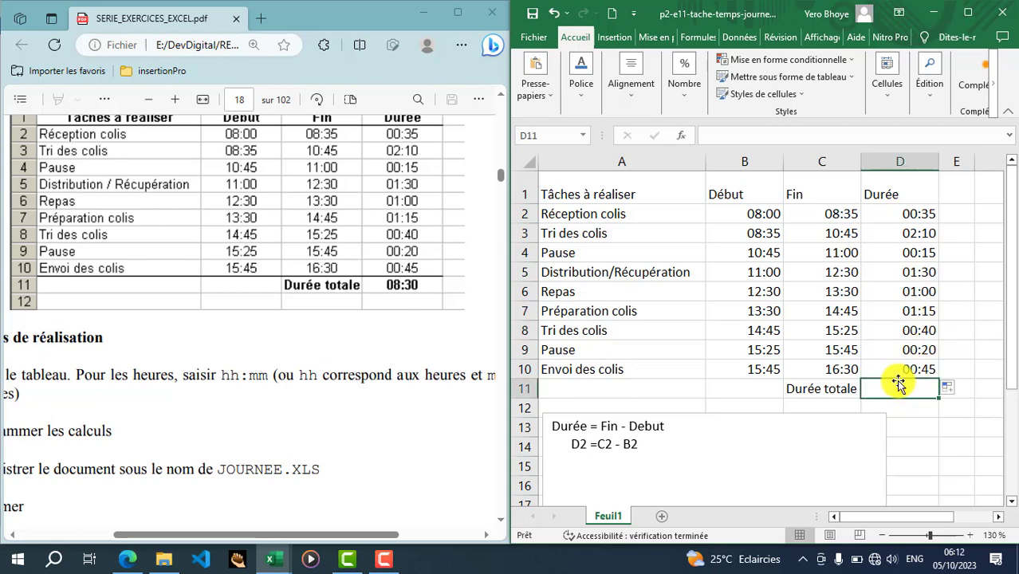
{"action": "left_click", "coordinate": [913, 214]}
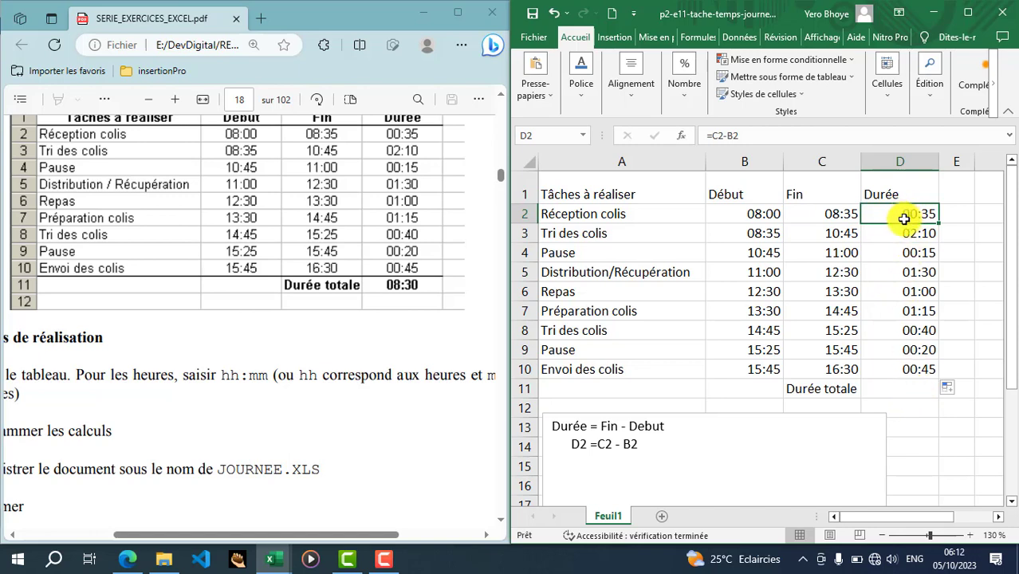
{"action": "left_click_drag", "start_coordinate": [904, 218], "coordinate": [914, 369]}
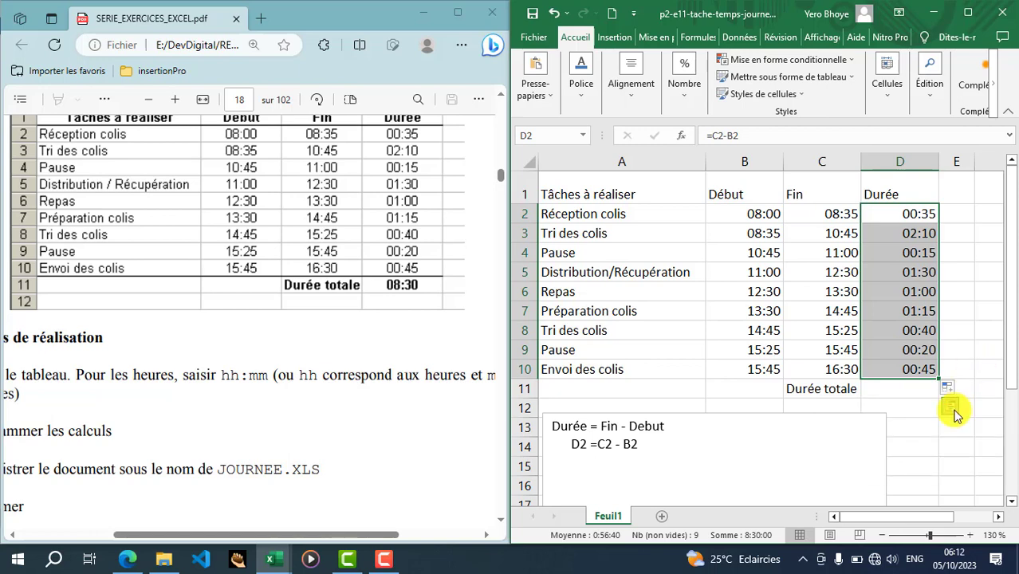
{"action": "left_click", "coordinate": [951, 408]}
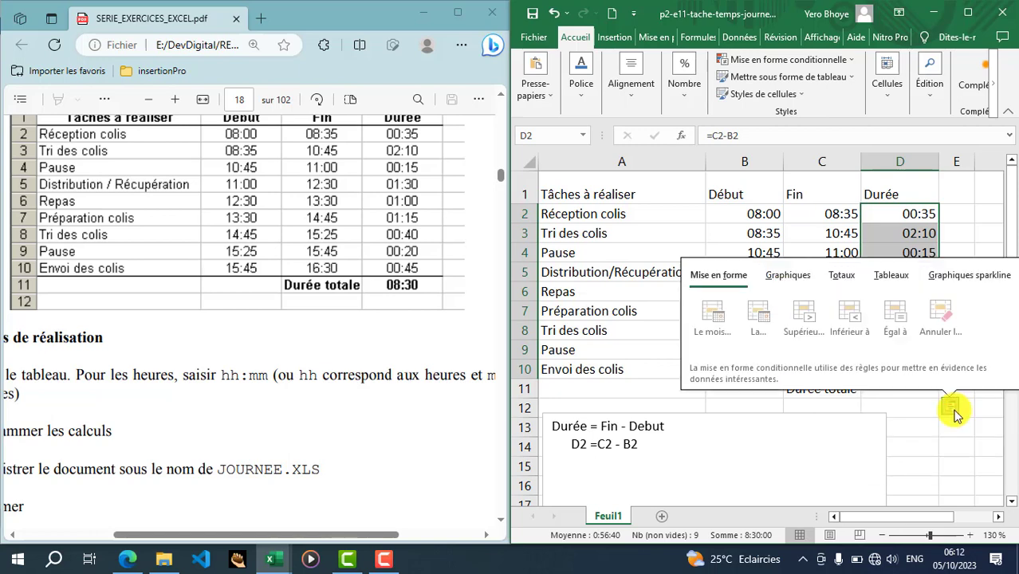
{"action": "left_click", "coordinate": [844, 276]}
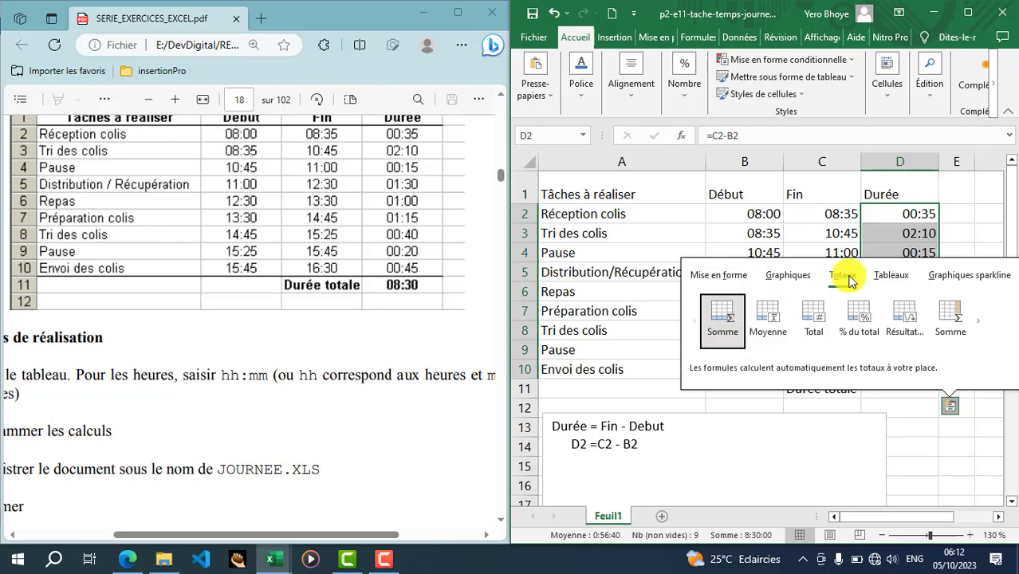
{"action": "left_click", "coordinate": [715, 331]}
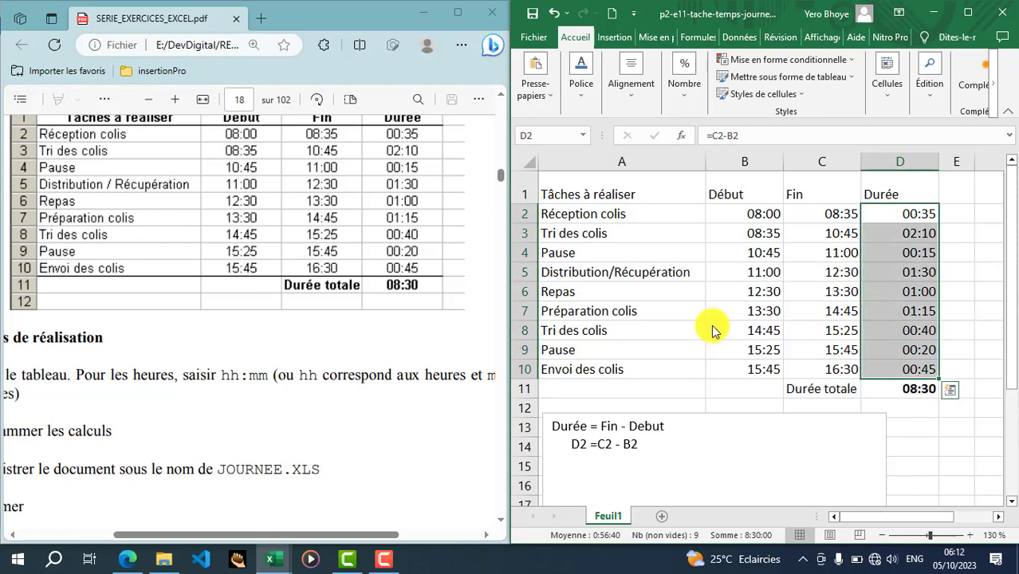
- Check the SOMME formula in D11 against the durations above it and review the remaining Consignes de réalisation in the PDF
{"action": "left_click", "coordinate": [902, 388]}
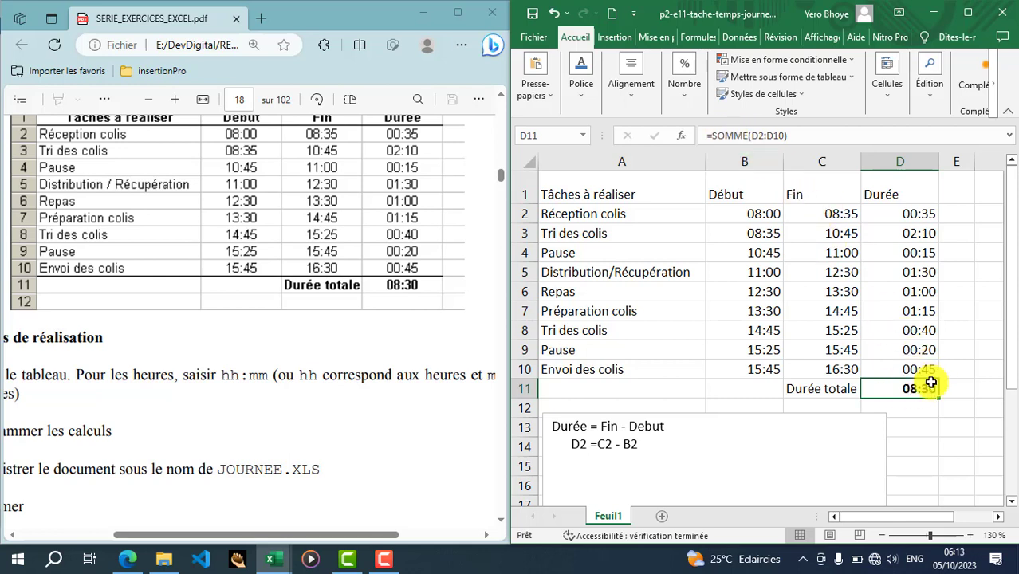
{"action": "double_click", "coordinate": [915, 386]}
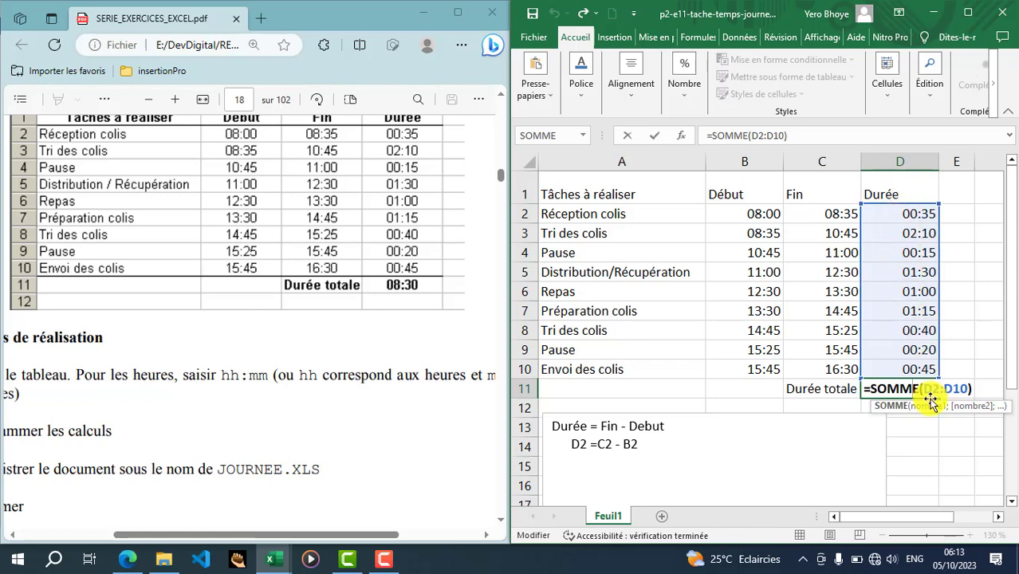
{"action": "key", "text": "Return"}
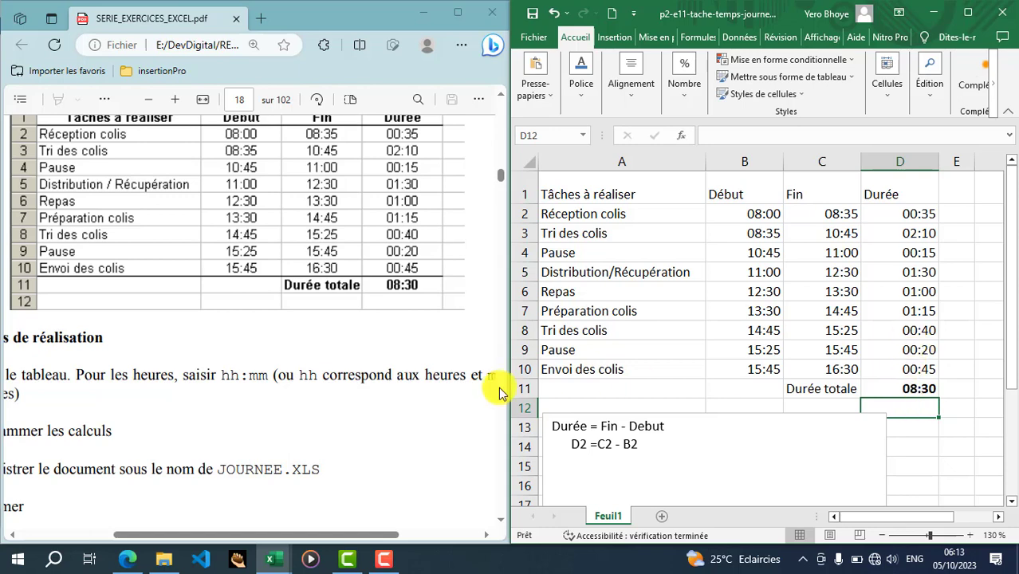
{"action": "left_click_drag", "start_coordinate": [241, 536], "coordinate": [194, 535]}
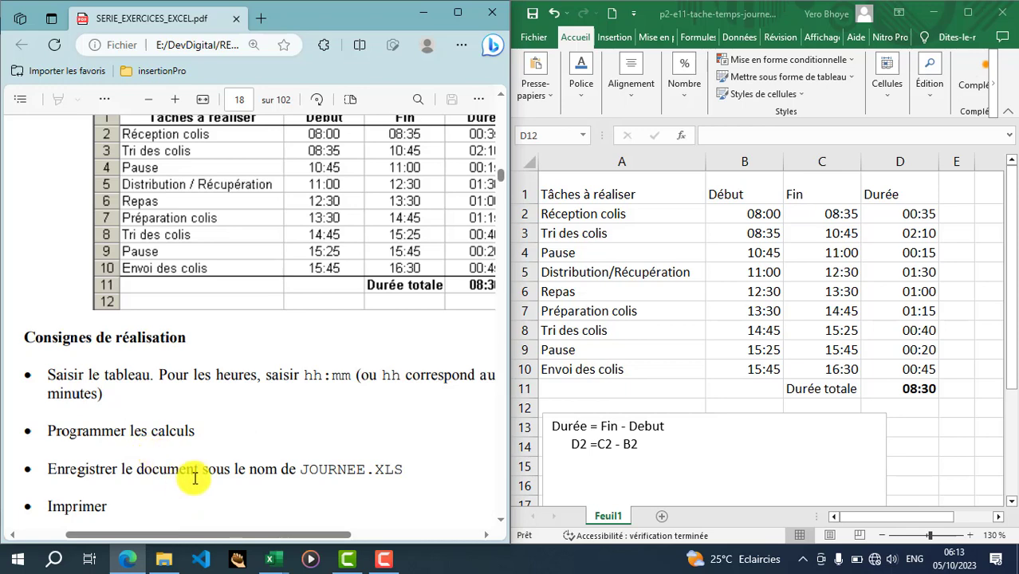
{"action": "scroll", "coordinate": [200, 476], "scroll_direction": "down", "scroll_amount": 2}
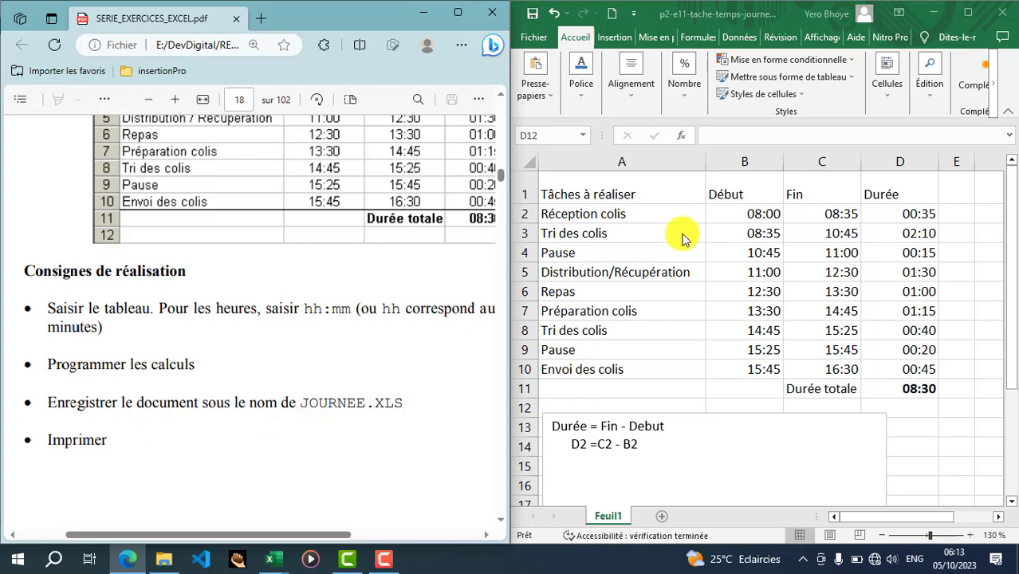
- Maximize the exercise workbook and move the notes text box down to about row 14, clear of the Durée totale row
{"action": "left_click", "coordinate": [967, 13]}
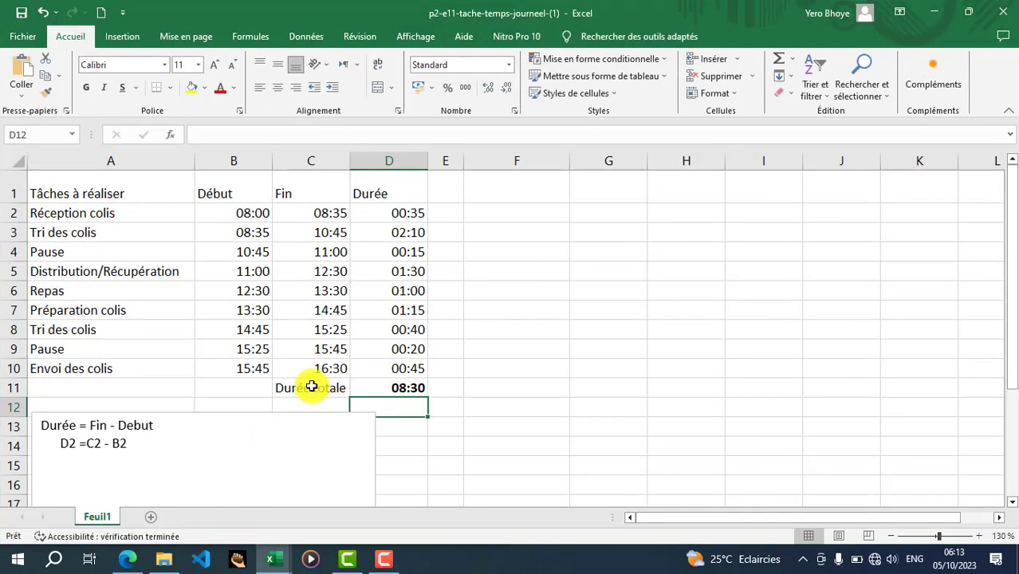
{"action": "left_click", "coordinate": [298, 415]}
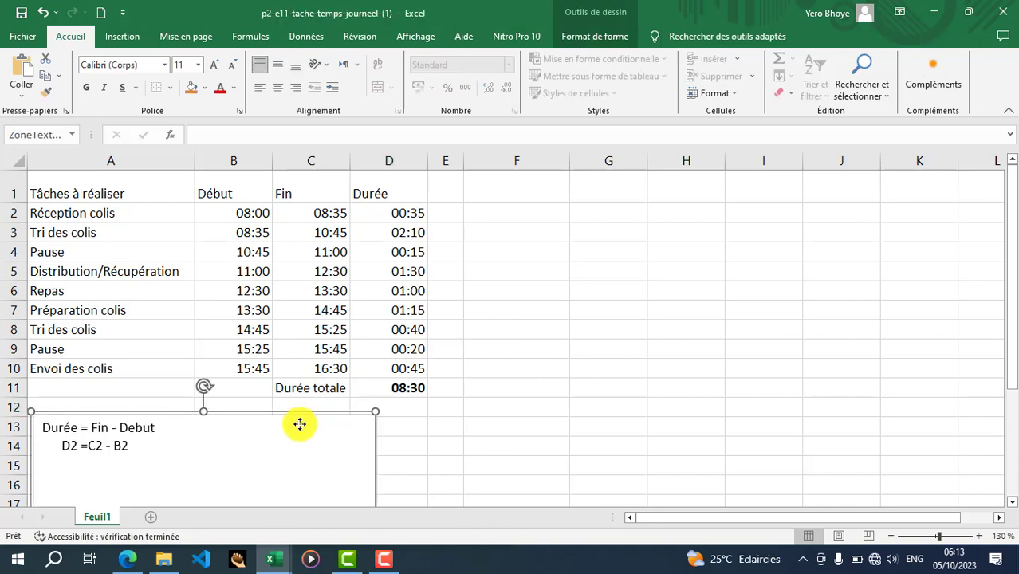
{"action": "left_click_drag", "start_coordinate": [299, 424], "coordinate": [306, 459]}
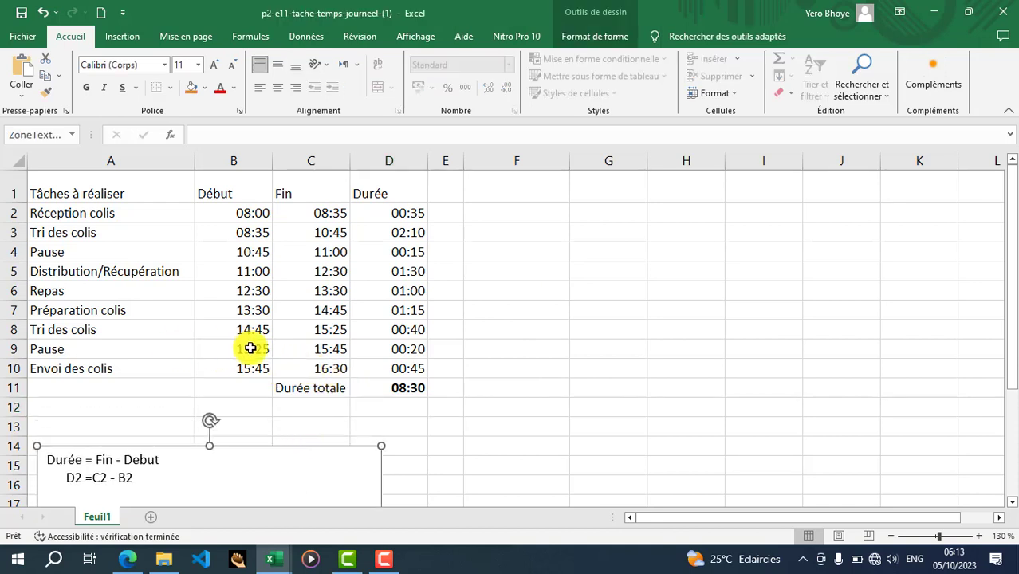
{"action": "left_click", "coordinate": [405, 388]}
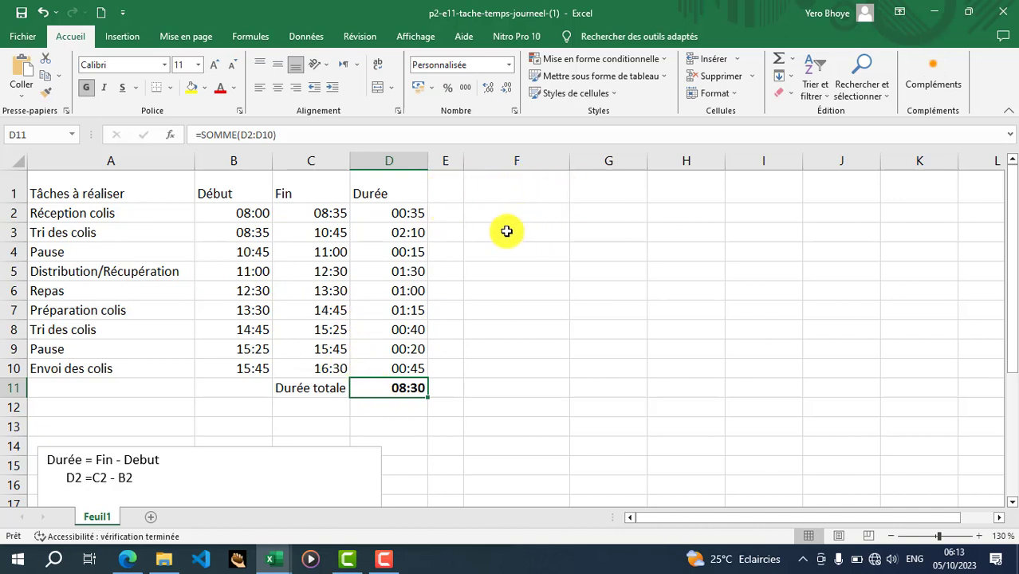
{"action": "left_click", "coordinate": [545, 325]}
- Review the Tâches temps (1) objective and model table in the maximized exercise PDF, and return to the workbook
{"action": "key", "text": "alt+Tab"}
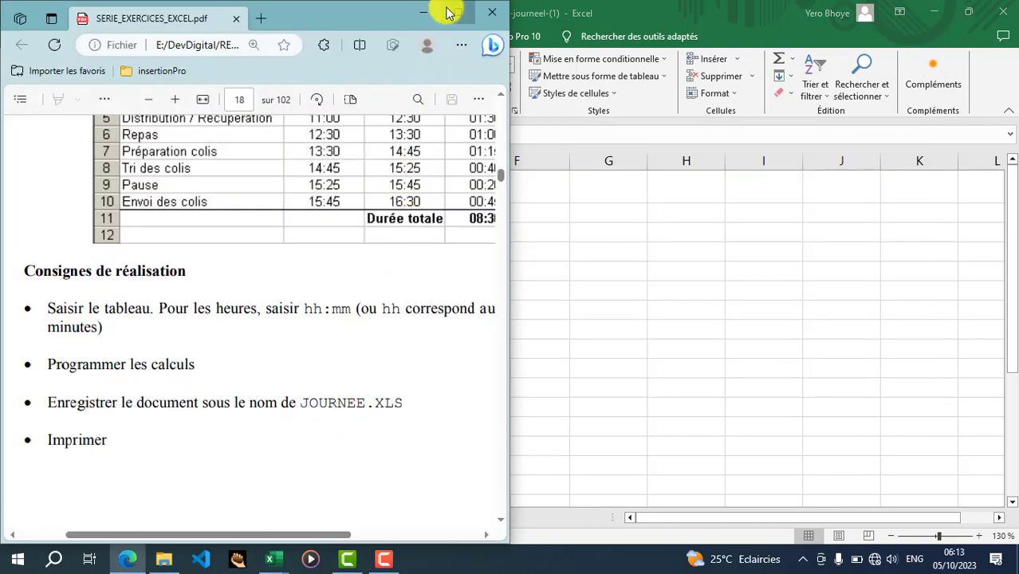
{"action": "left_click", "coordinate": [449, 11]}
{"action": "scroll", "coordinate": [455, 402], "scroll_direction": "up", "scroll_amount": 5}
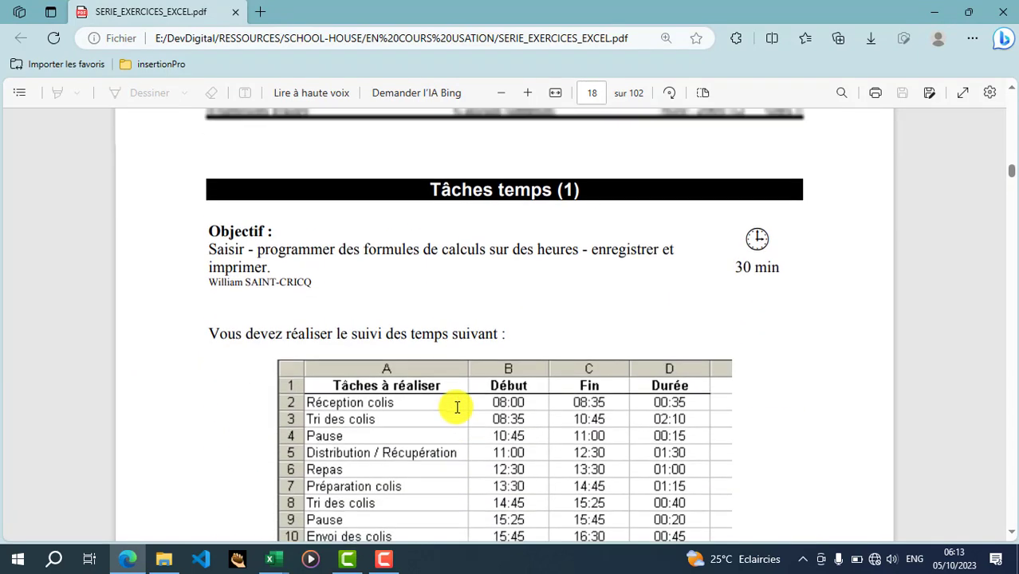
{"action": "key", "text": "alt+Tab"}
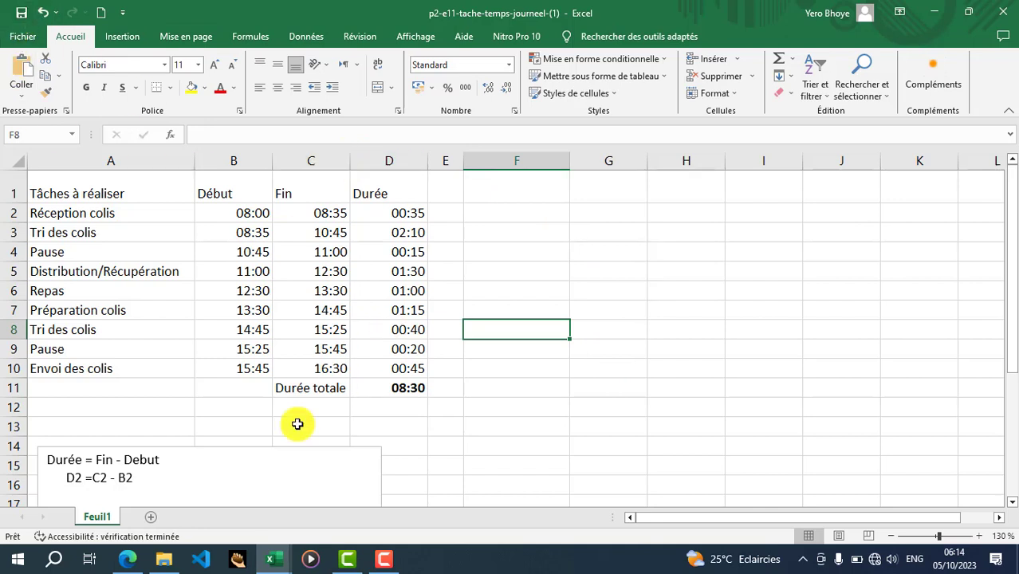
- Switch to the planDaction workbook and log 0:10 for jeudi 5 in row 81 of the Octobre sheet
{"action": "key", "text": "alt+Tab"}
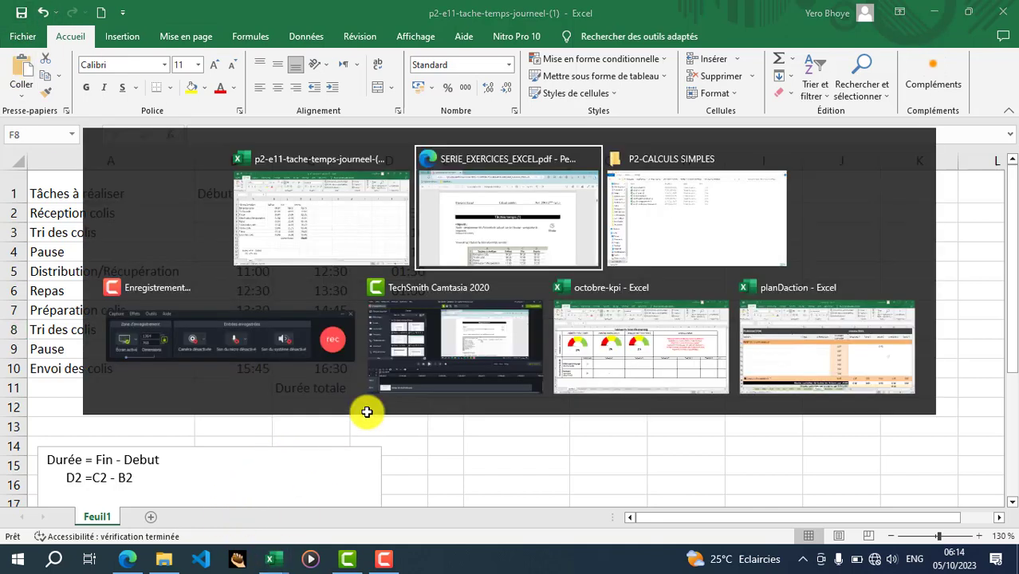
{"action": "left_click", "coordinate": [831, 356]}
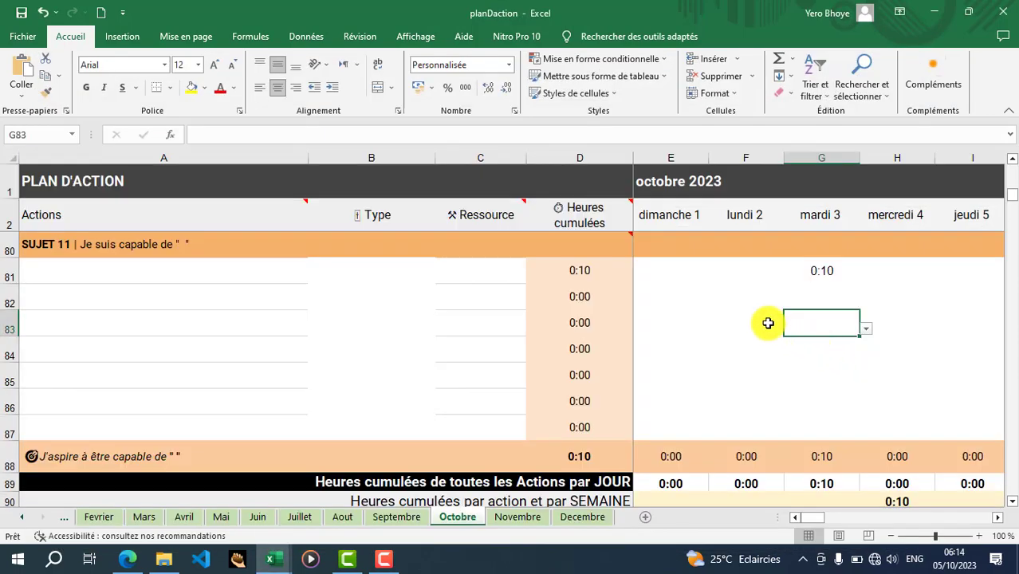
{"action": "left_click", "coordinate": [1002, 520]}
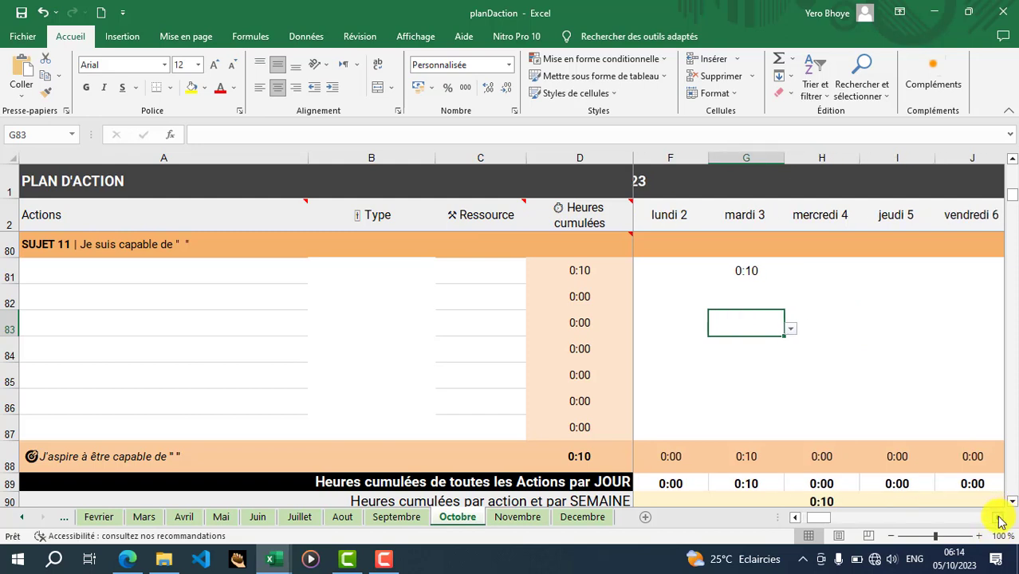
{"action": "left_click", "coordinate": [1002, 519]}
{"action": "left_click", "coordinate": [822, 276]}
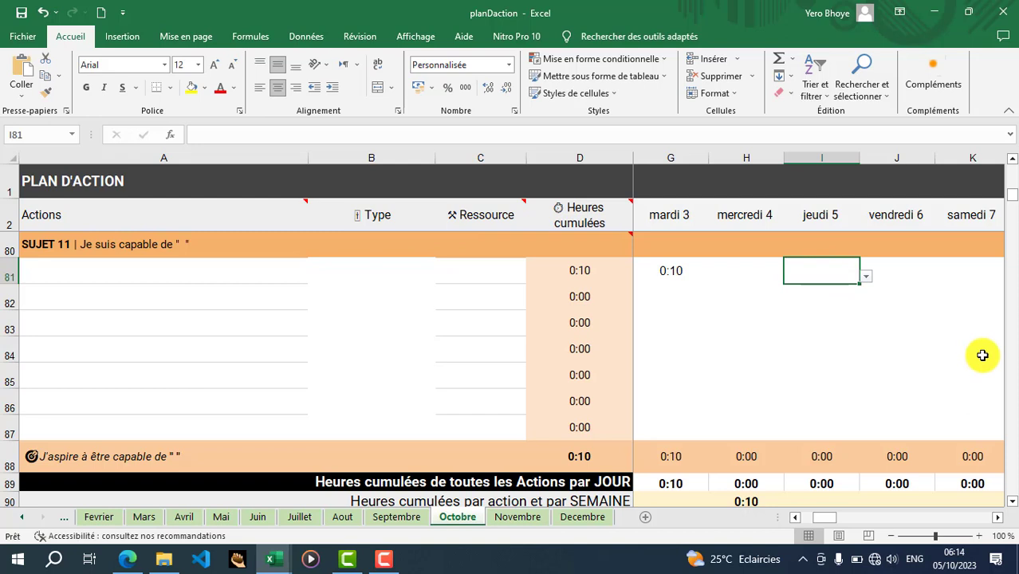
{"action": "left_click", "coordinate": [866, 279]}
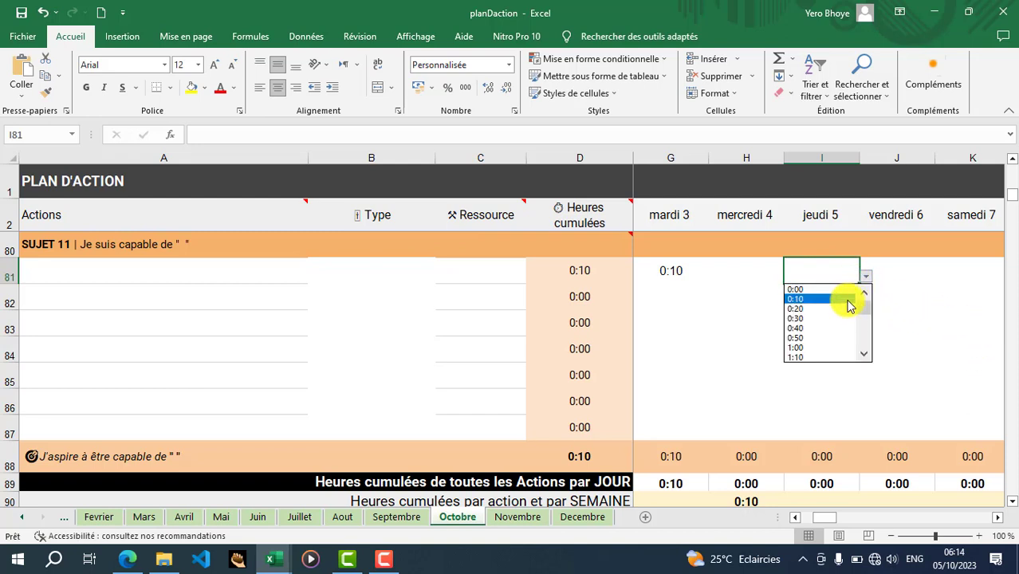
{"action": "left_click", "coordinate": [850, 307]}
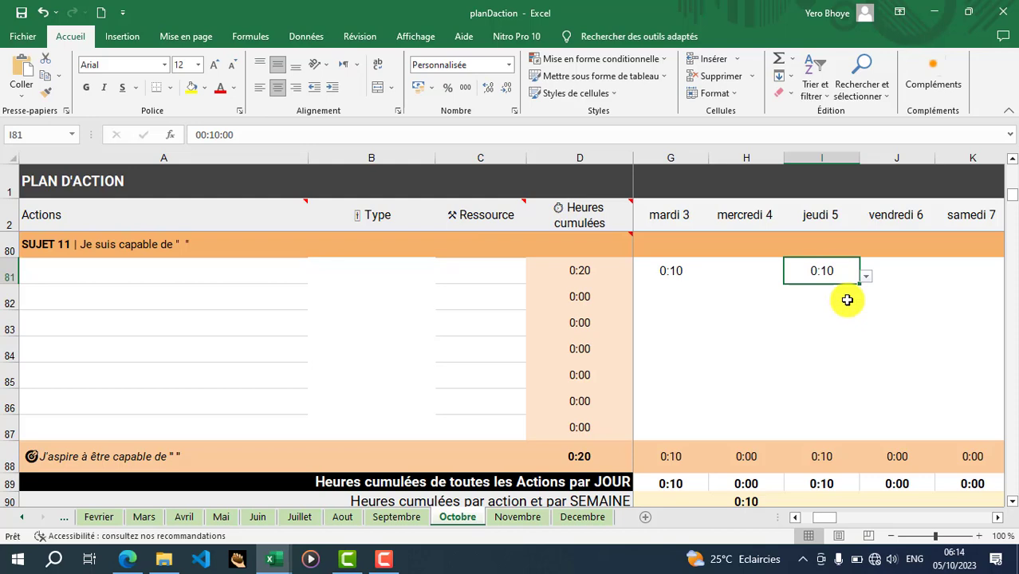
- Switch to the octobre-kpi workbook and dismiss the Office licence banner to reach the Journal d'activité table on TabBord
{"action": "key", "text": "alt+Tab"}
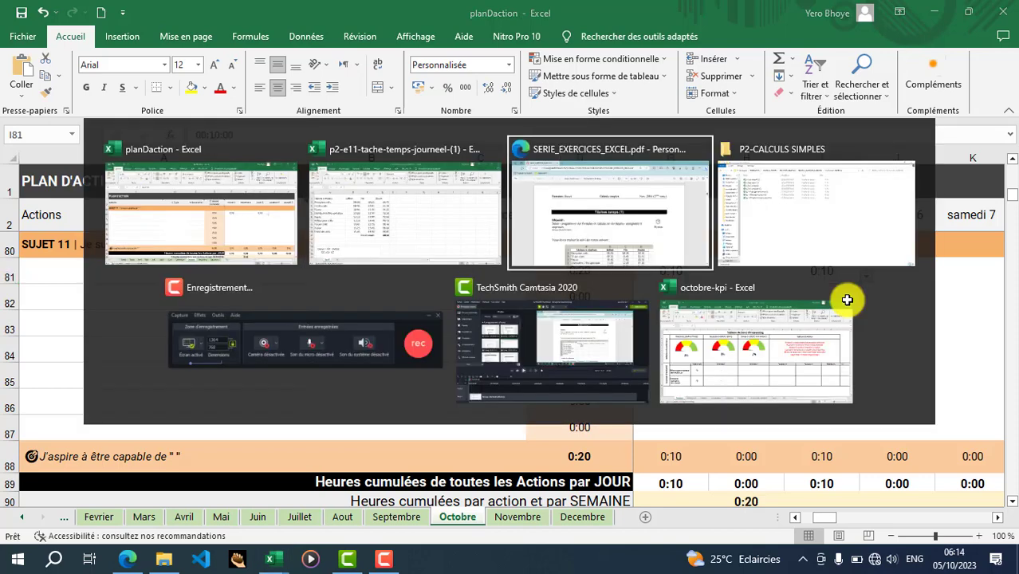
{"action": "left_click", "coordinate": [770, 375]}
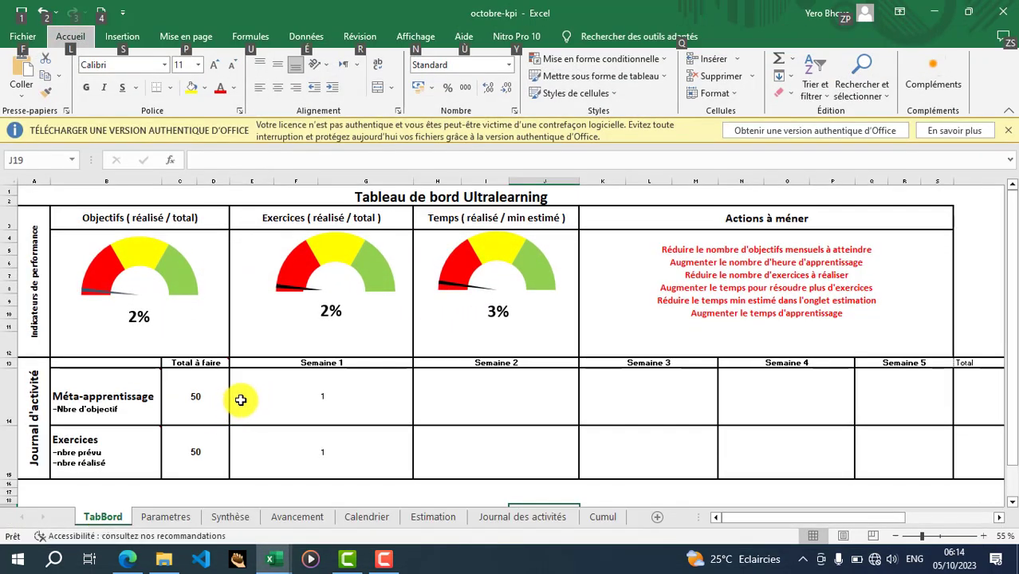
{"action": "left_click", "coordinate": [1008, 130]}
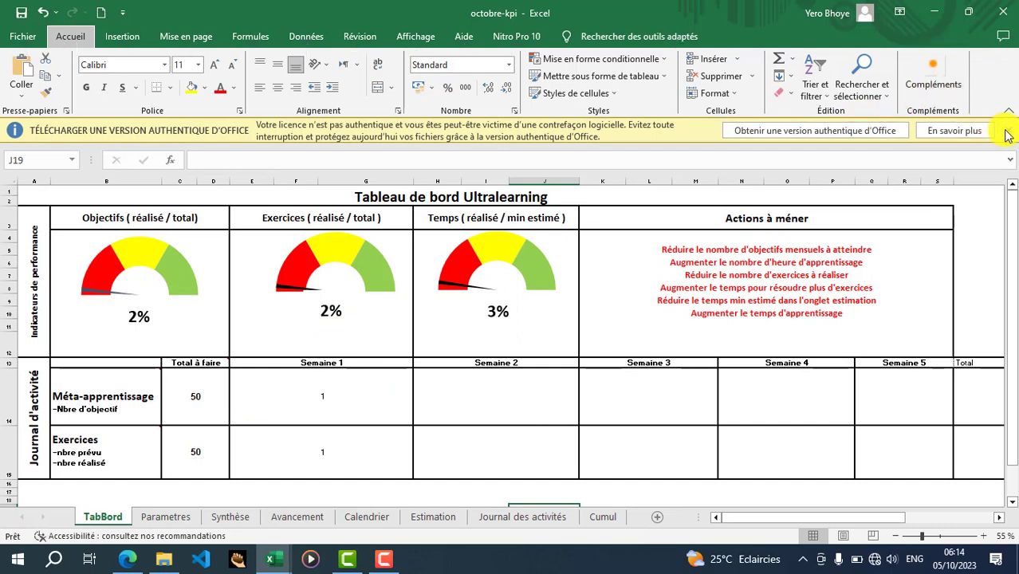
{"action": "scroll", "coordinate": [1002, 180], "scroll_direction": "down", "scroll_amount": 2}
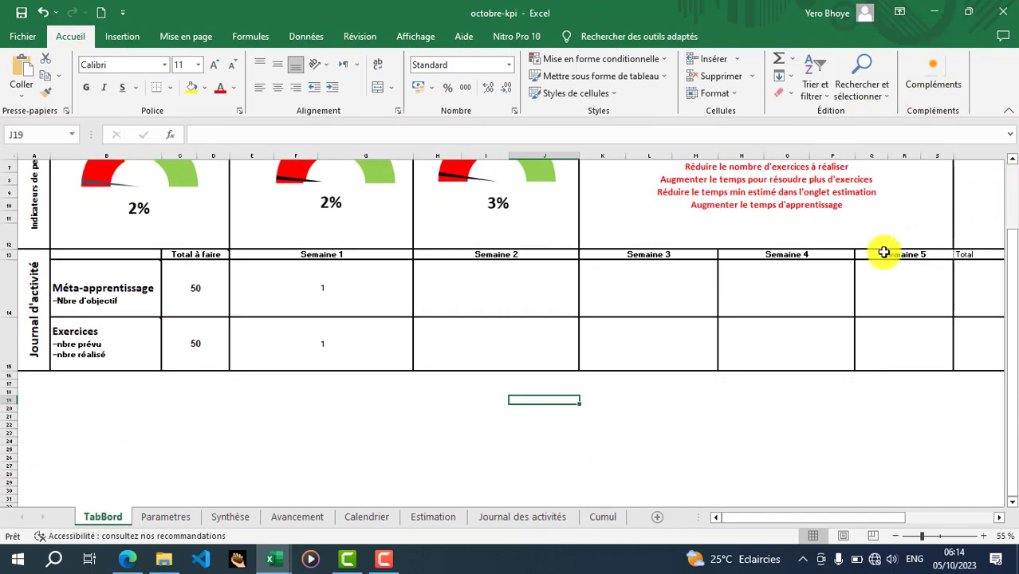
- Set both Semaine 1 counts, Méta-apprentissage in E14 and Exercices in E15, to =1+1
{"action": "left_click", "coordinate": [364, 299]}
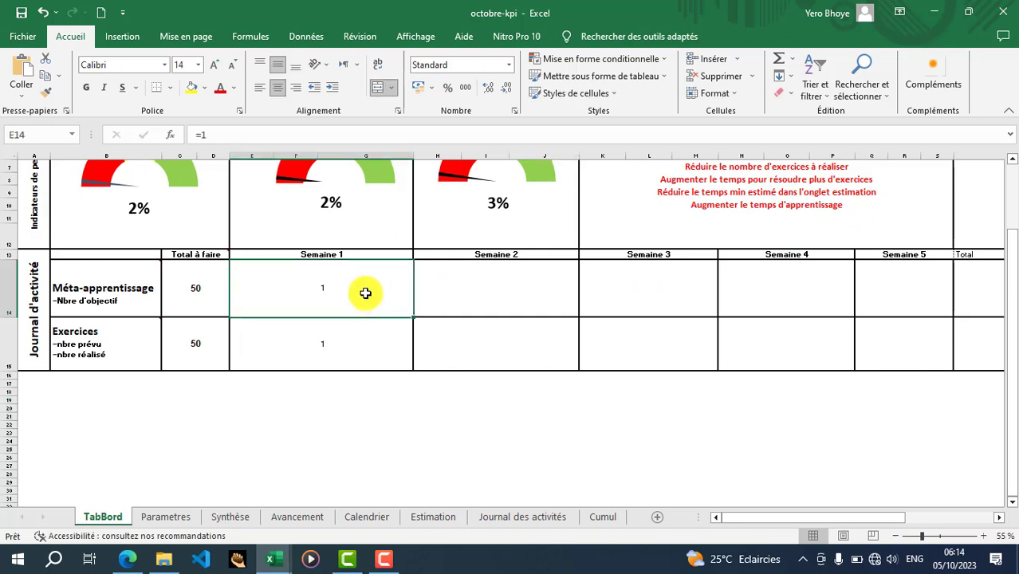
{"action": "left_click", "coordinate": [247, 135]}
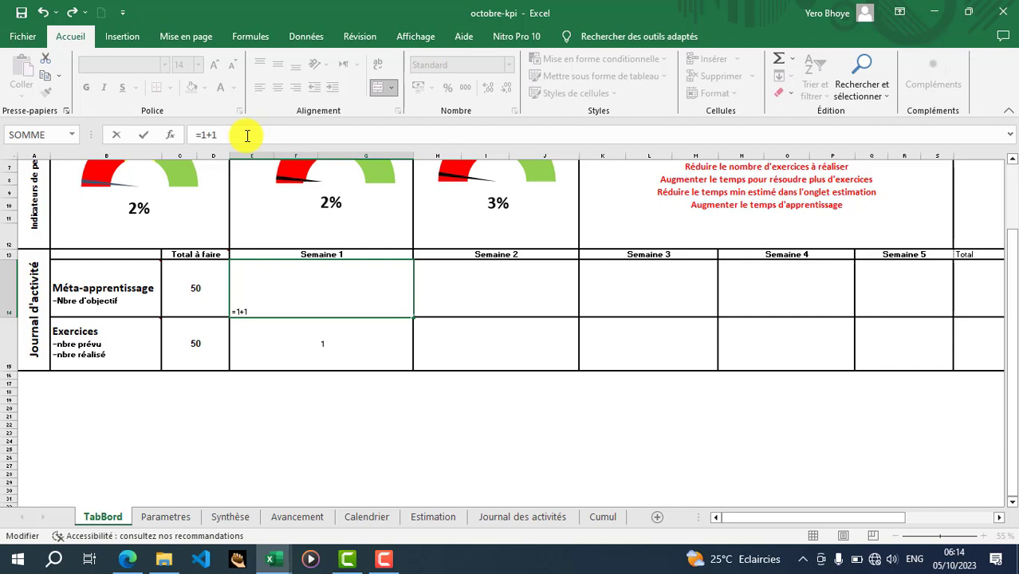
{"action": "key", "text": "Return"}
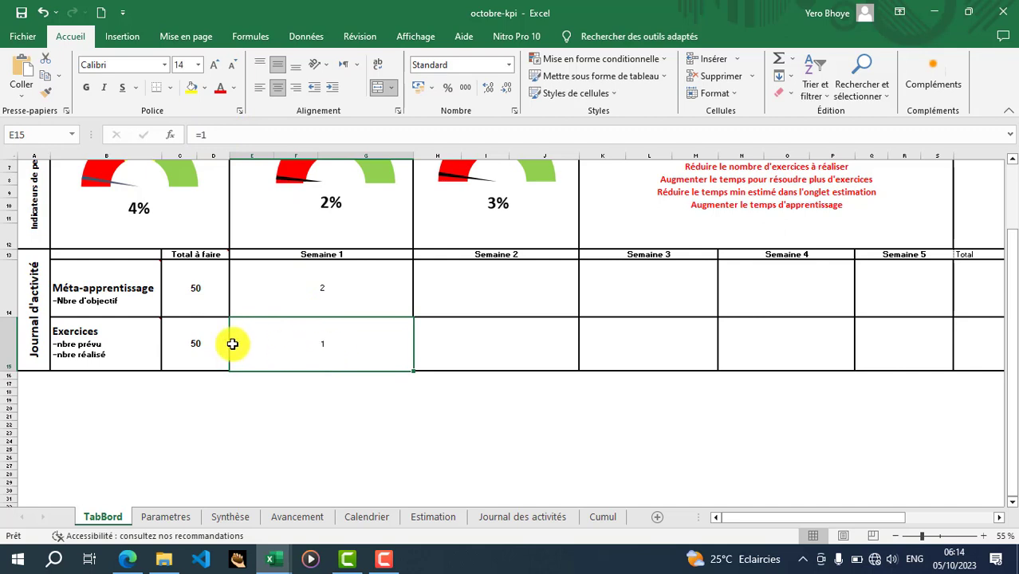
{"action": "left_click", "coordinate": [279, 134]}
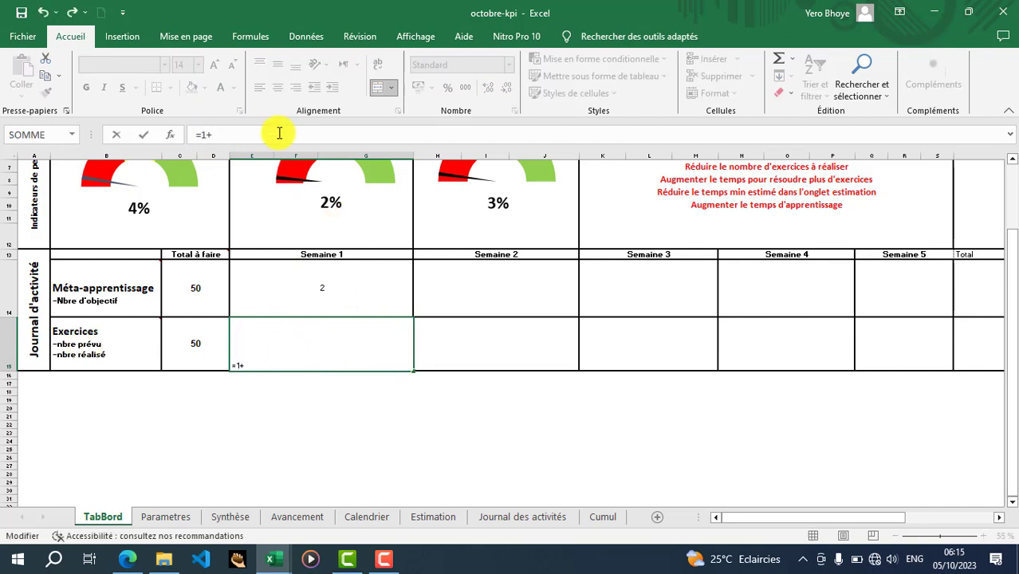
{"action": "key", "text": "Return"}
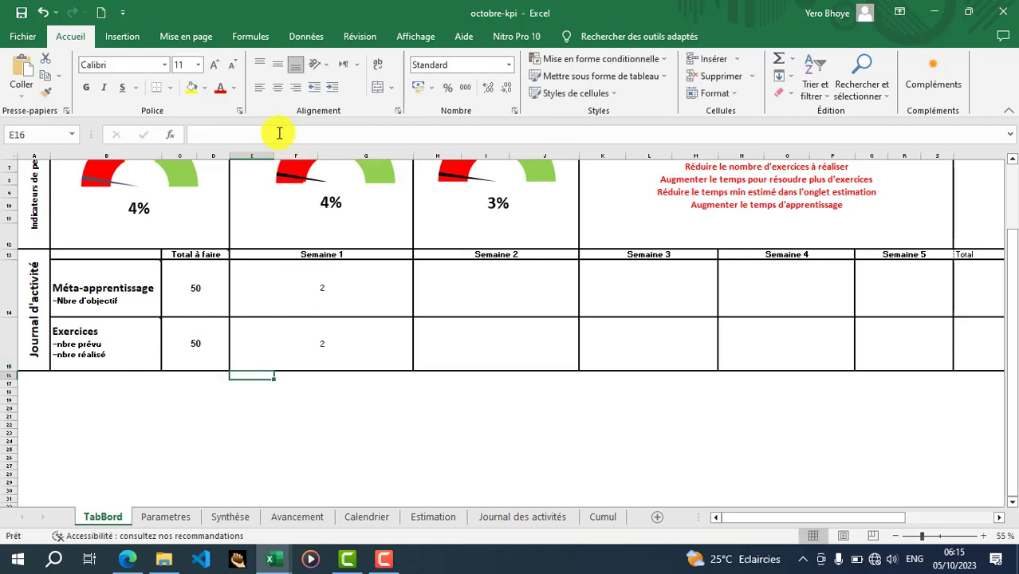
- Look over the TabBord gauges and open the Synthèse sheet to examine its previous versus current month chart
{"action": "scroll", "coordinate": [99, 219], "scroll_direction": "up", "scroll_amount": 2}
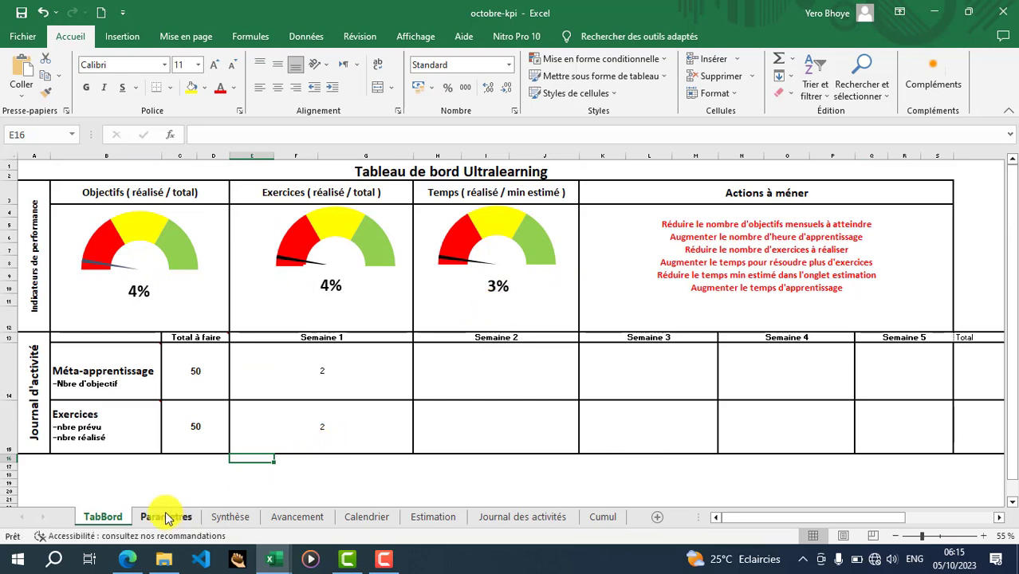
{"action": "left_click", "coordinate": [228, 519]}
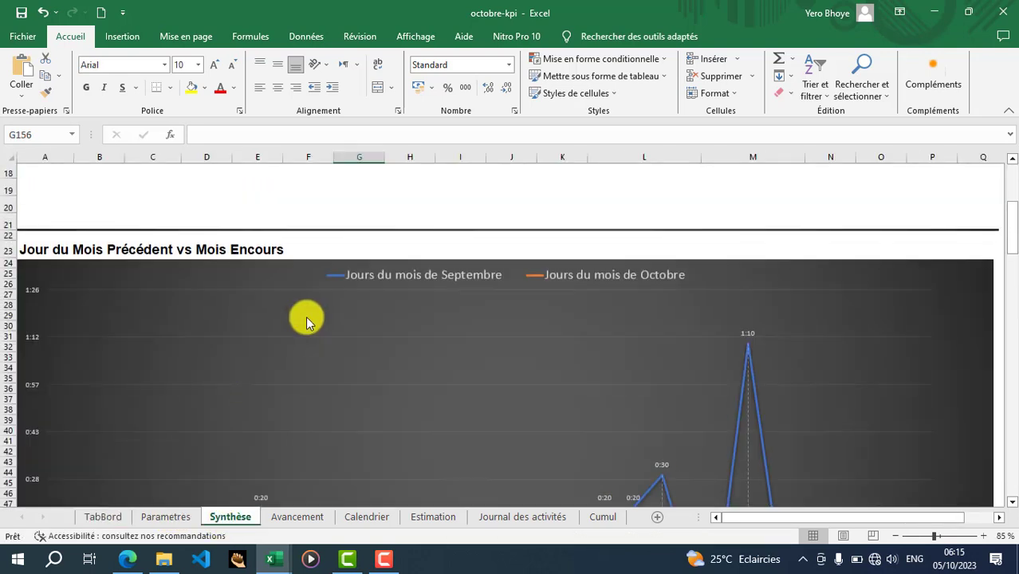